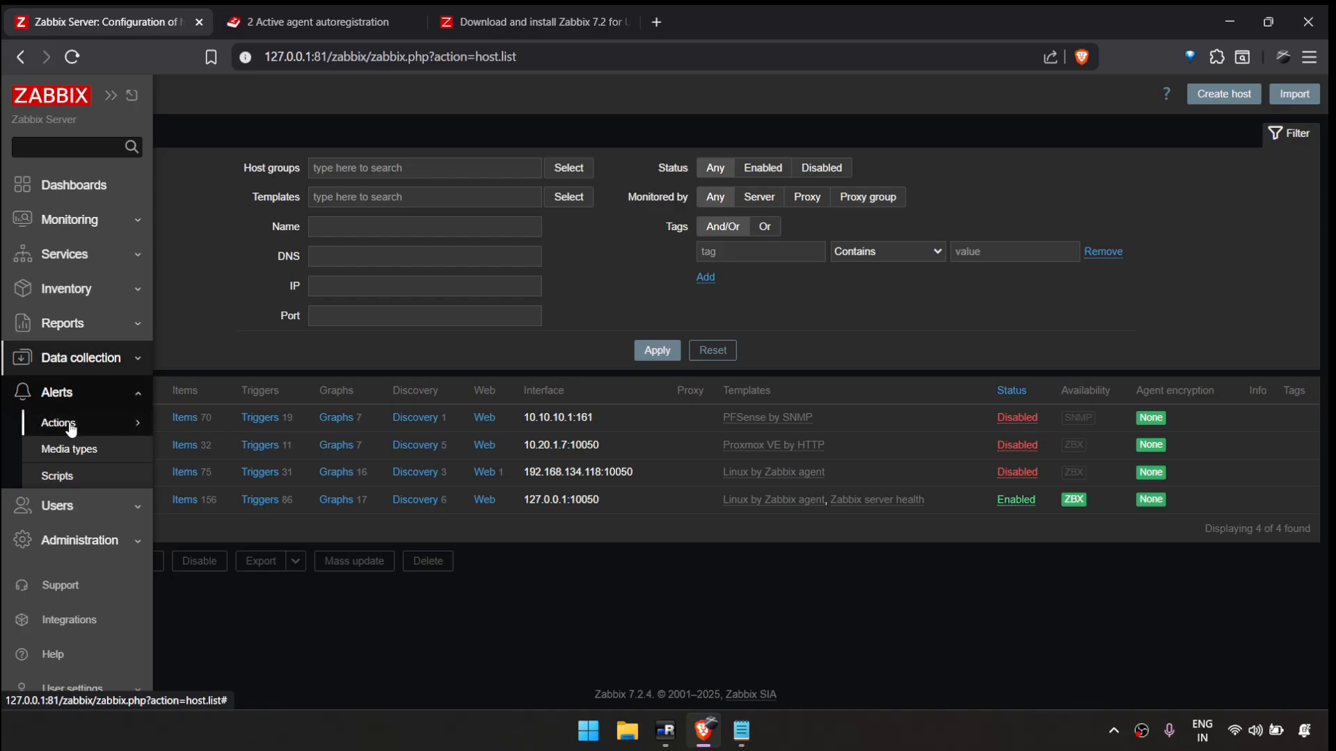
# - Create a new autoregistration action named AutoRegistration
pyautogui.moveTo(74, 428)
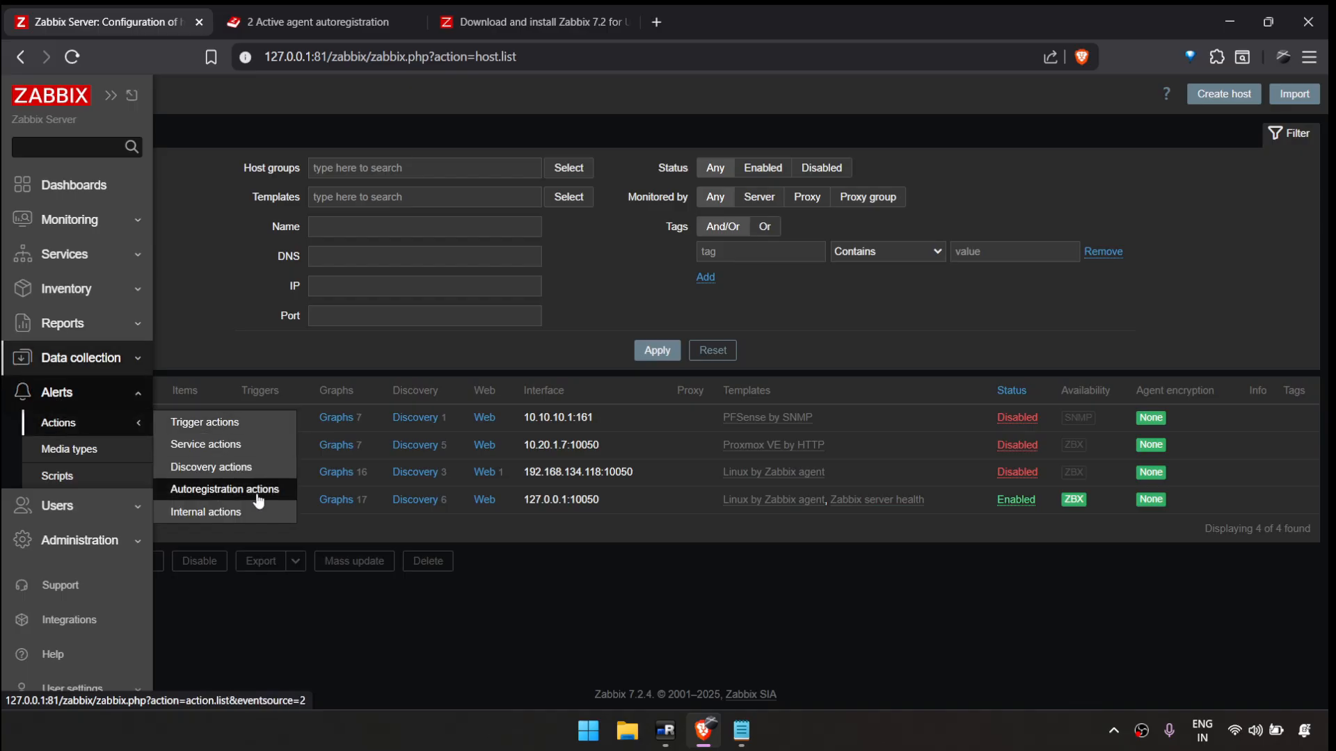
pyautogui.click(230, 496)
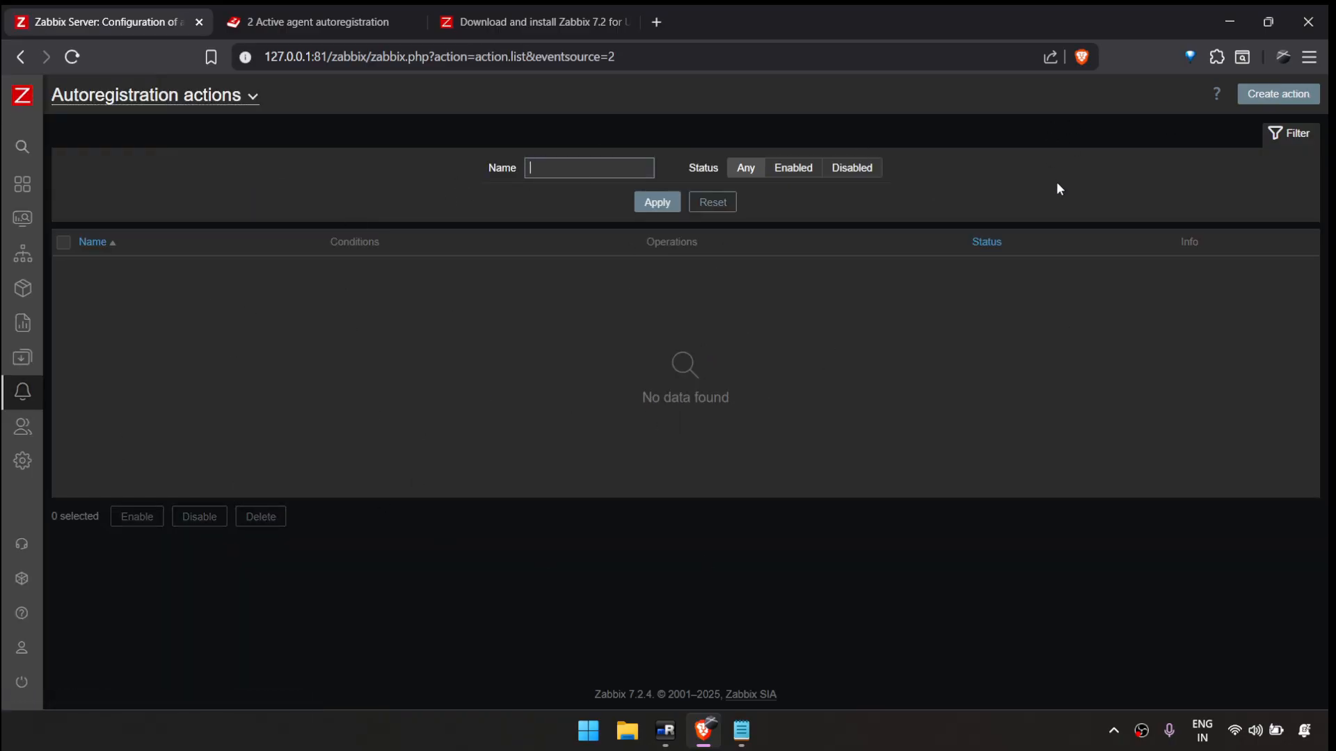
pyautogui.click(1266, 97)
pyautogui.click(376, 210)
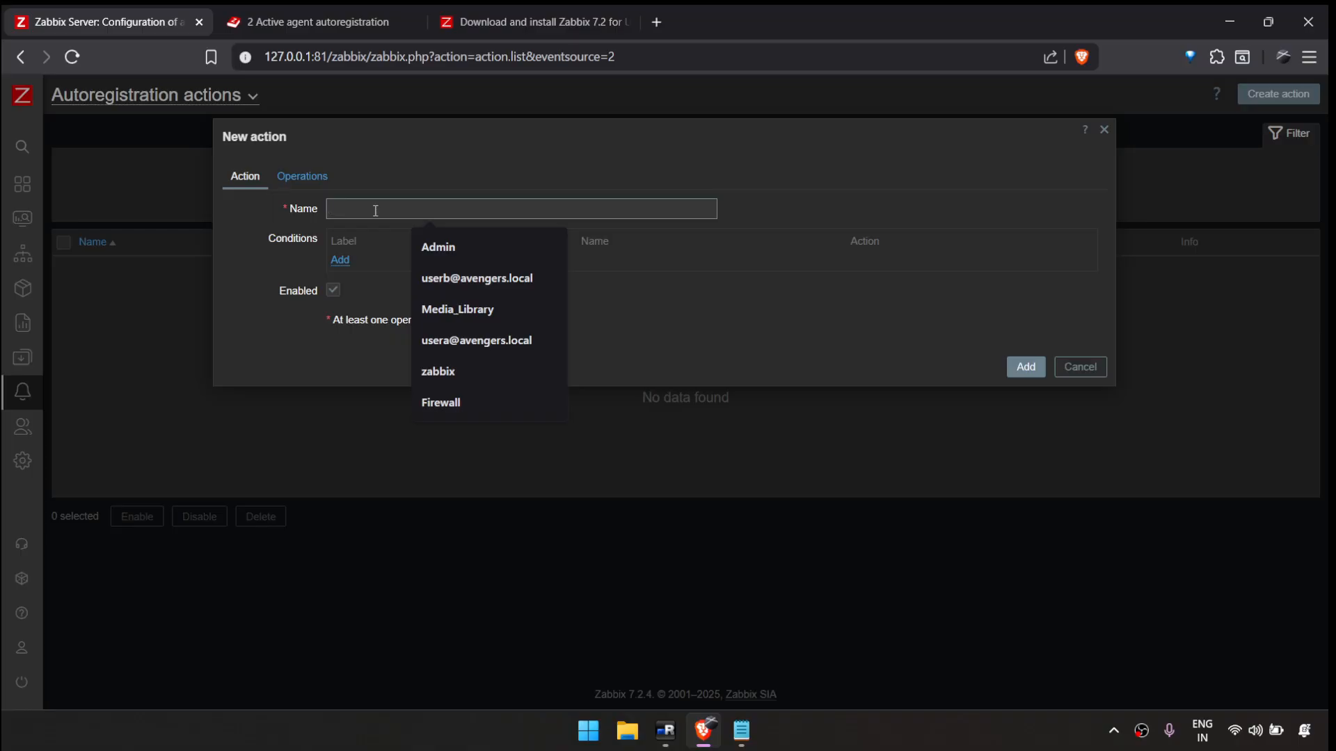
pyautogui.write('Auto')
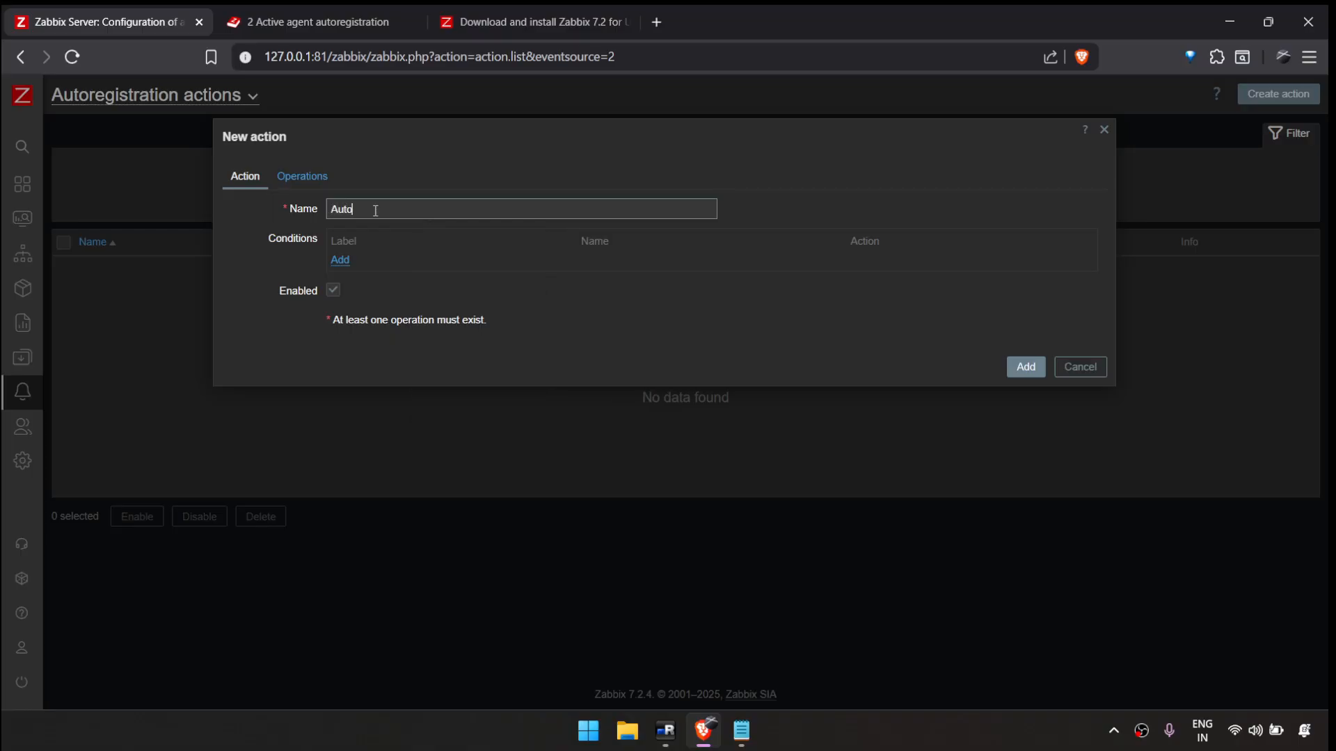
pyautogui.write('Registration')
# - Start a new condition for the action with the type Host name
pyautogui.click(339, 260)
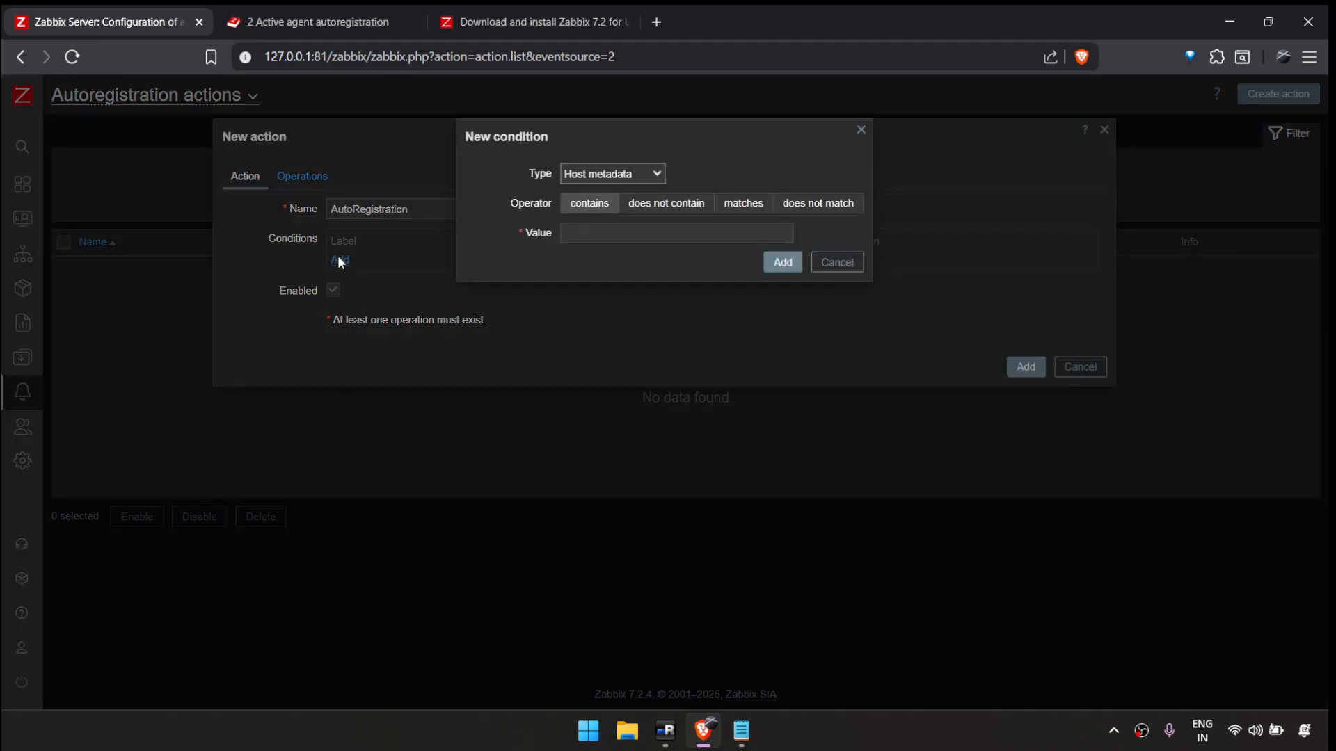
pyautogui.click(618, 175)
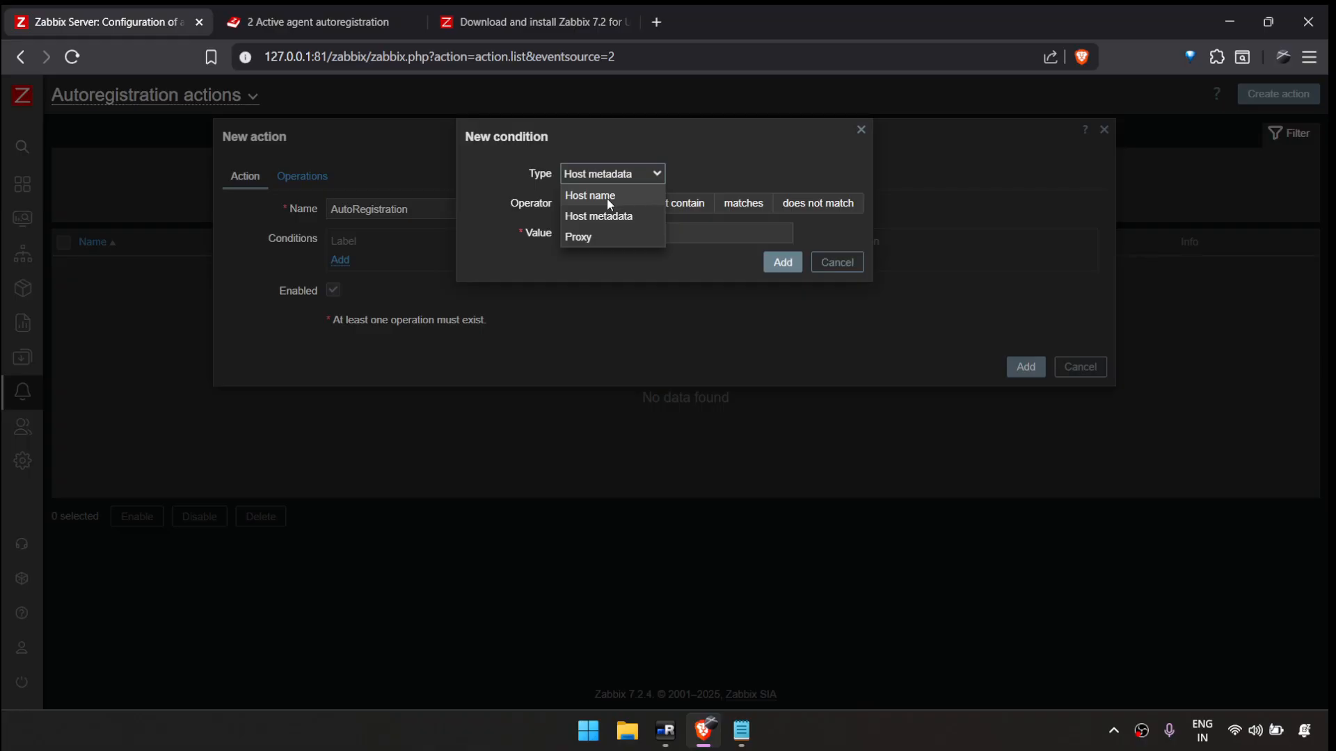
pyautogui.click(606, 198)
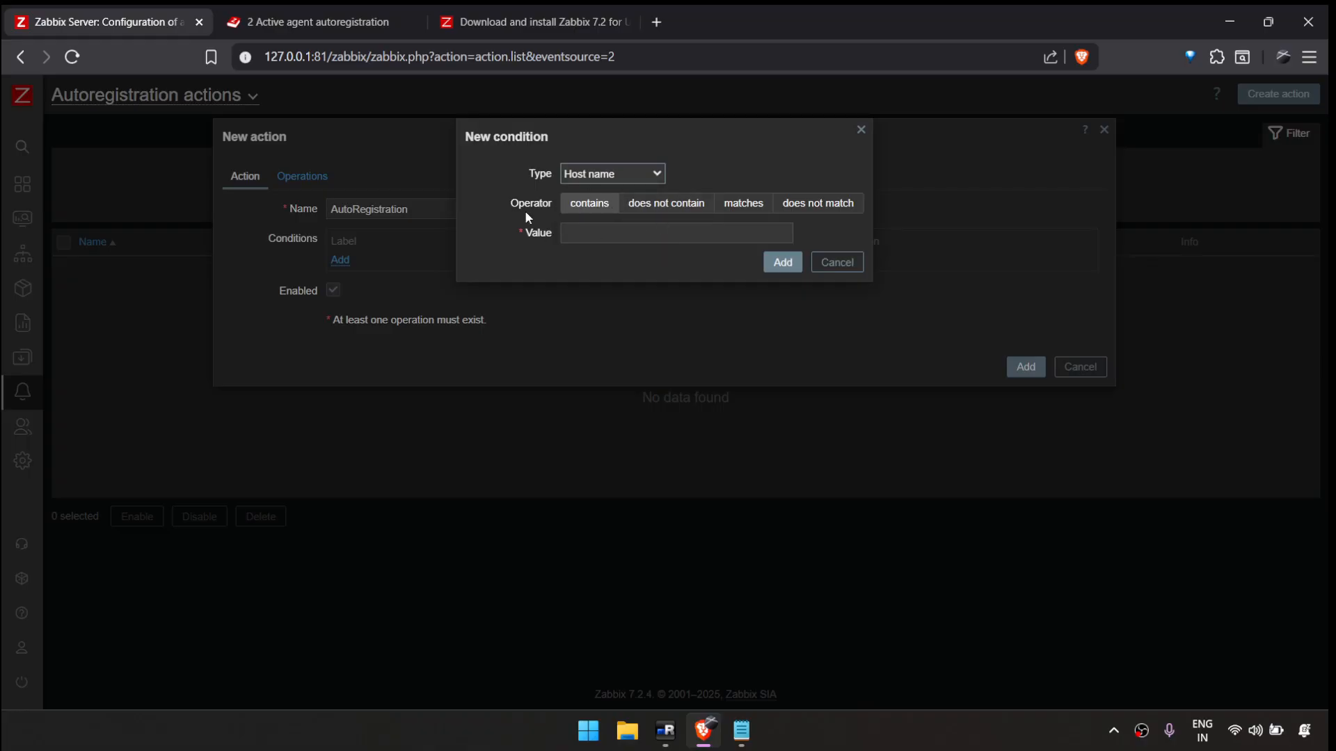
pyautogui.click(592, 233)
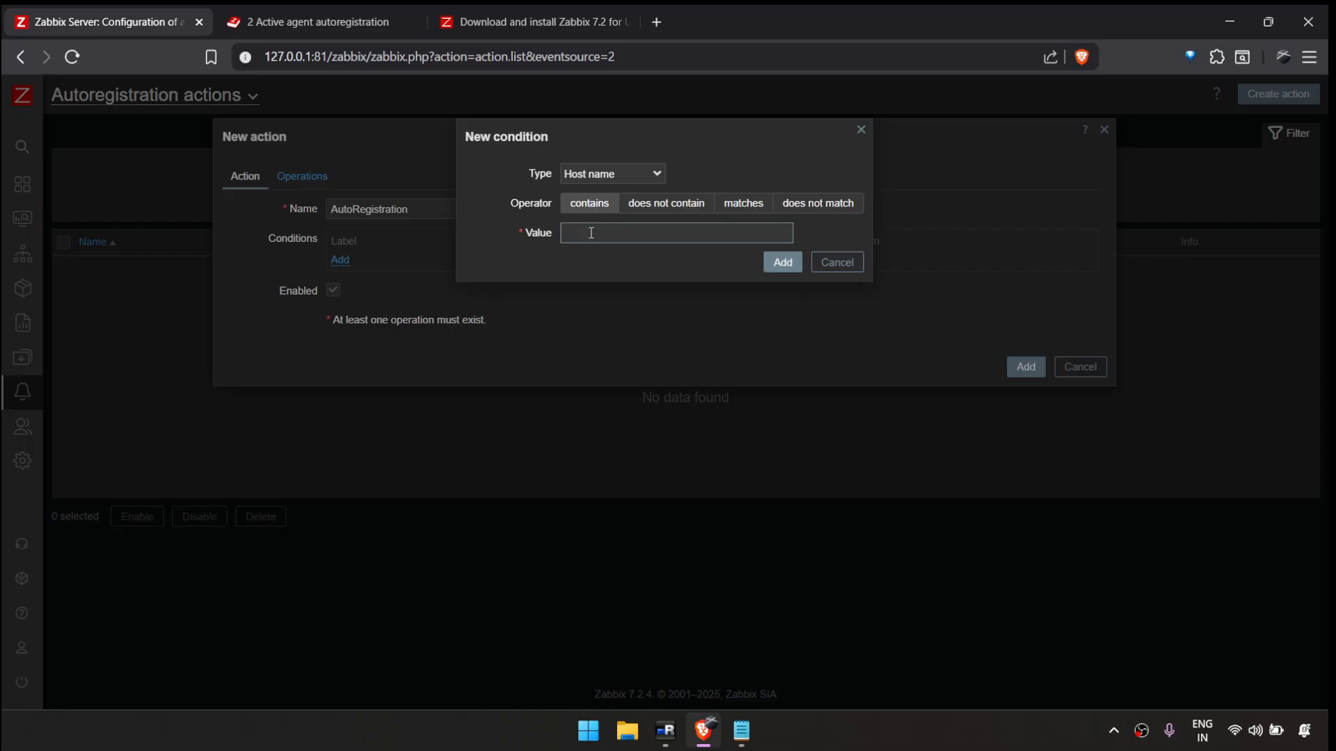
pyautogui.write('SVR')
pyautogui.press('BackSpace')
pyautogui.press('BackSpace')
pyautogui.press('BackSpace')
pyautogui.write('VM')
pyautogui.press('BackSpace')
pyautogui.press('BackSpace')
pyautogui.write('SVR')
pyautogui.press('BackSpace')
pyautogui.press('BackSpace')
pyautogui.press('BackSpace')
pyautogui.write('SERVER')
pyautogui.press('BackSpace')
pyautogui.press('BackSpace')
pyautogui.press('BackSpace')
pyautogui.press('BackSpace')
pyautogui.press('BackSpace')
pyautogui.press('BackSpace')
# - Enter VM as the host name condition's value and add the condition to the action
pyautogui.write('VM')
pyautogui.click(606, 174)
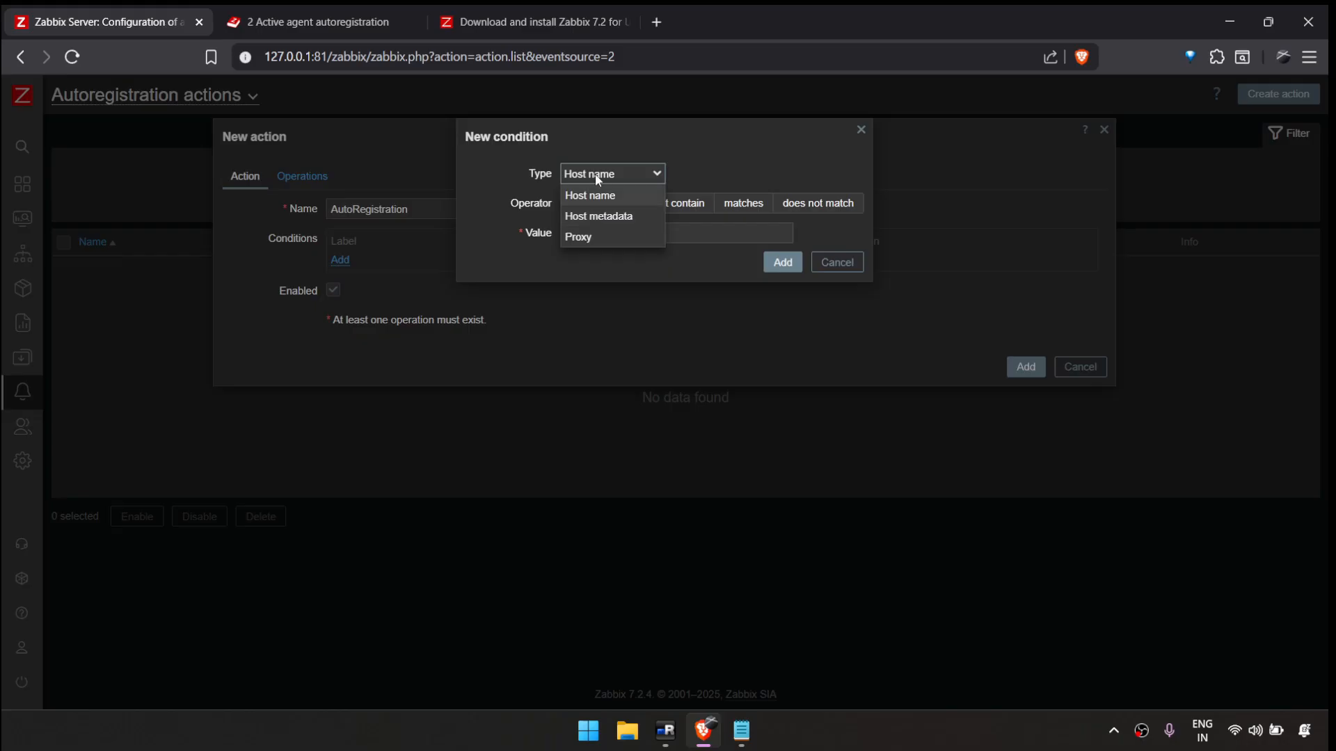
pyautogui.click(595, 174)
pyautogui.click(776, 265)
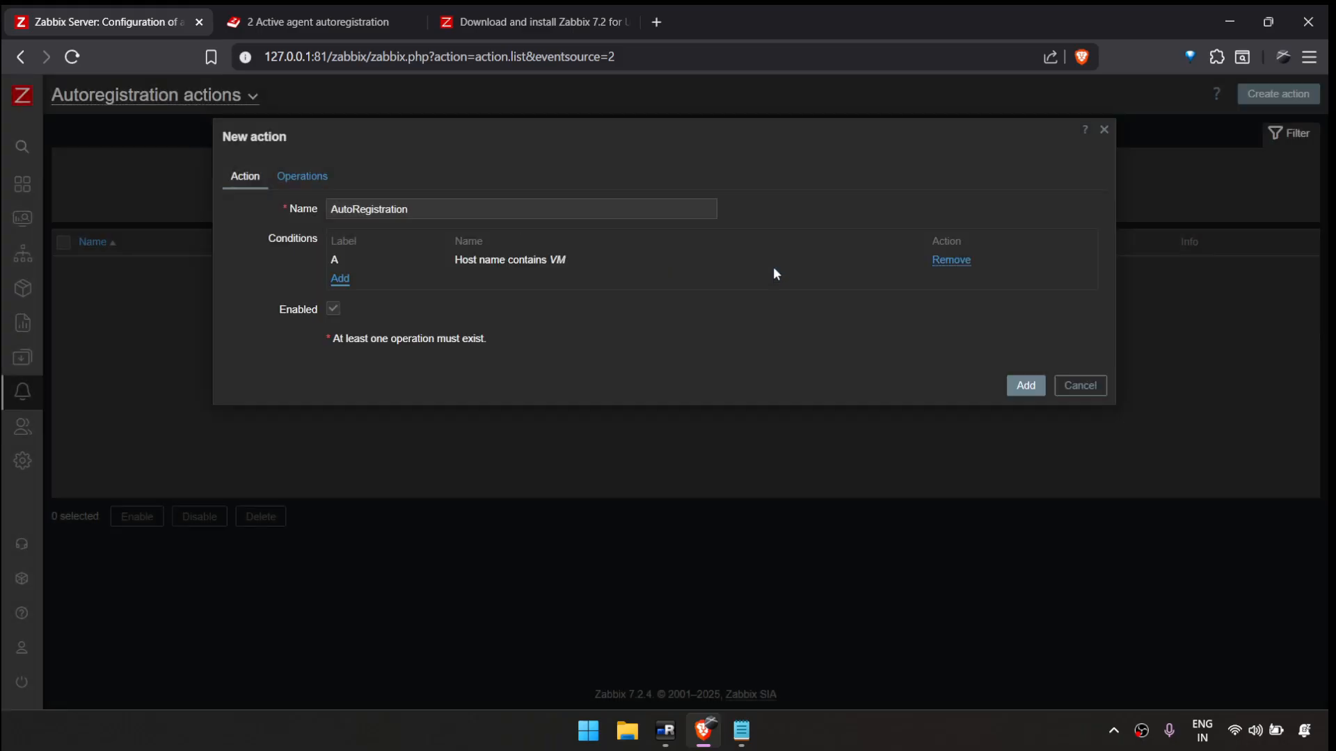
pyautogui.click(340, 280)
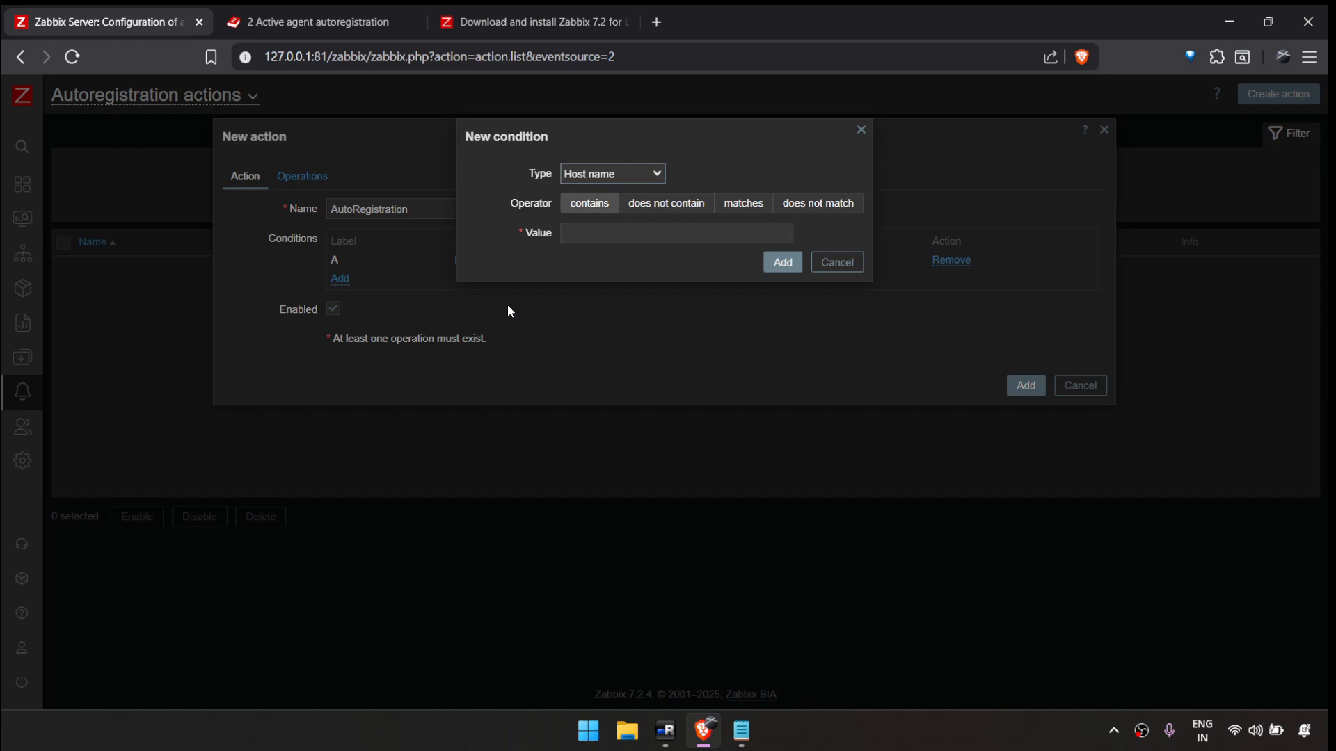
pyautogui.click(578, 173)
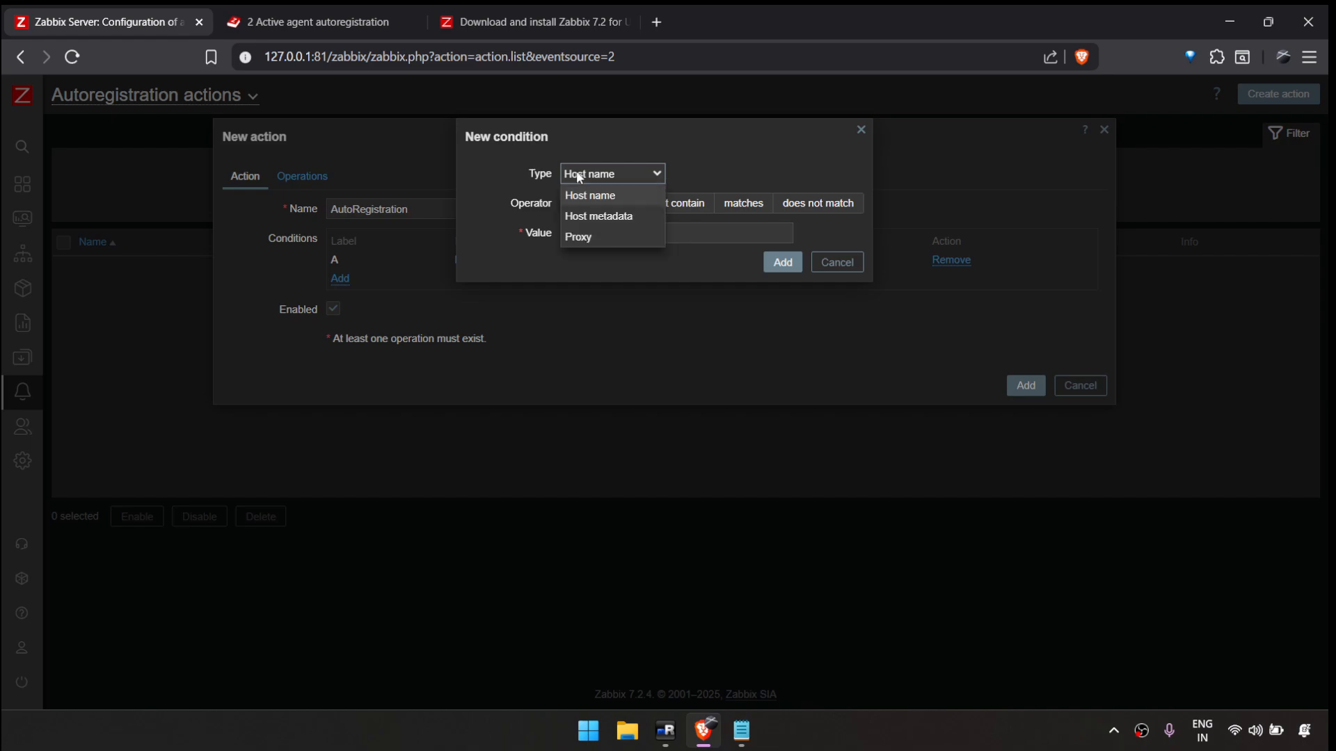
pyautogui.click(400, 237)
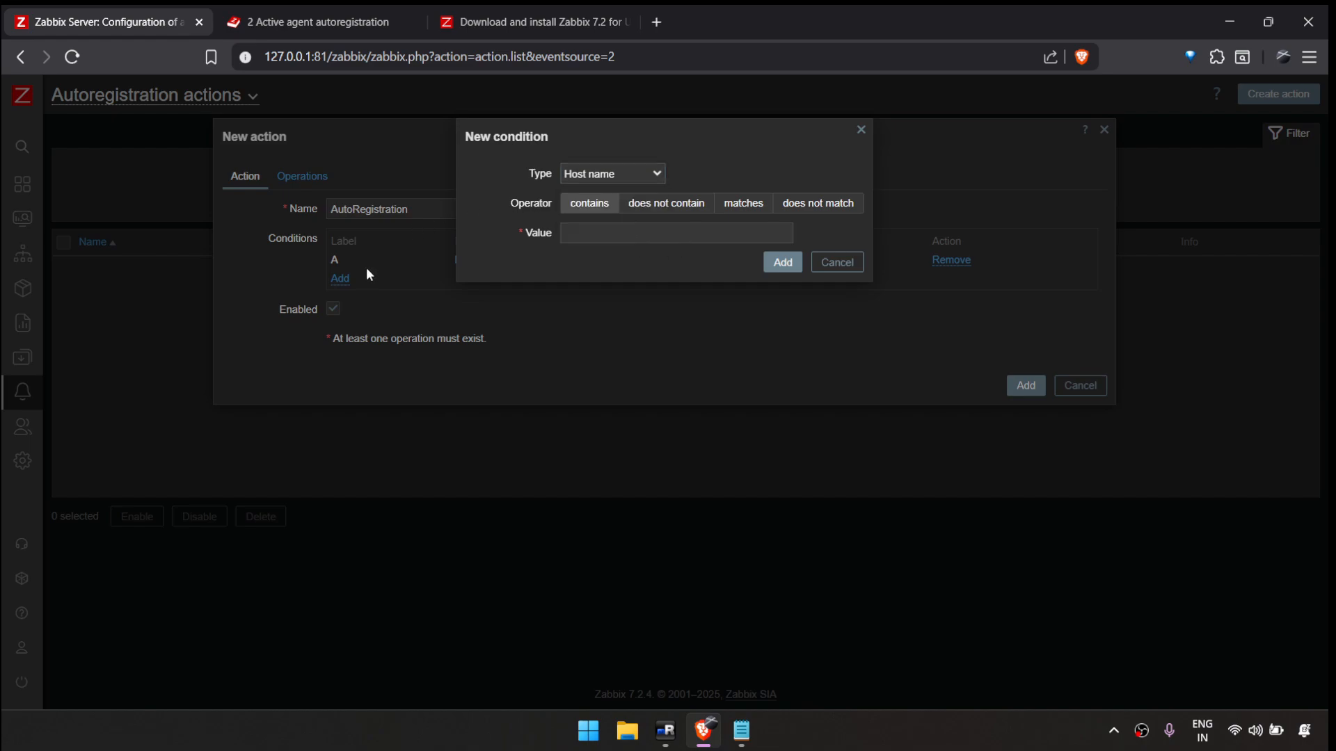
pyautogui.press('Escape')
# - Add a second condition requiring Host metadata to match Linux Server, and set the type of calculation to And
pyautogui.click(341, 279)
pyautogui.click(633, 175)
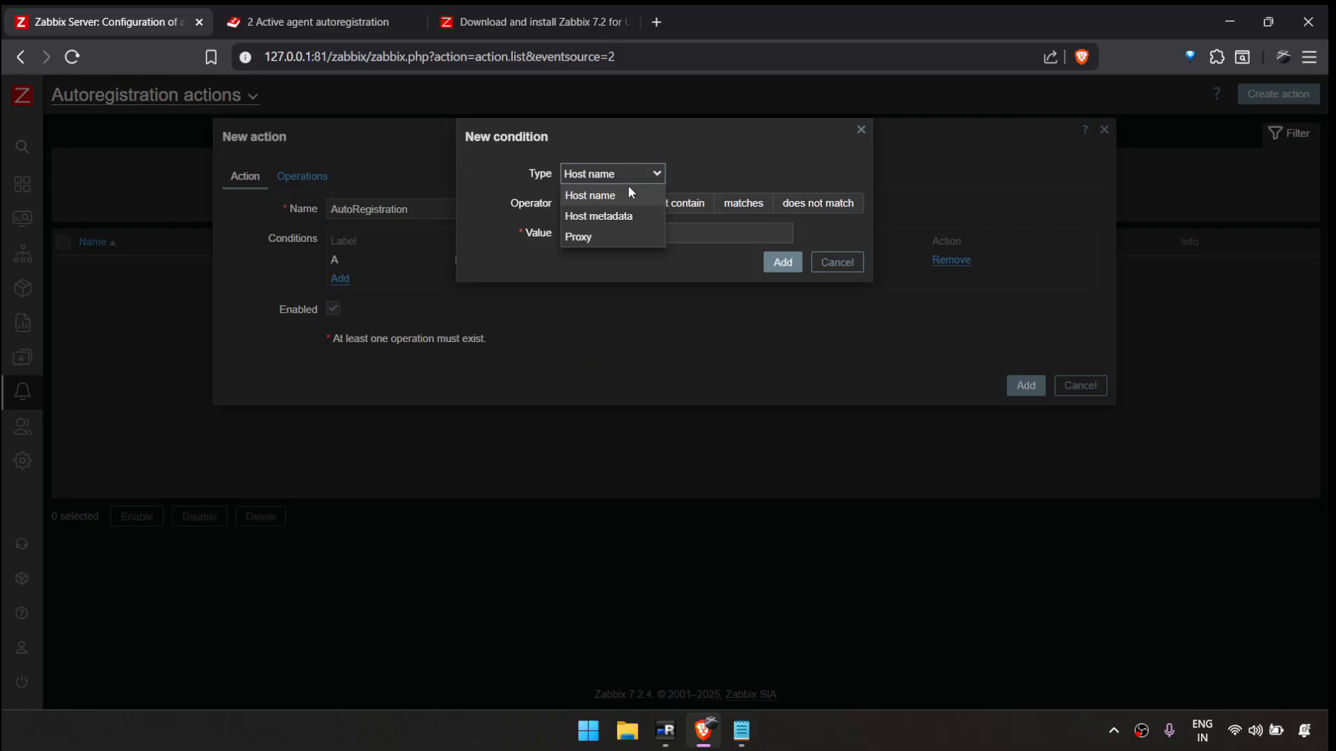
pyautogui.click(588, 217)
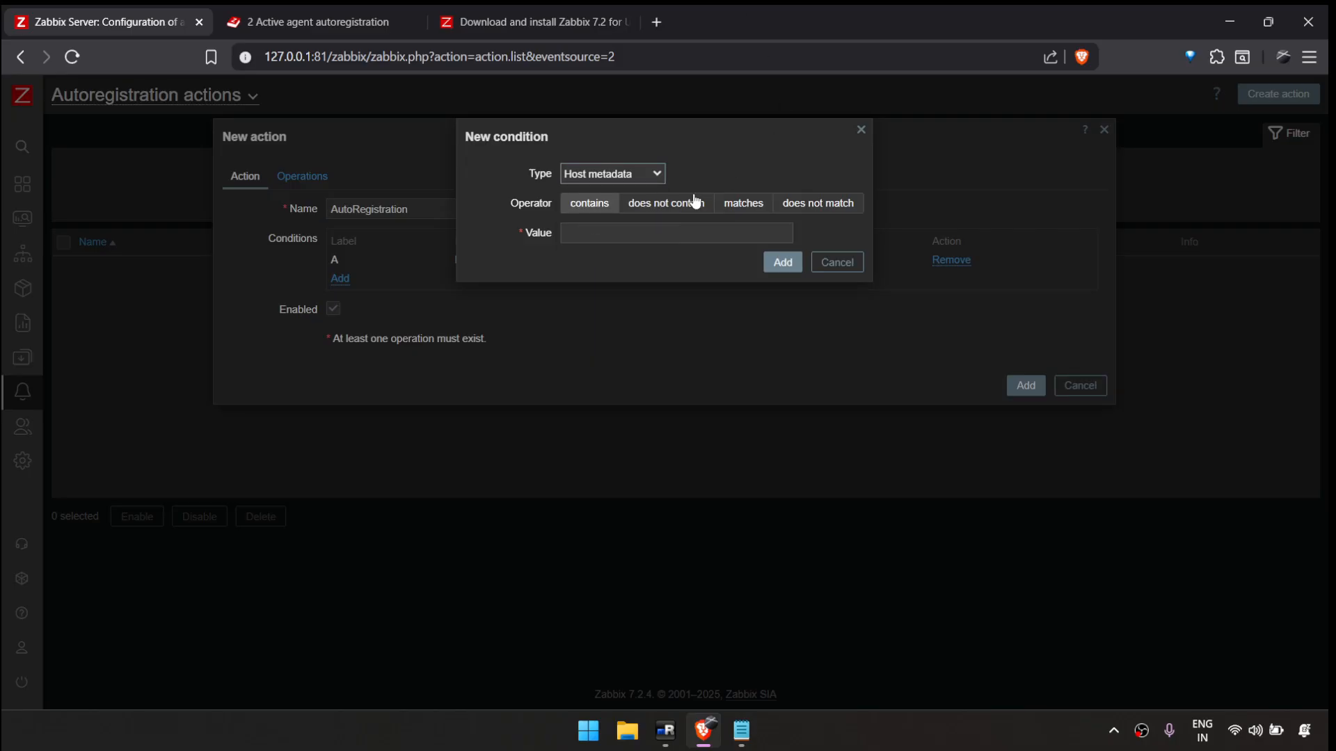
pyautogui.click(737, 207)
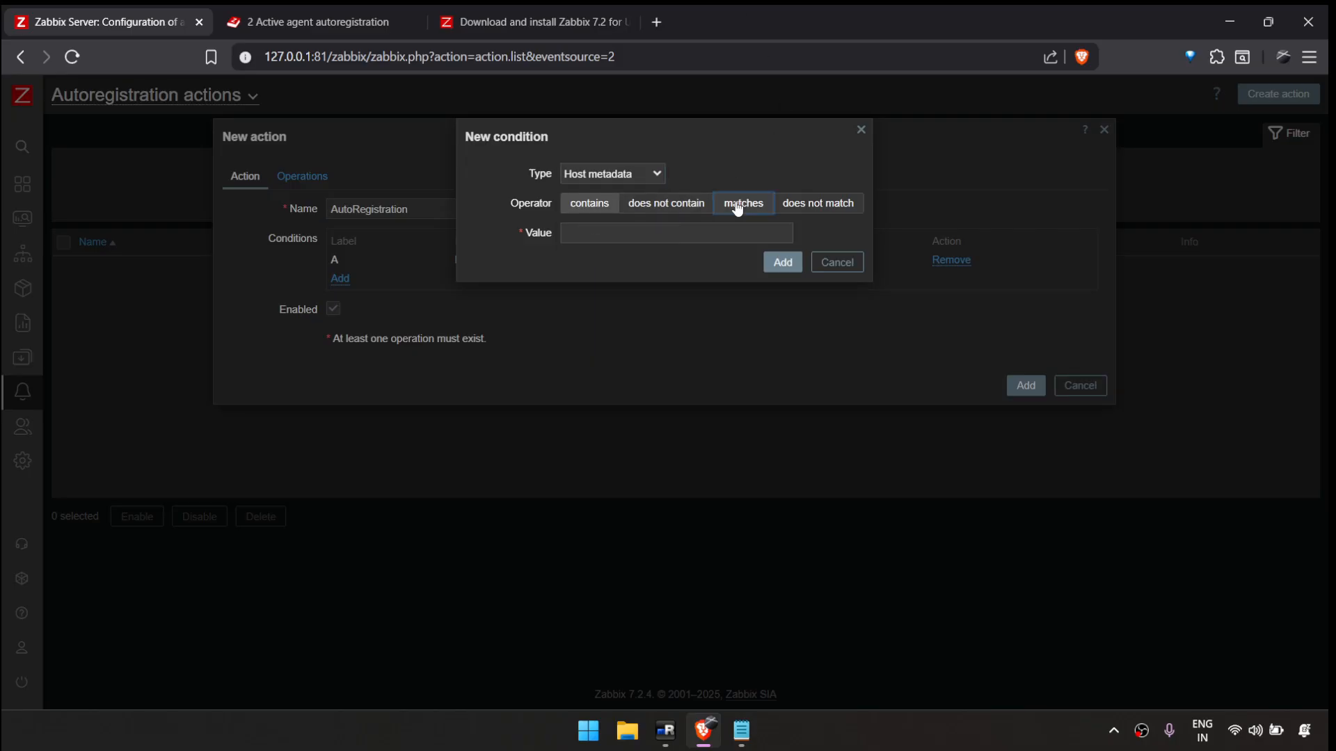
pyautogui.click(640, 235)
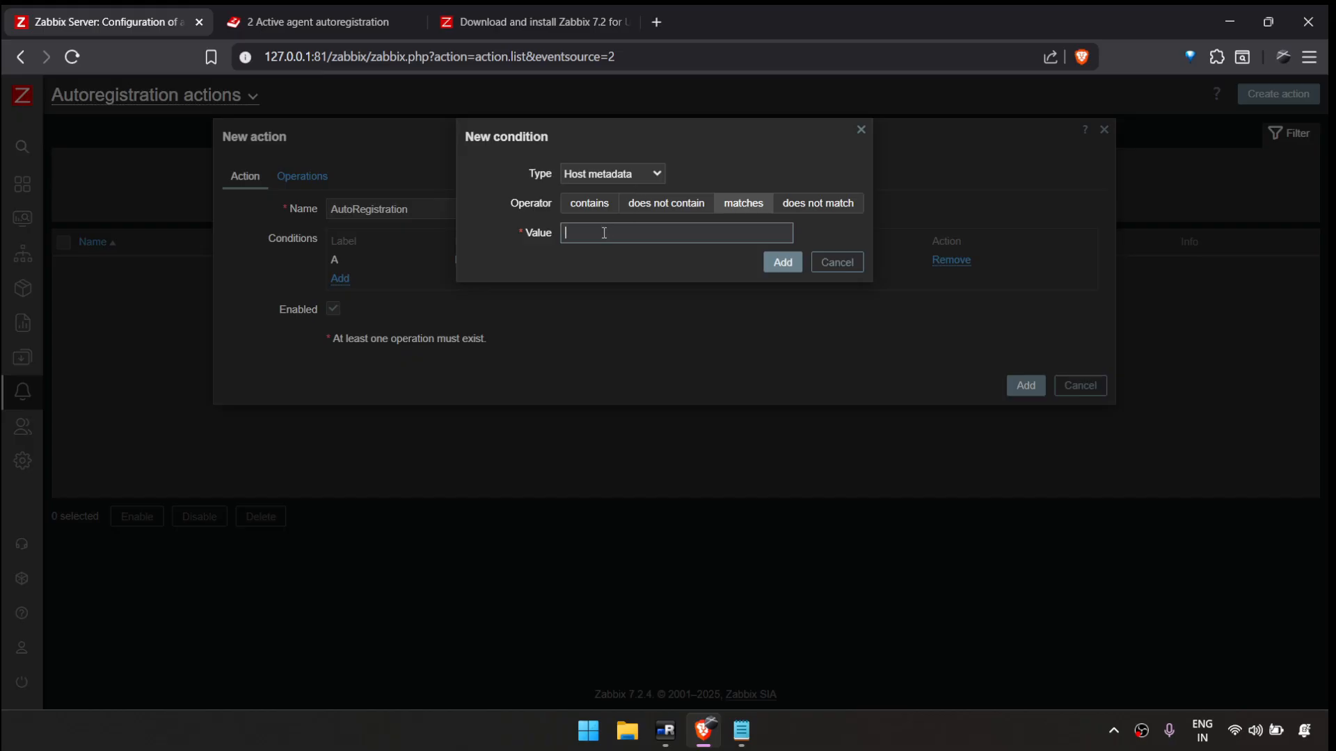
pyautogui.write('Linux Server')
pyautogui.click(782, 267)
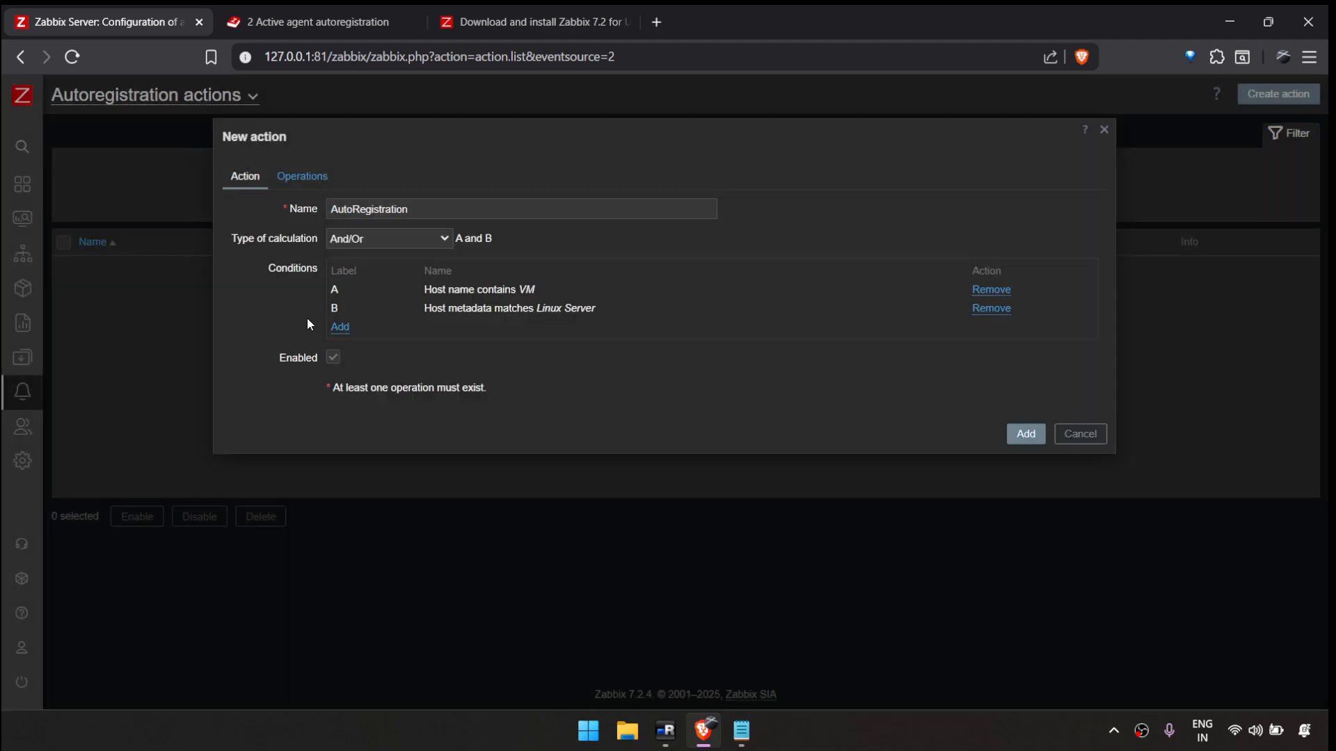
pyautogui.click(364, 240)
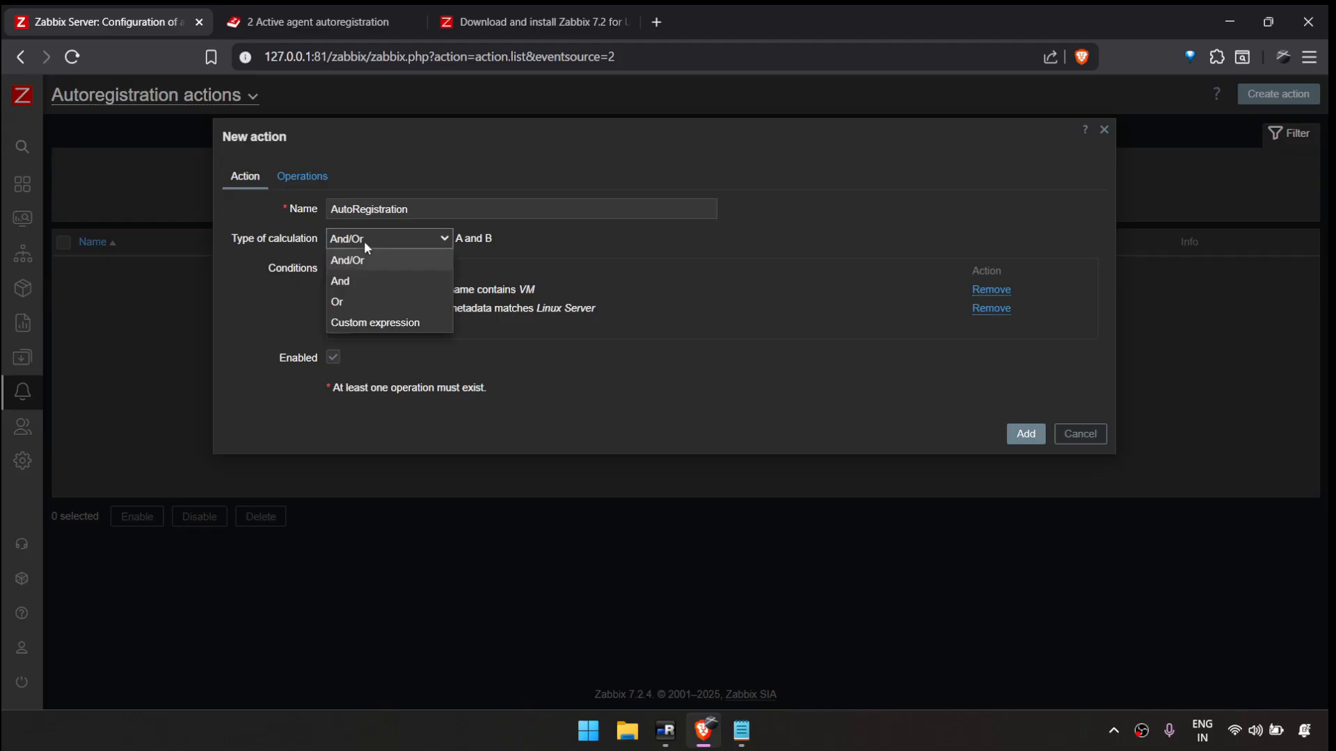
pyautogui.click(350, 281)
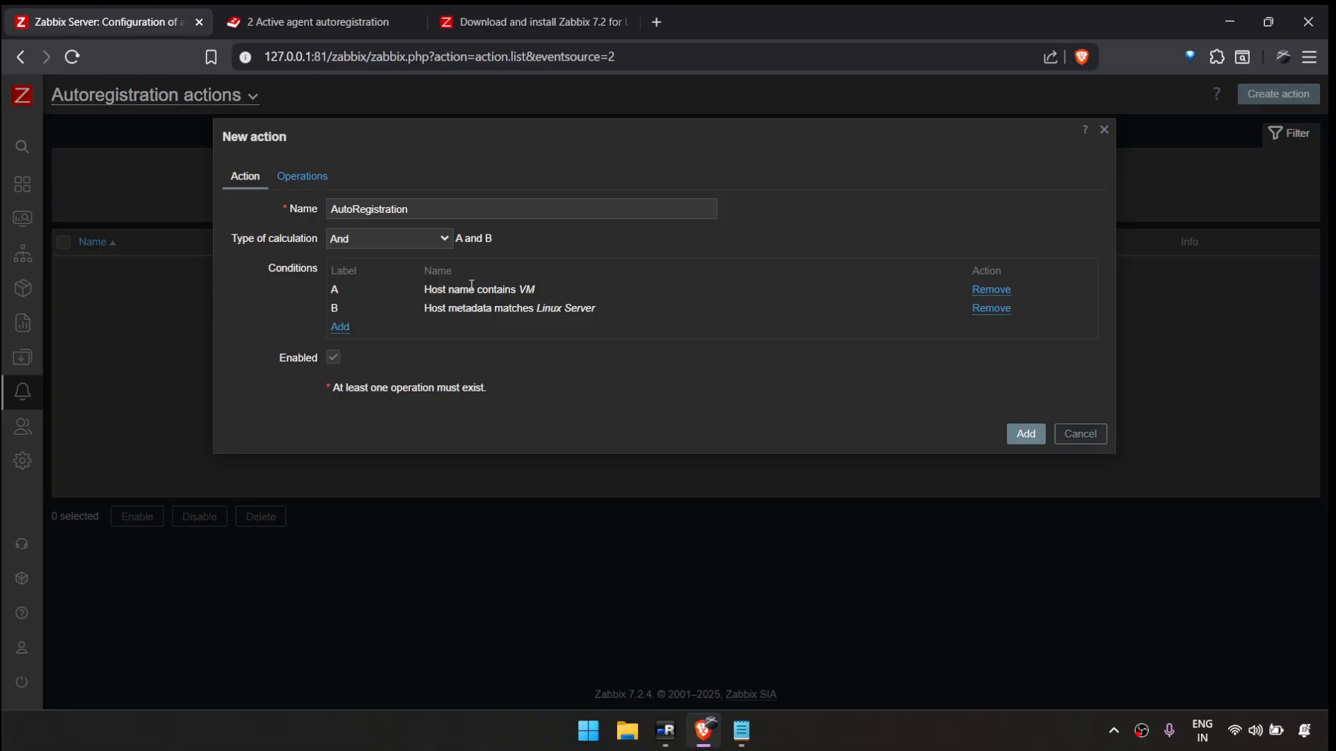
pyautogui.moveTo(424, 290); pyautogui.dragTo(561, 300)
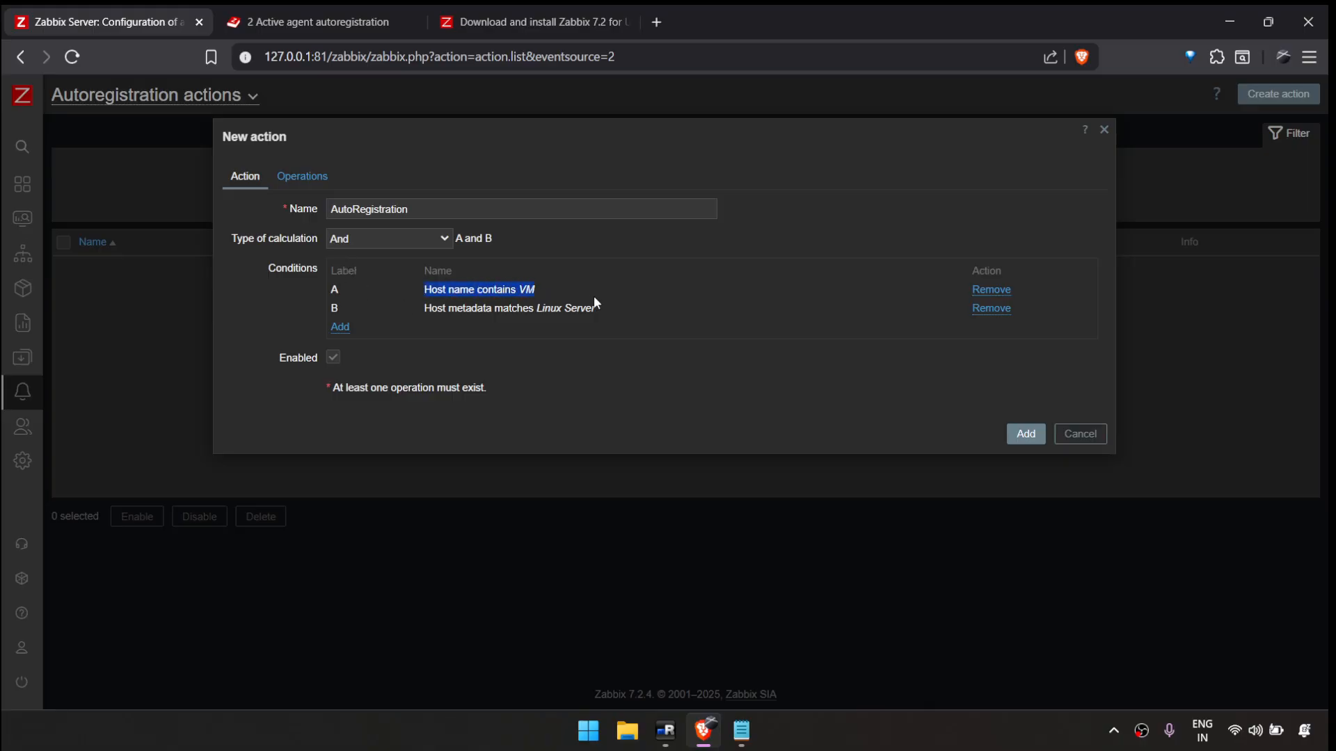
pyautogui.click(566, 283)
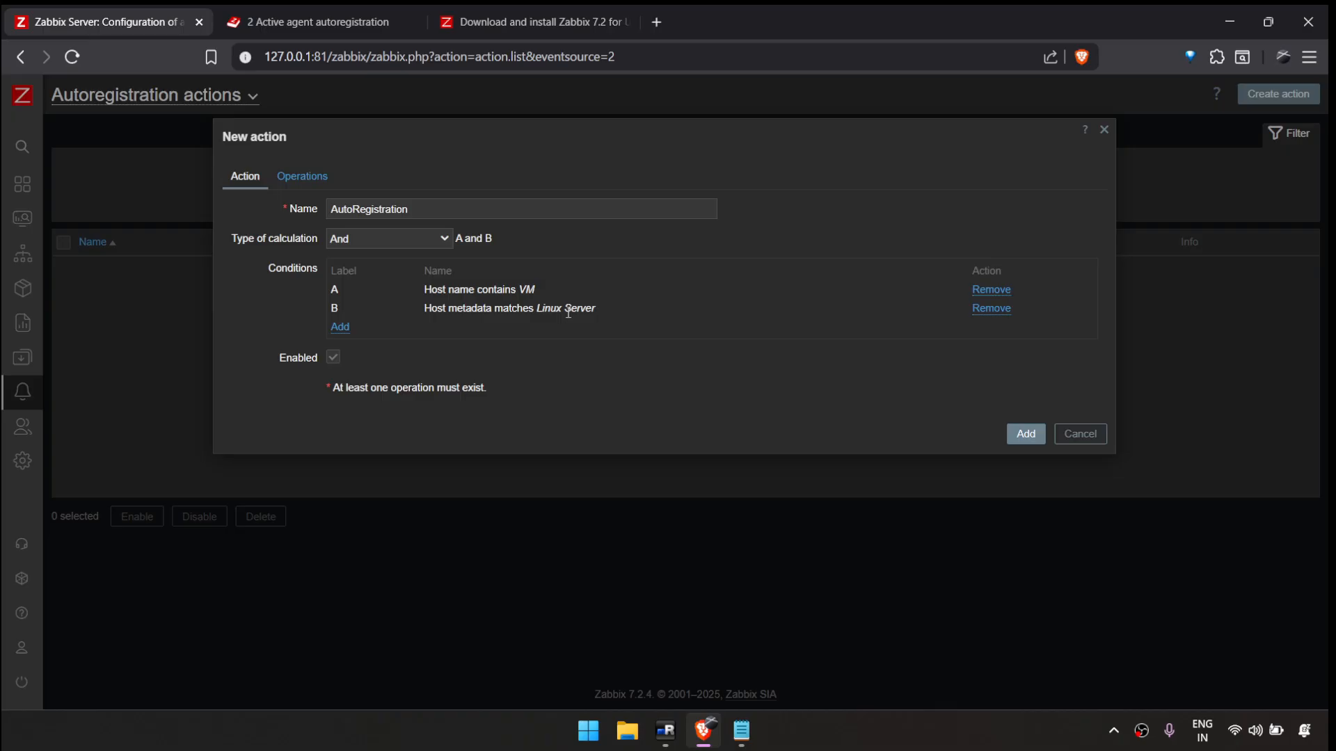
pyautogui.moveTo(537, 308); pyautogui.dragTo(611, 315)
pyautogui.click(547, 316)
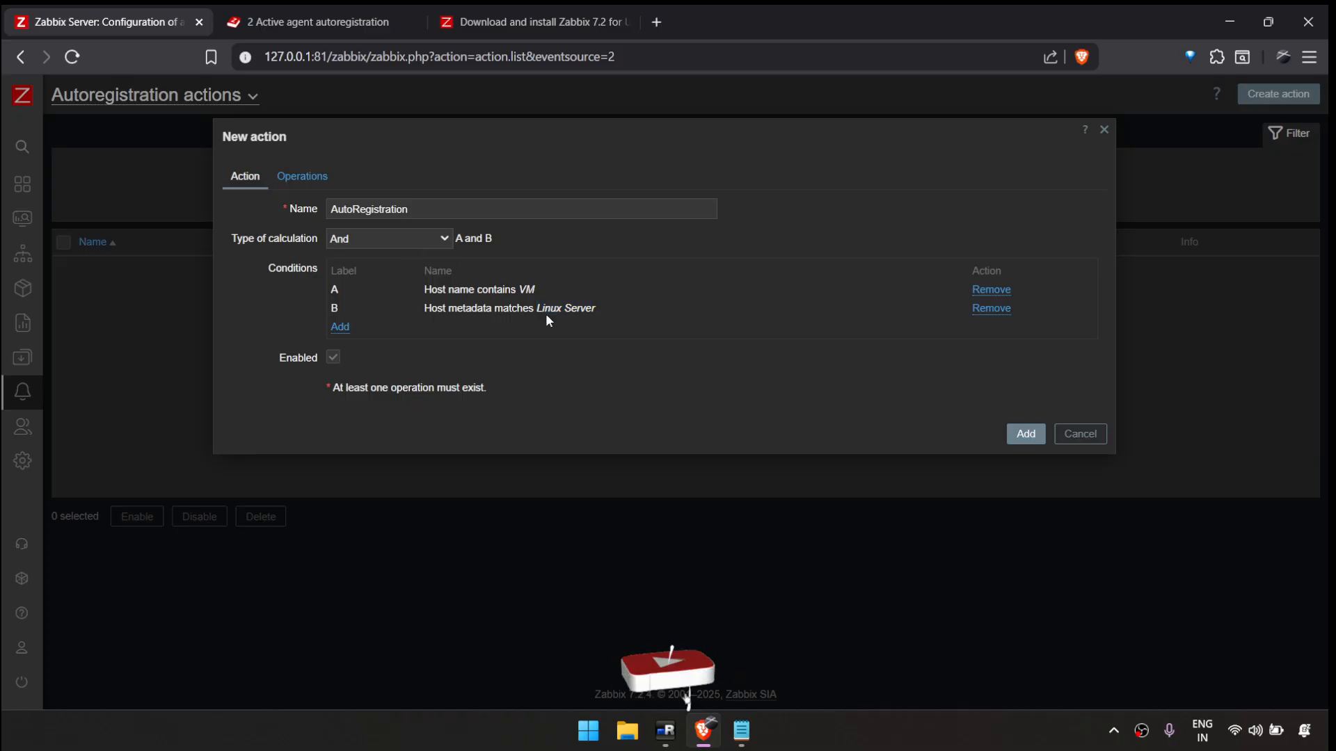
# - Add an operation to the action that adds registered hosts to the Linux servers host group
pyautogui.click(295, 180)
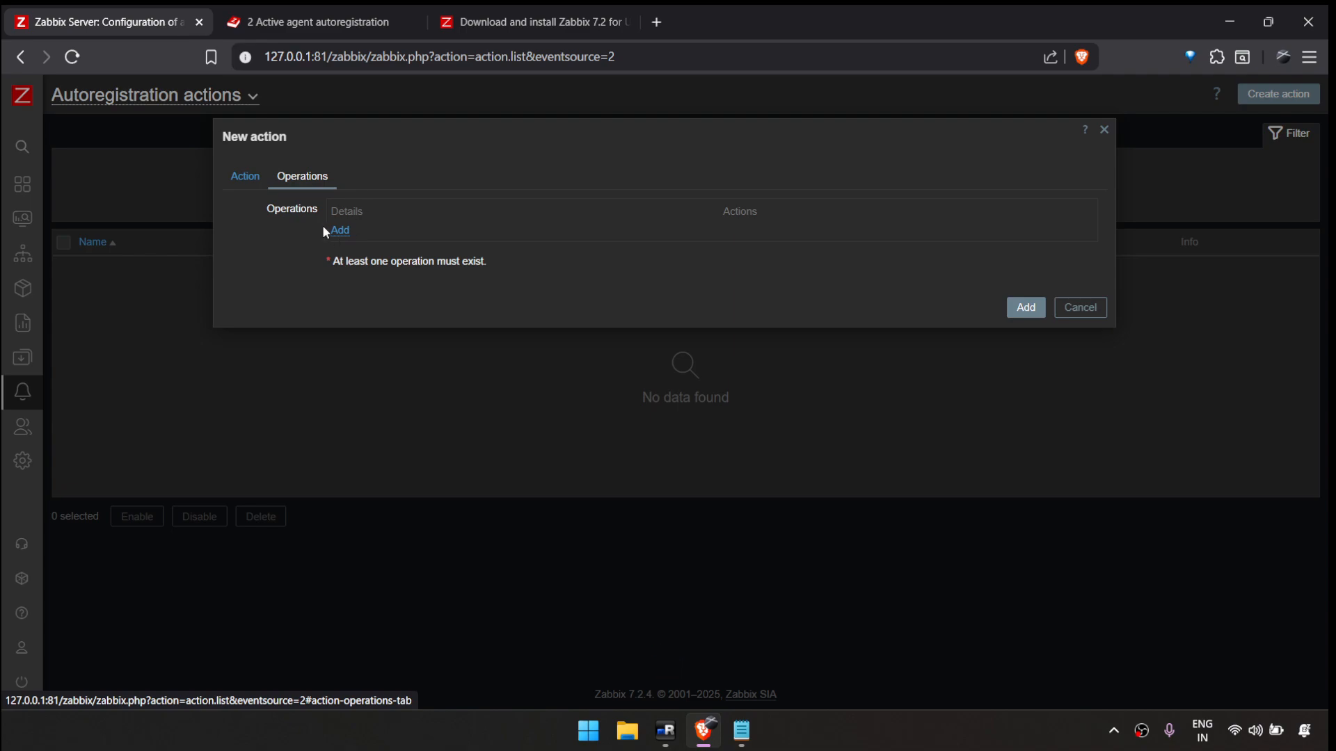
pyautogui.click(340, 230)
pyautogui.click(617, 174)
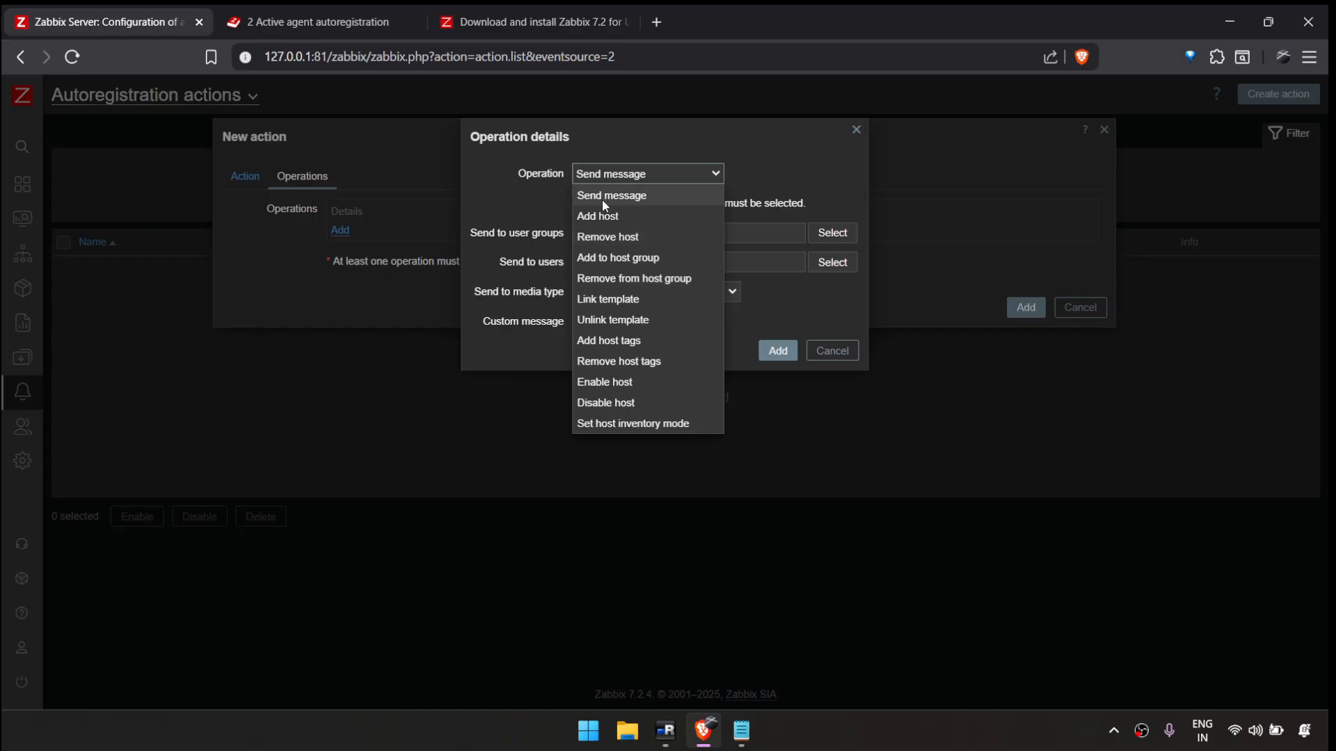
pyautogui.click(606, 257)
pyautogui.click(832, 209)
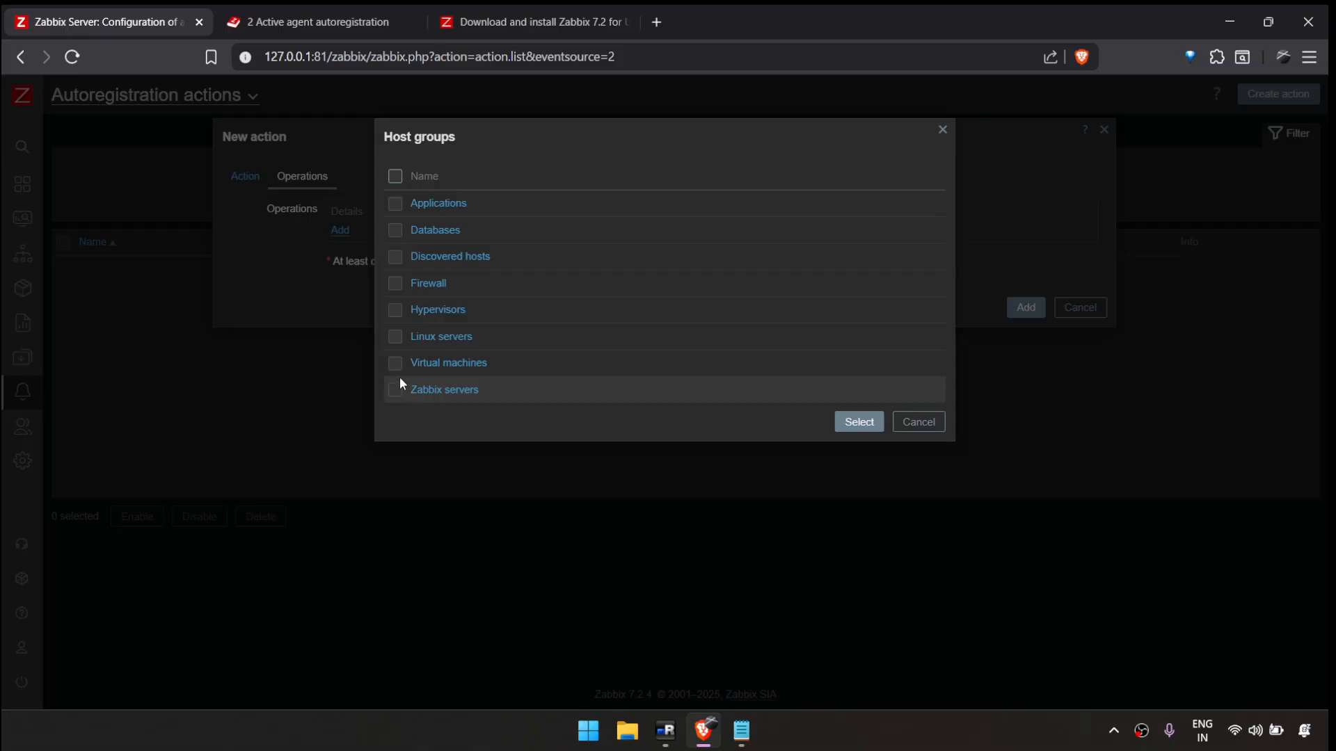
pyautogui.click(394, 336)
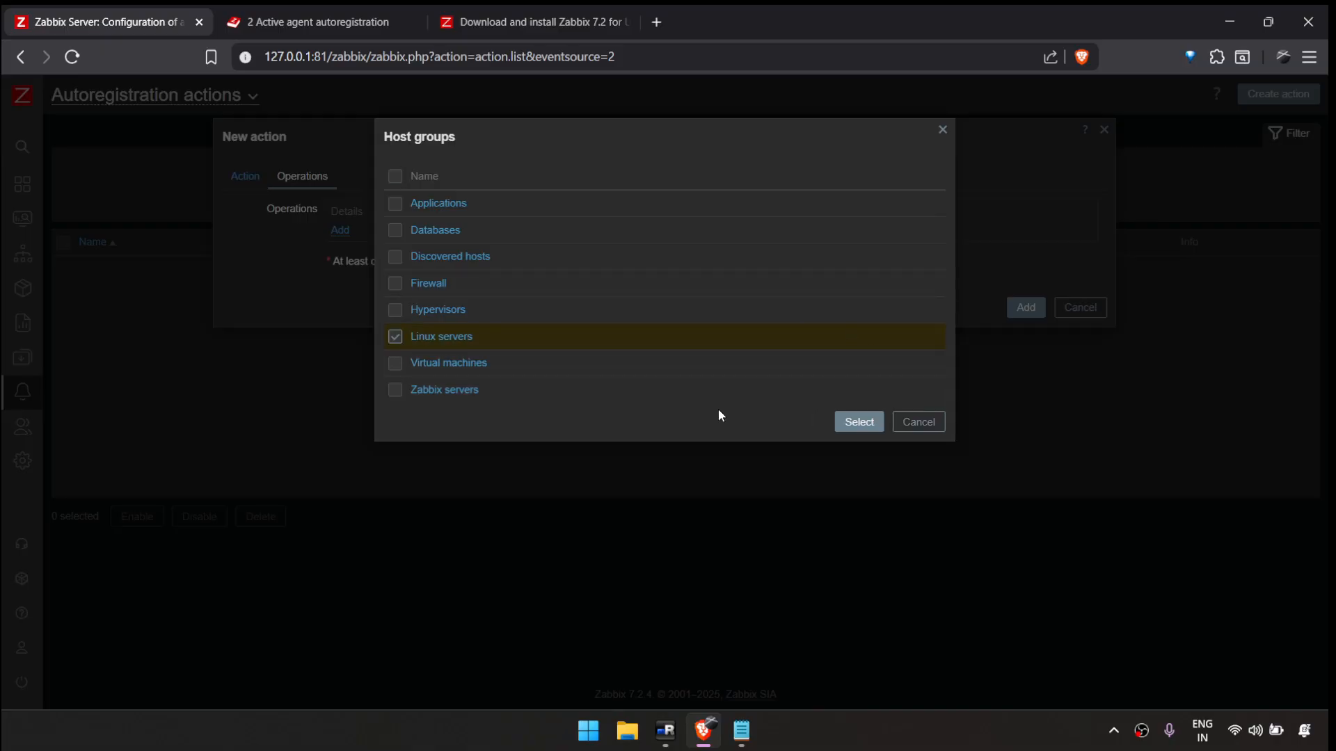
pyautogui.click(842, 422)
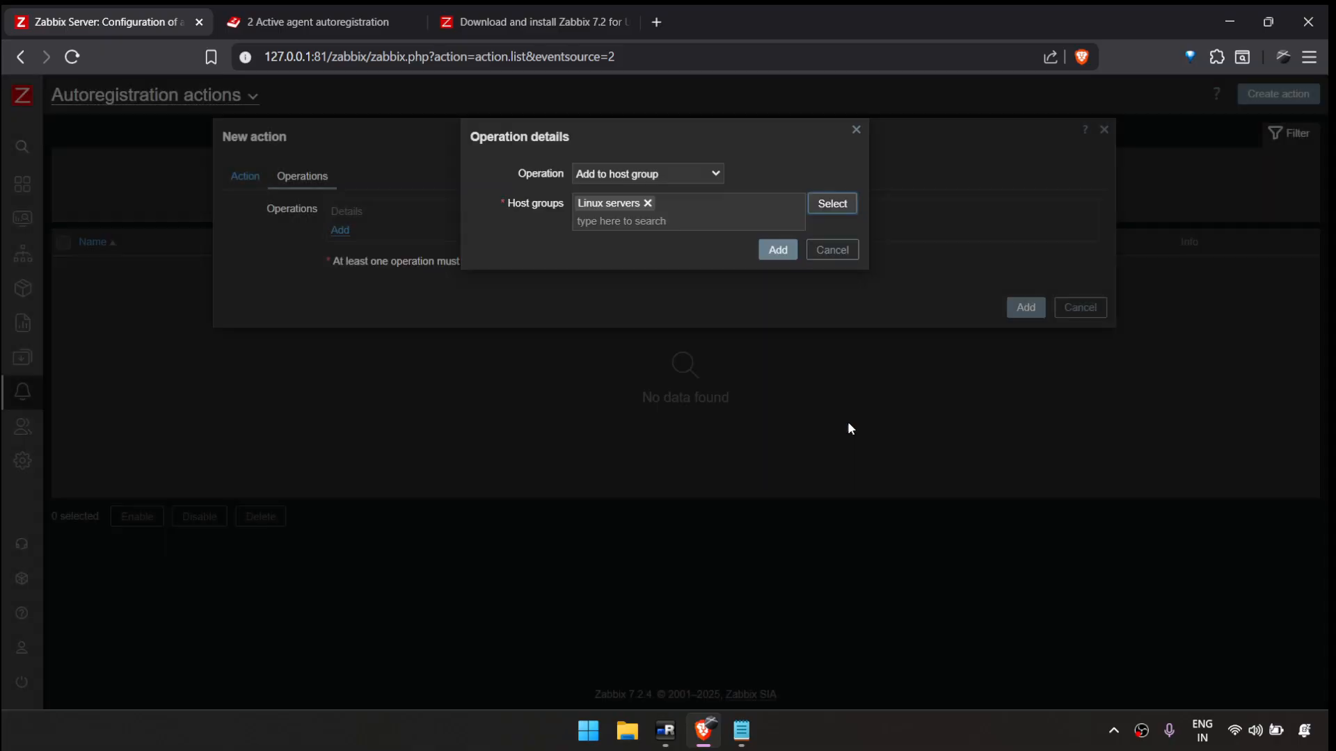
pyautogui.click(778, 248)
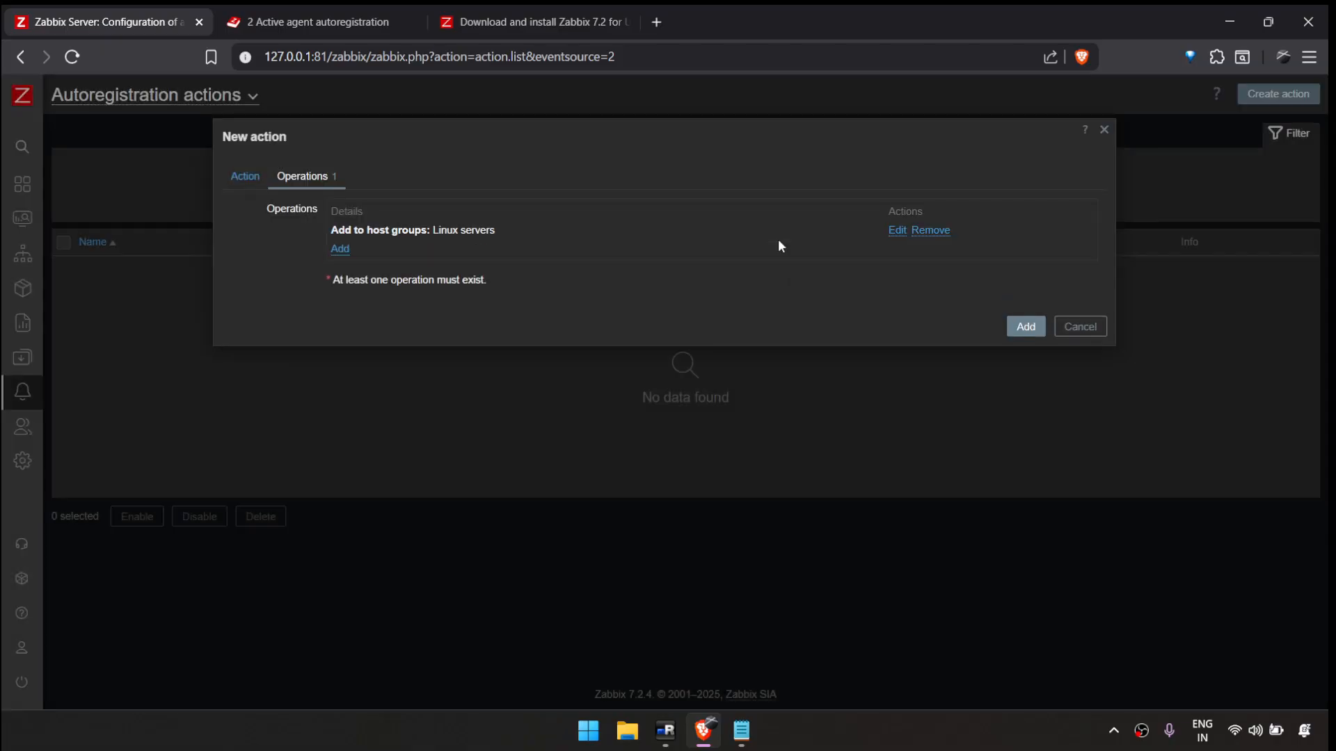
# - Add a second operation to the action that links the Linux by Zabbix agent template
pyautogui.click(340, 253)
pyautogui.click(676, 174)
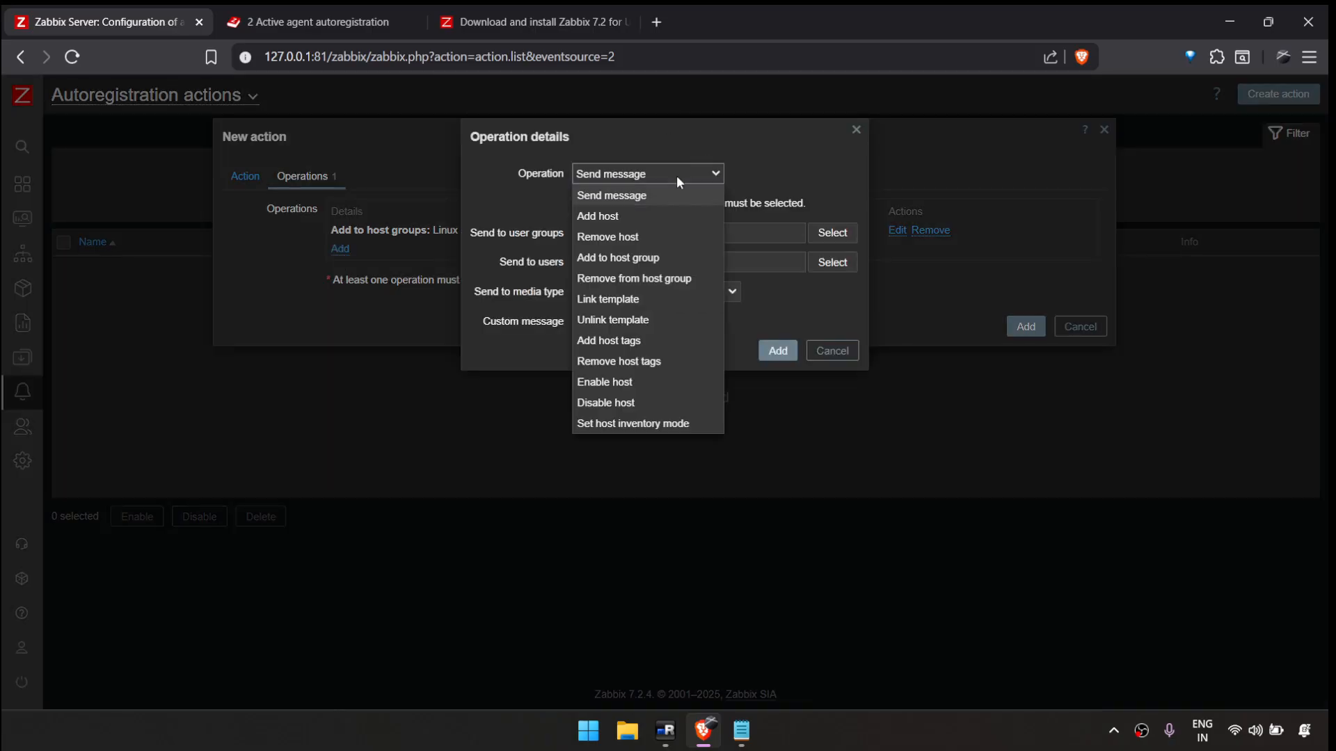
pyautogui.click(633, 298)
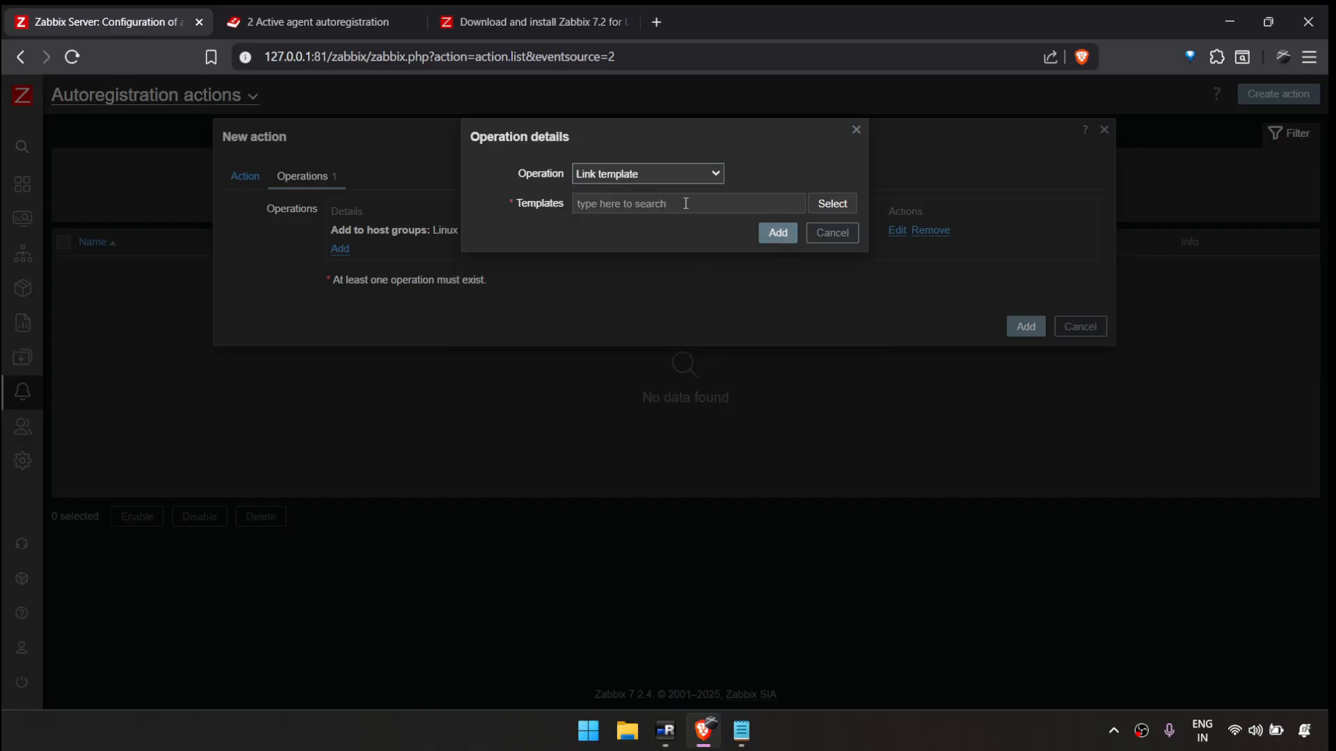
pyautogui.click(821, 204)
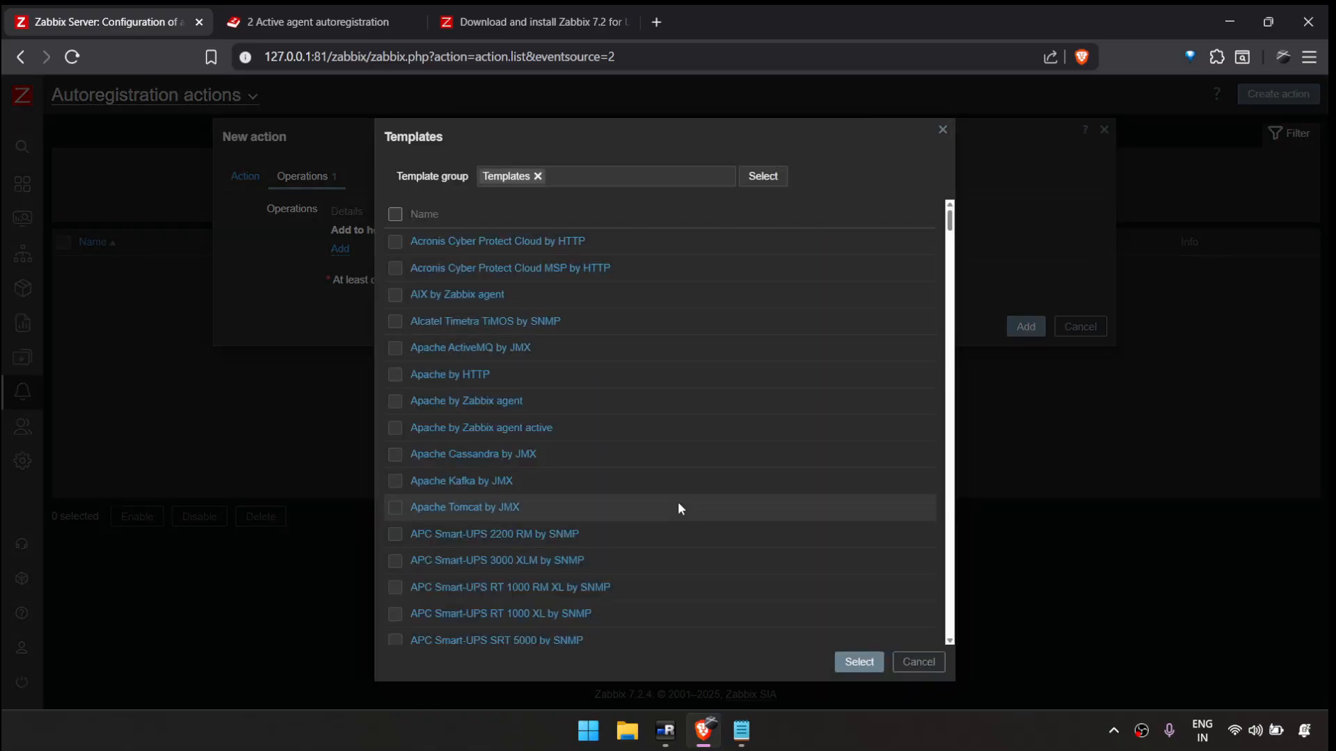
pyautogui.scroll(-20, 679, 509)
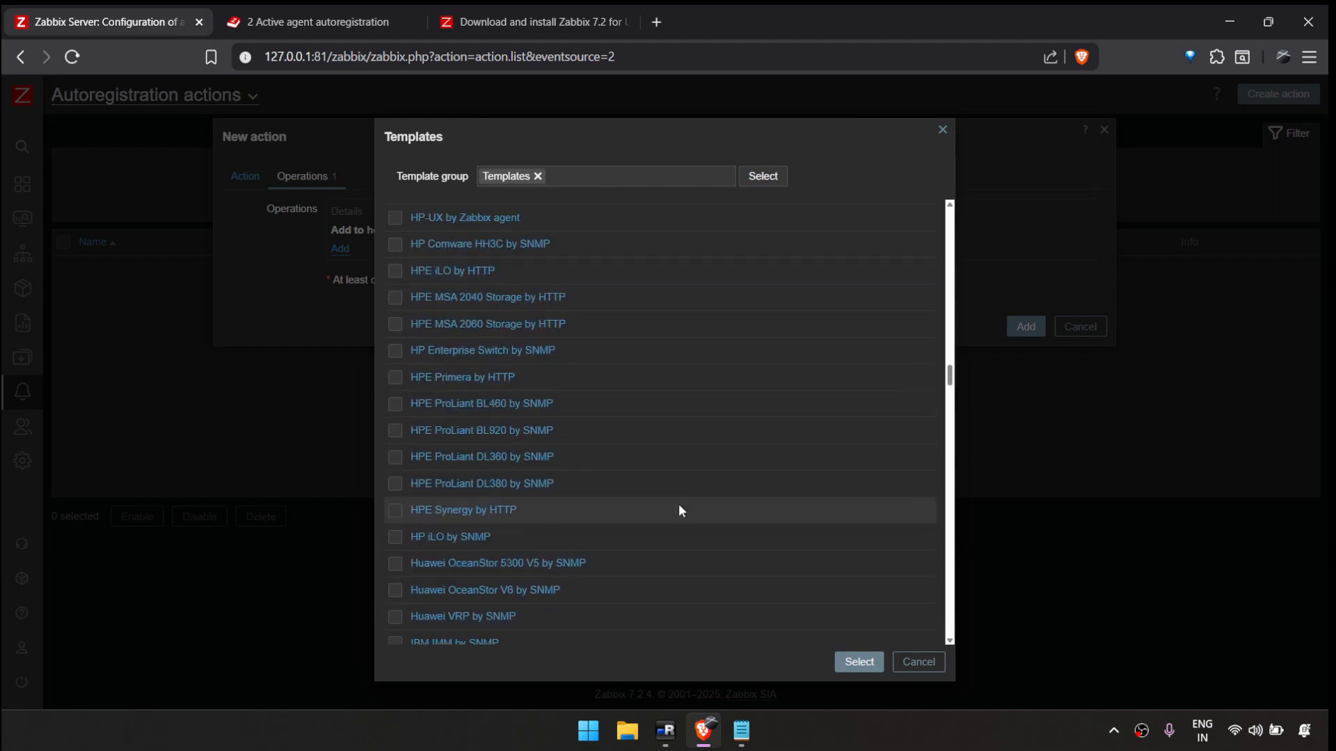
pyautogui.scroll(-4, 678, 508)
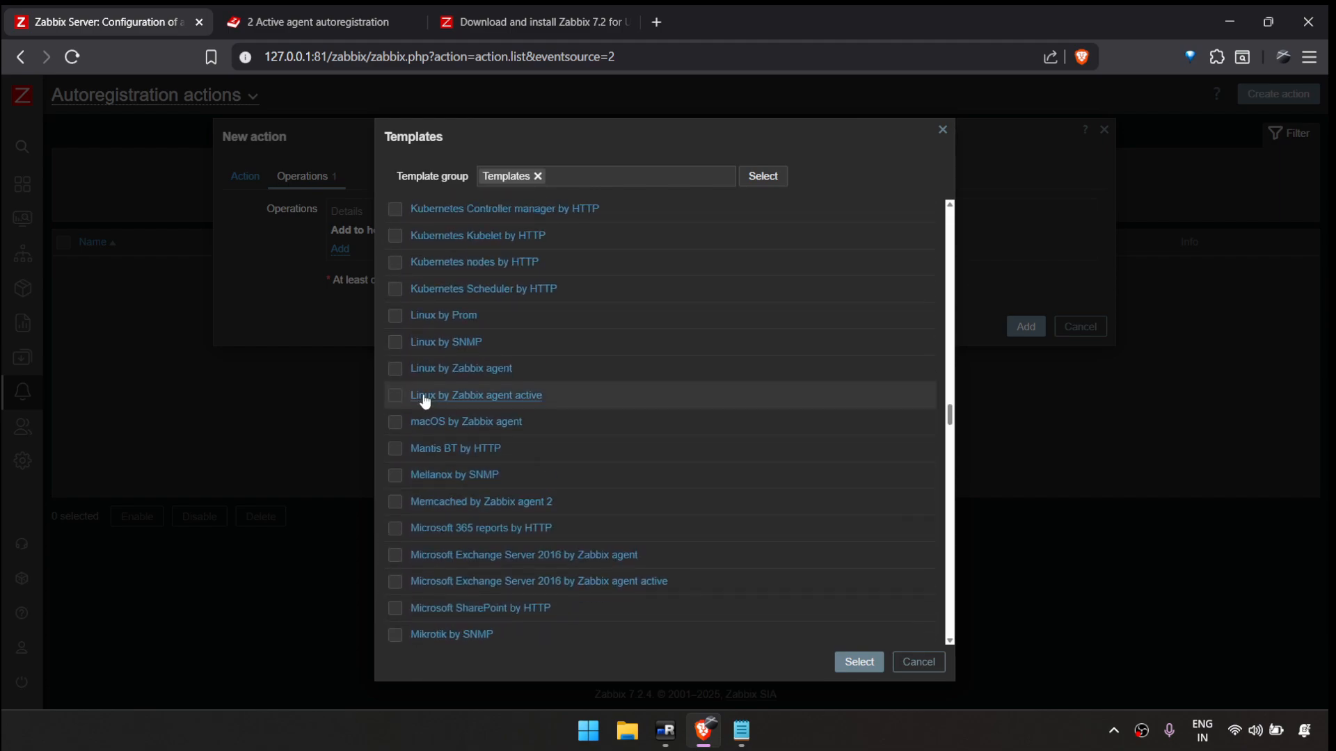
pyautogui.click(395, 369)
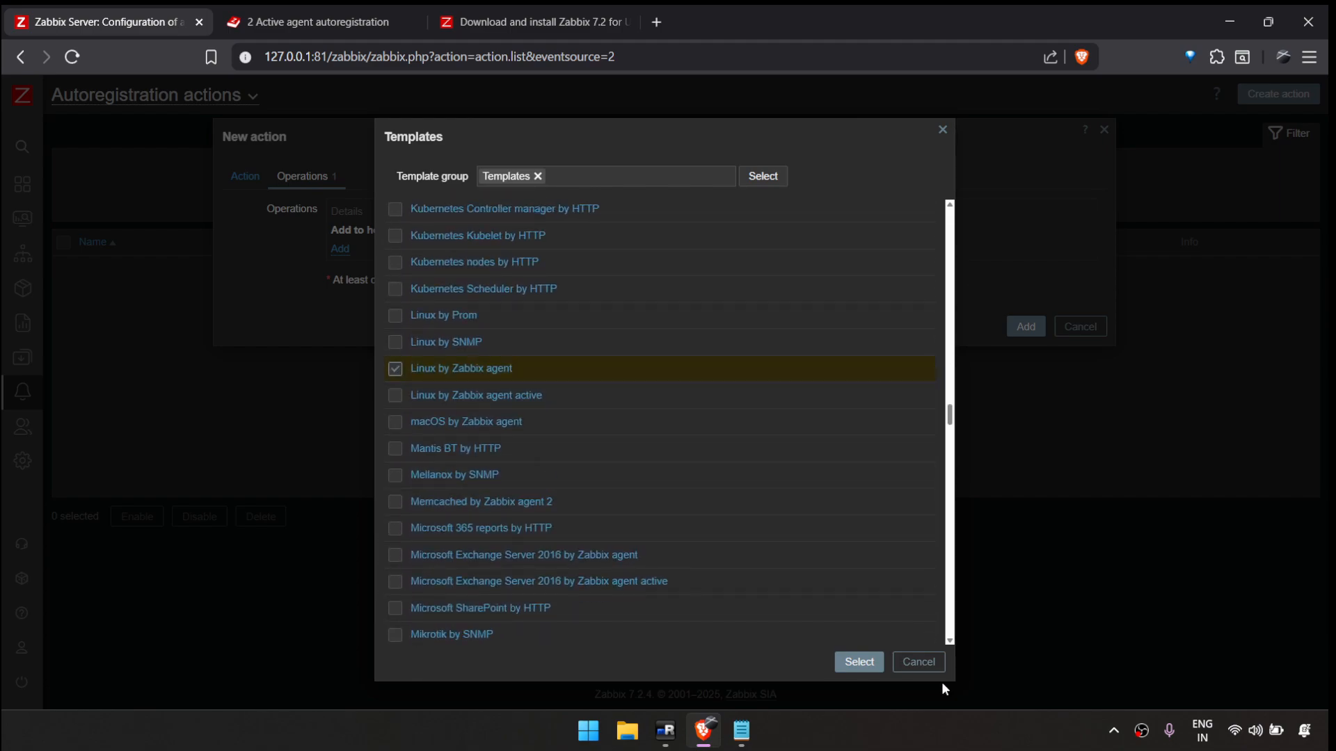
pyautogui.click(859, 662)
pyautogui.click(778, 252)
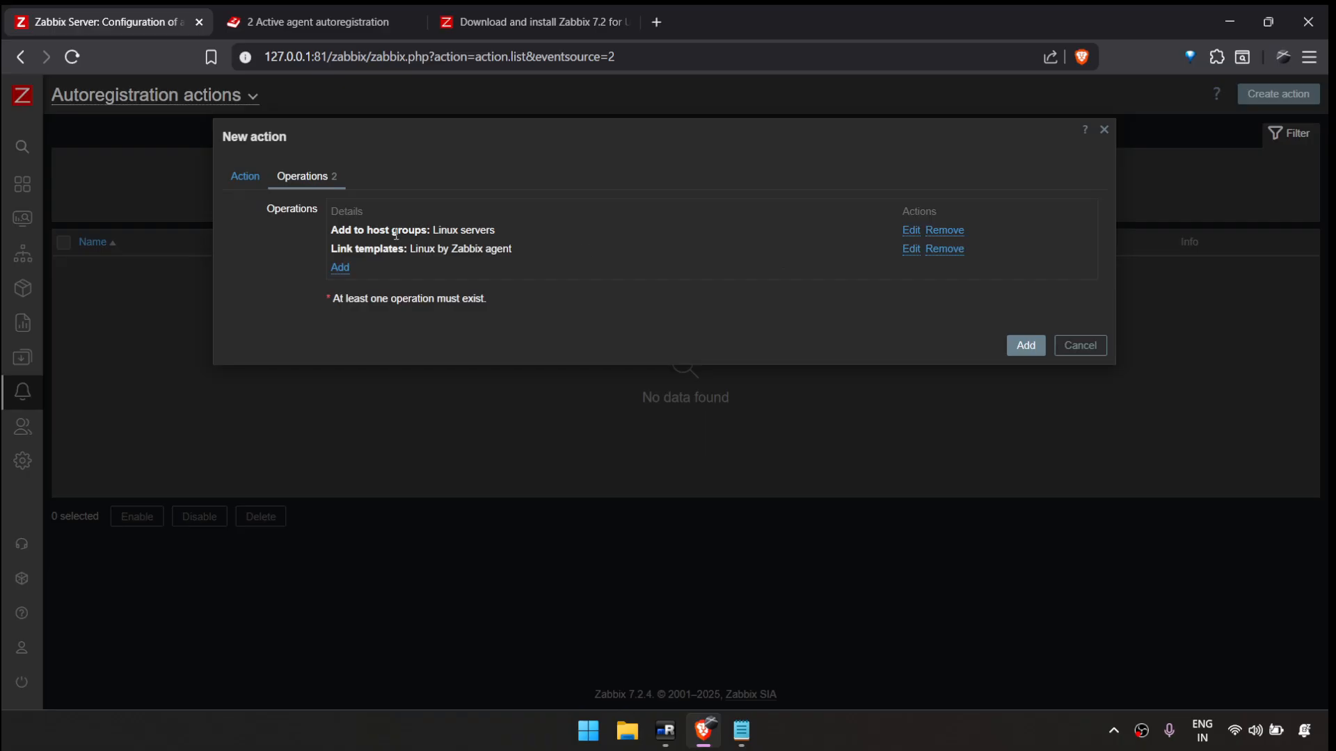
# - Review the new action's conditions and its host group and template operations
pyautogui.click(242, 183)
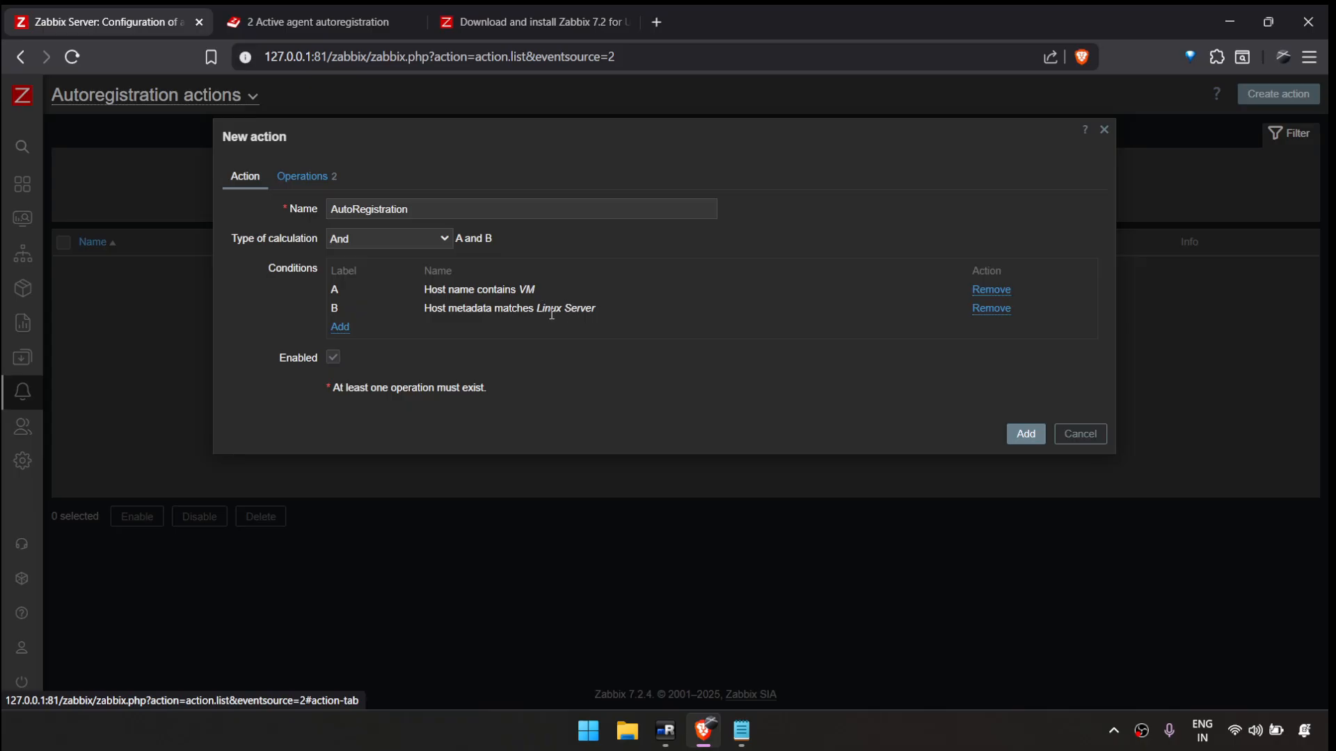
pyautogui.moveTo(530, 310); pyautogui.dragTo(595, 313)
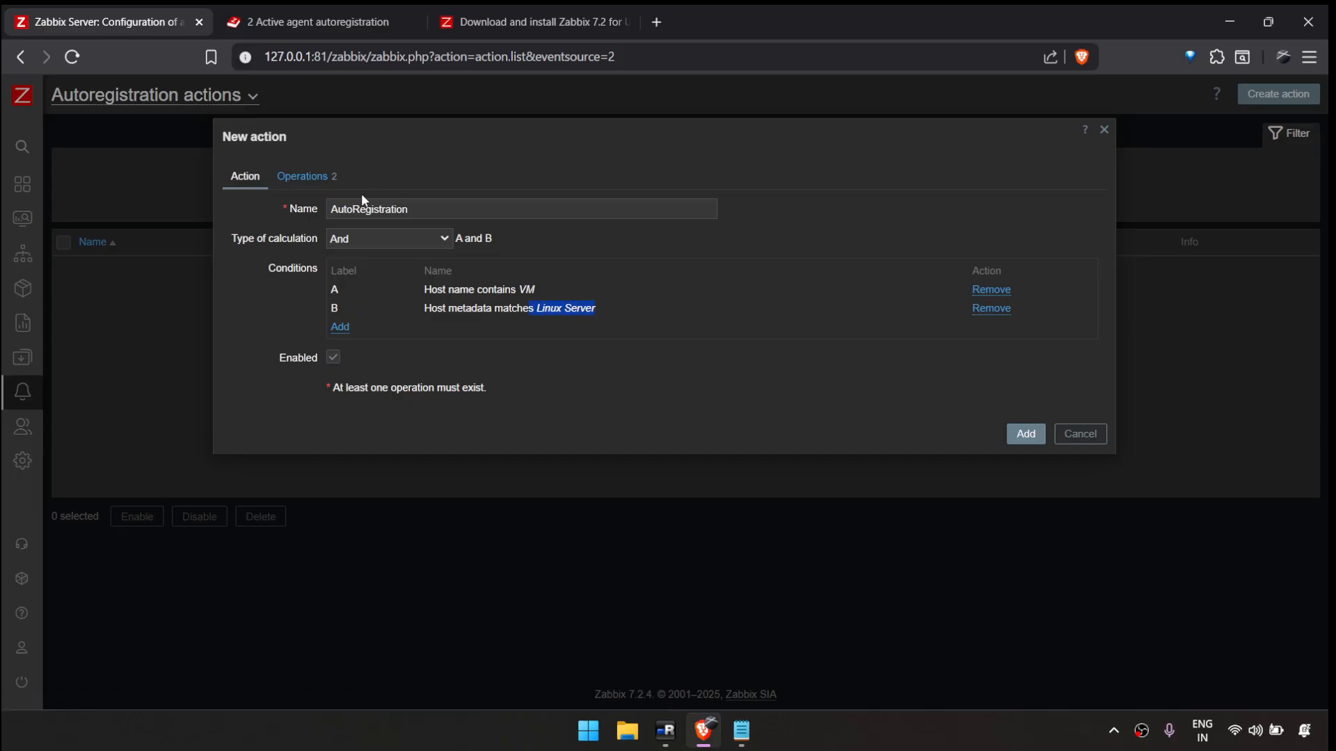
pyautogui.click(300, 178)
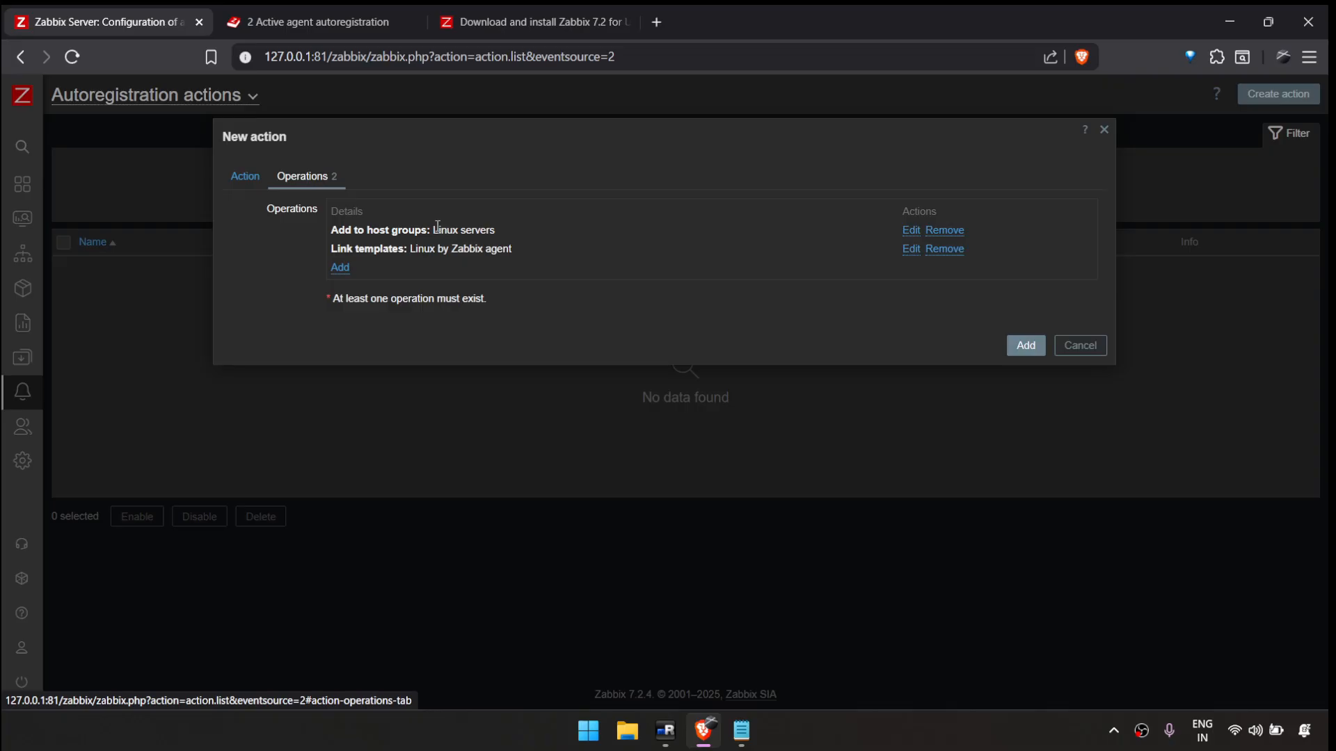
pyautogui.moveTo(437, 227)
pyautogui.mouseDown()
pyautogui.moveTo(525, 231)
pyautogui.moveTo(444, 252)
pyautogui.mouseUp()
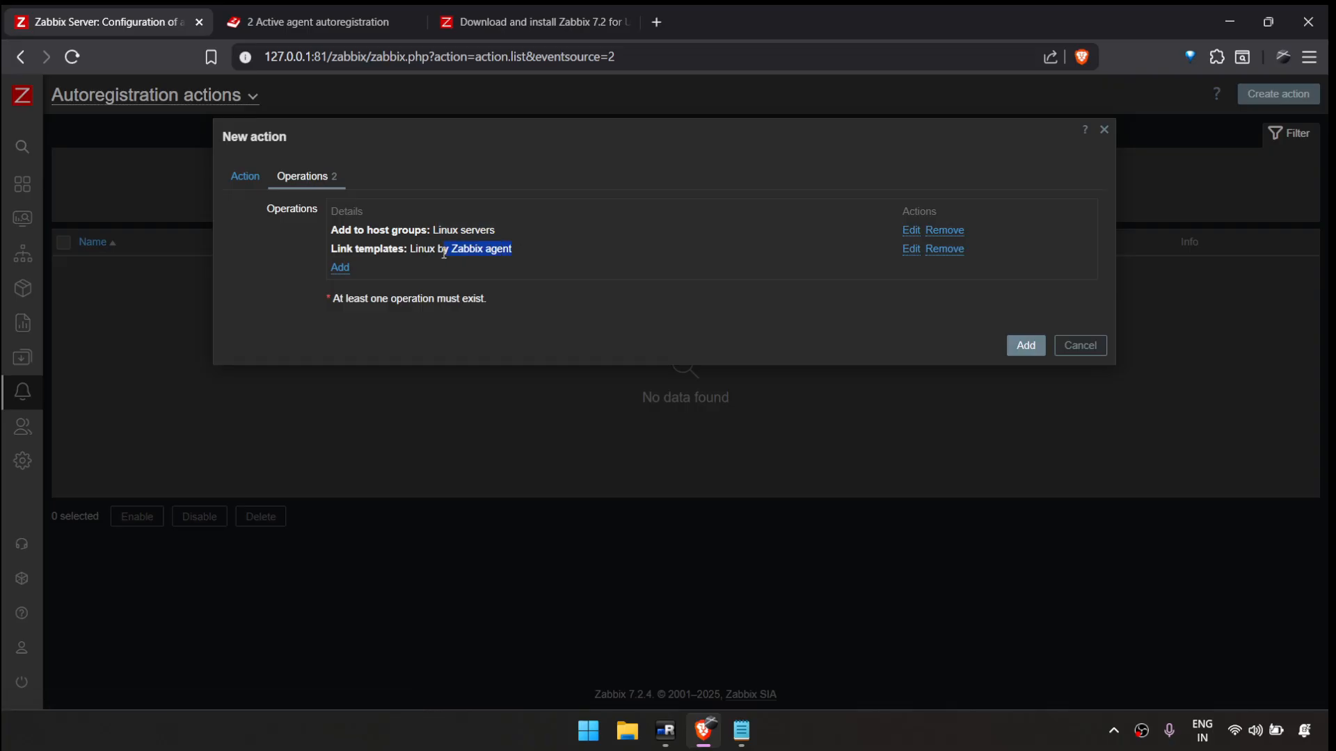
pyautogui.click(553, 282)
pyautogui.click(245, 177)
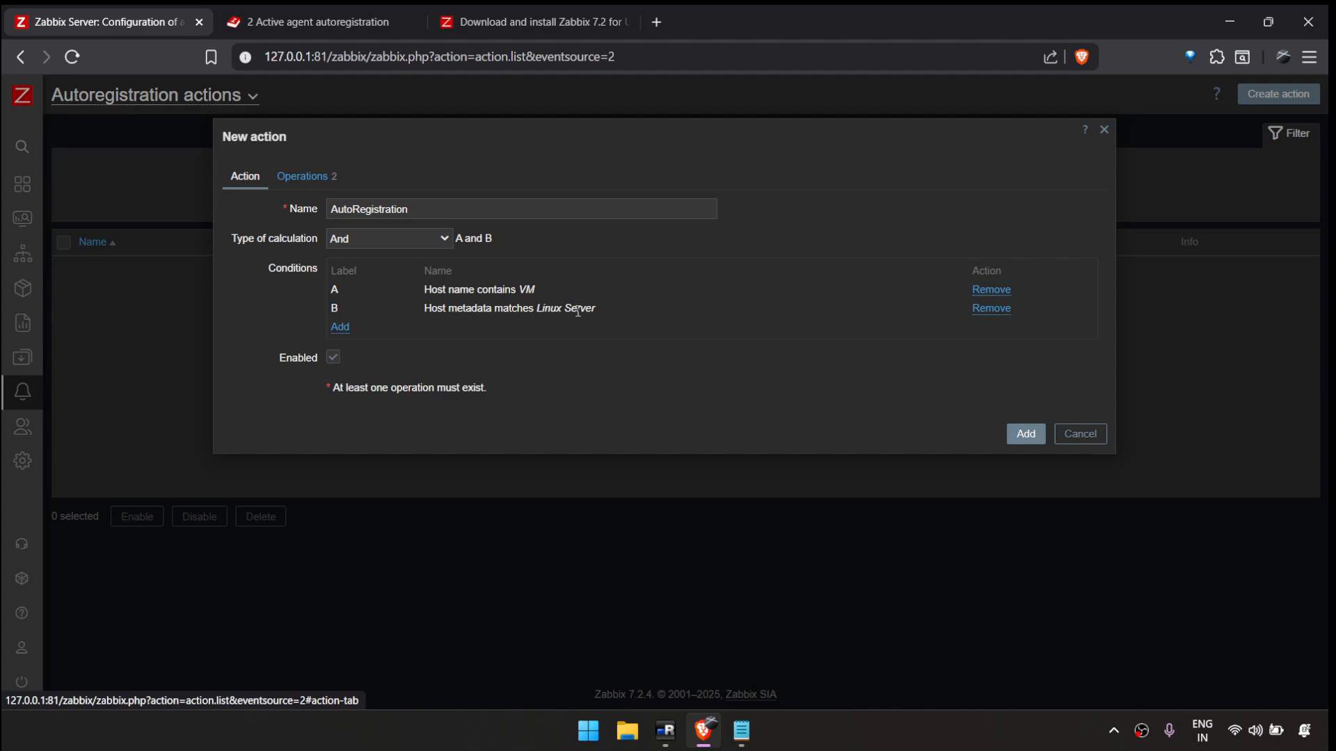
pyautogui.click(313, 179)
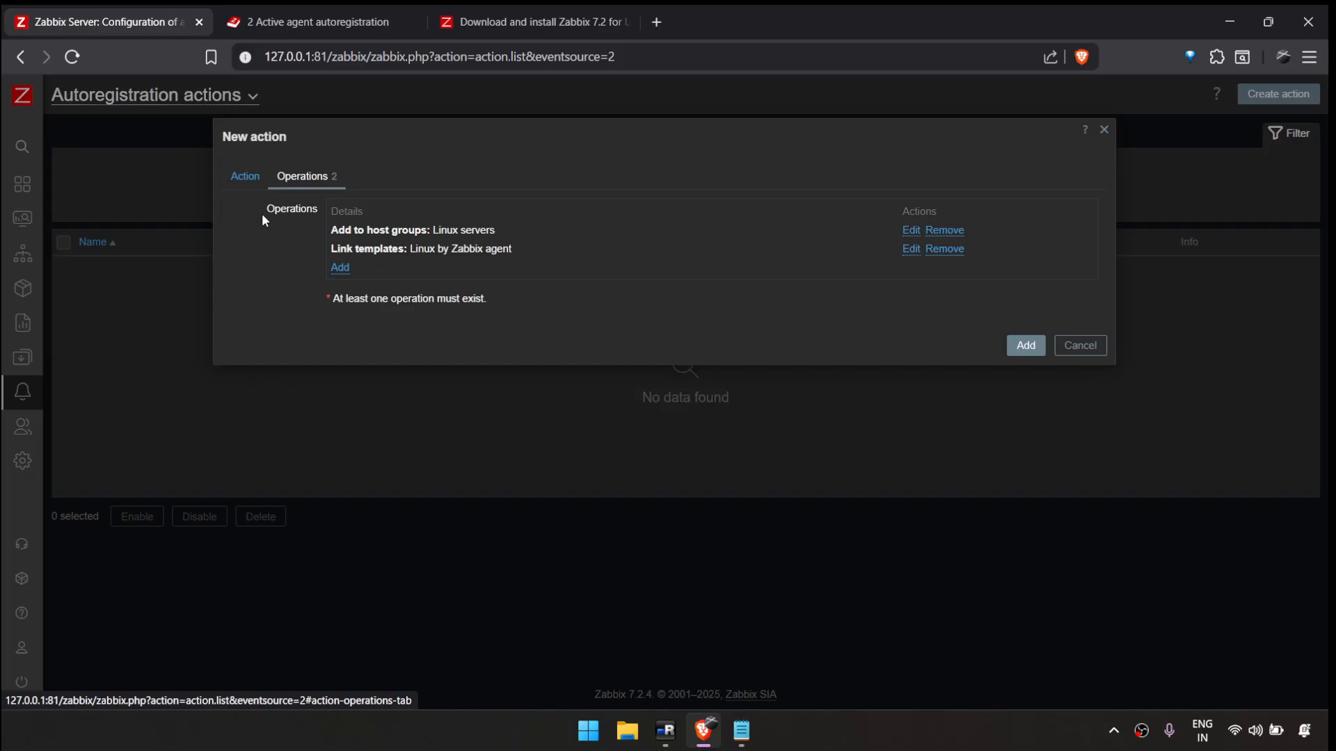
pyautogui.click(244, 176)
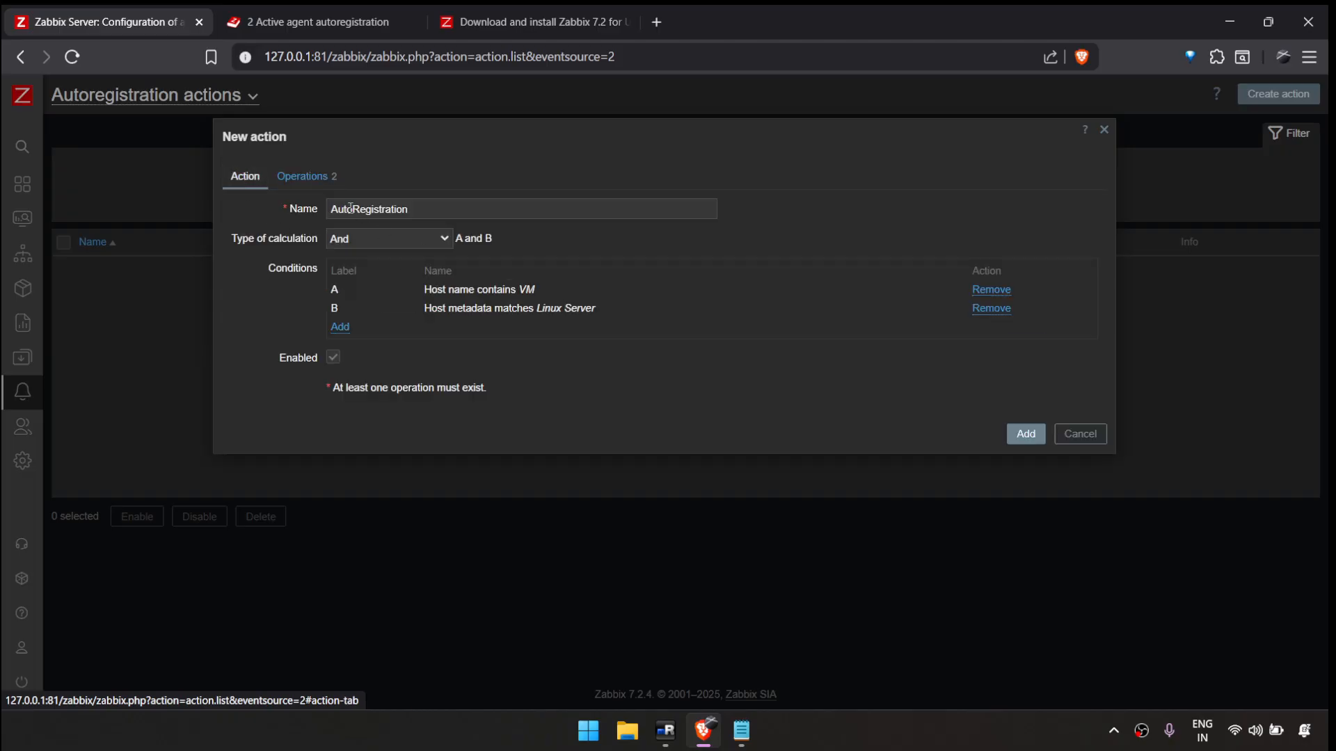
# - Recheck the operations and conditions once more and save the AutoRegistration action
pyautogui.click(309, 182)
pyautogui.click(230, 181)
pyautogui.click(1030, 435)
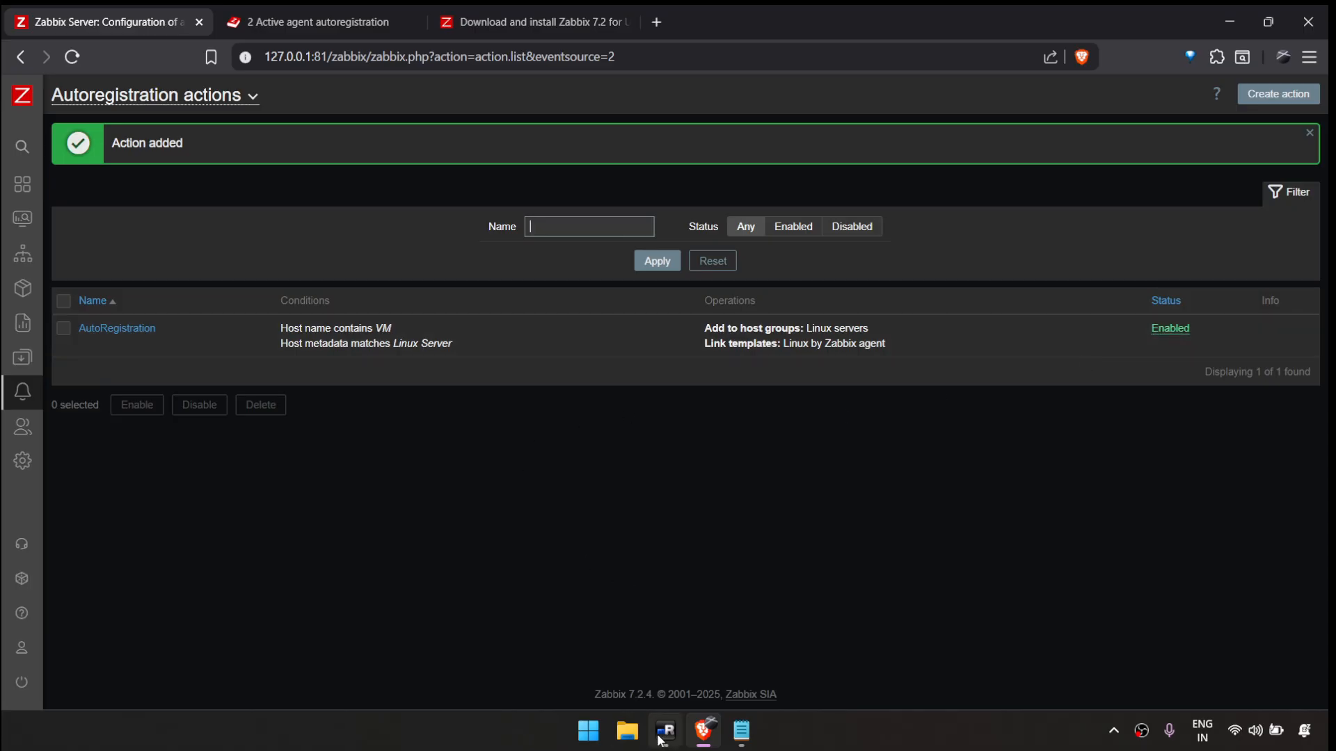
# - Switch to the Ubuntu session in mRemoteNG and remove the stray colon from the command prompt
pyautogui.moveTo(665, 731)
pyautogui.click(644, 647)
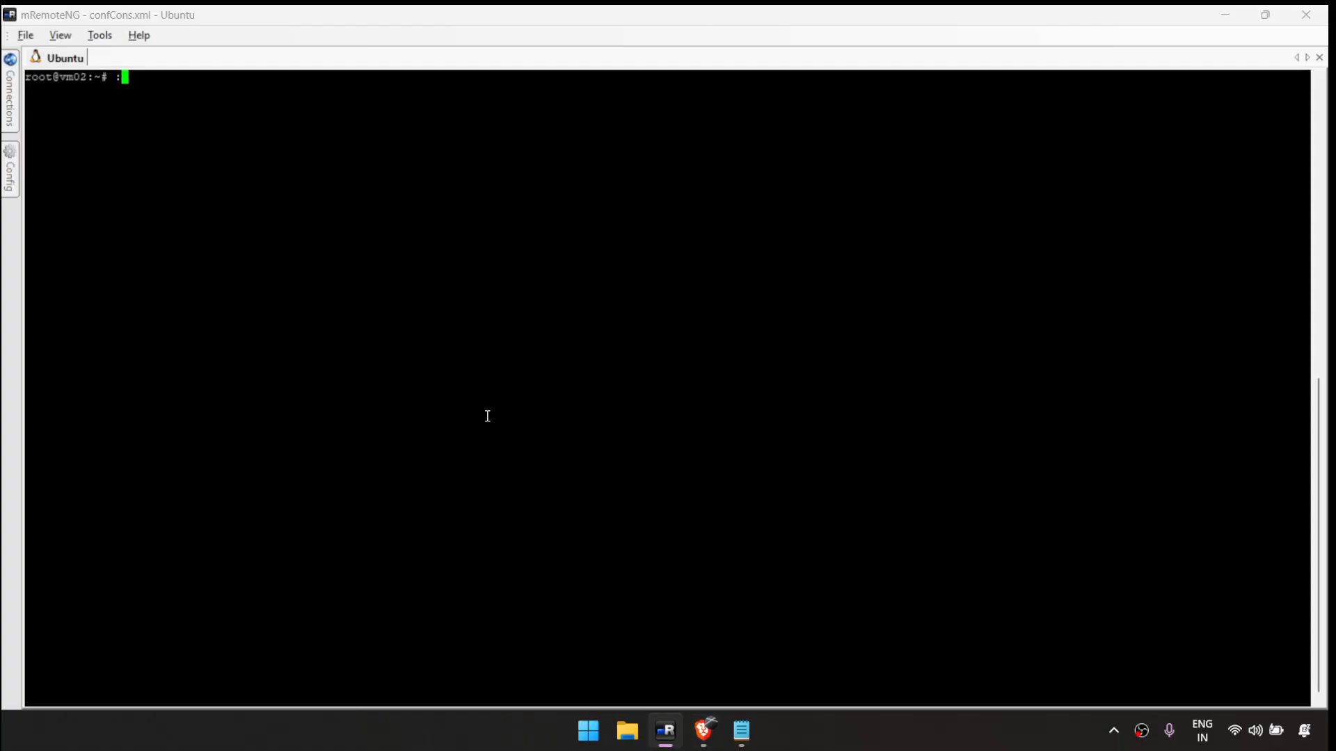
pyautogui.press('BackSpace')
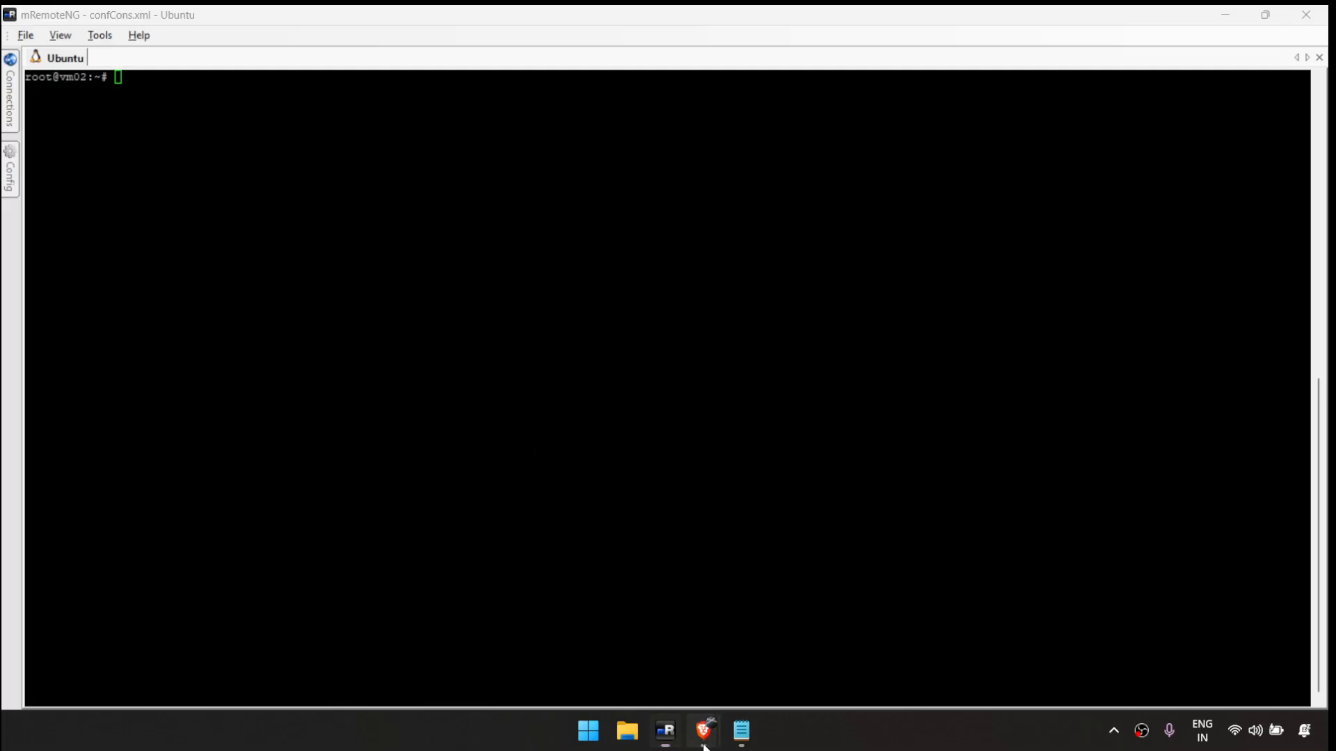
# - Switch to the browser and examine the Zabbix 7.2 agent installation instructions for Ubuntu 22.04 on the Zabbix download page
pyautogui.click(789, 596)
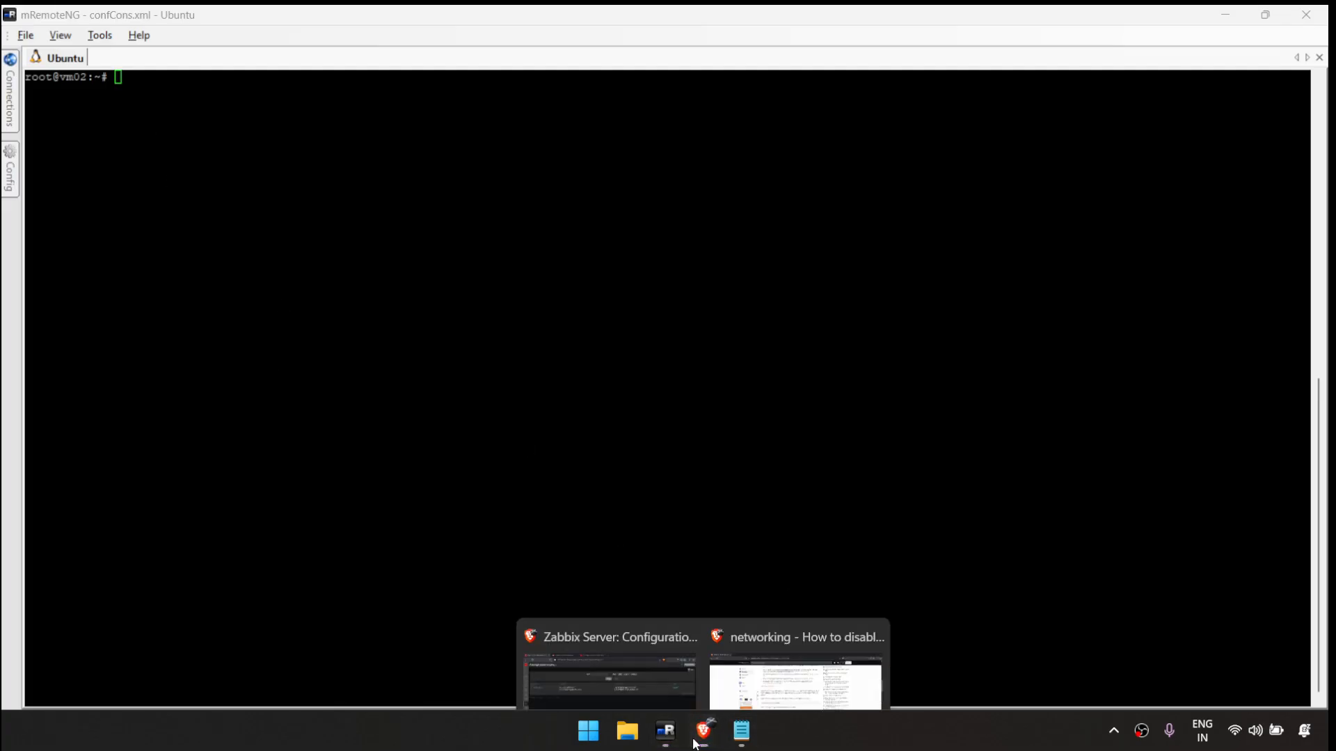
pyautogui.click(602, 667)
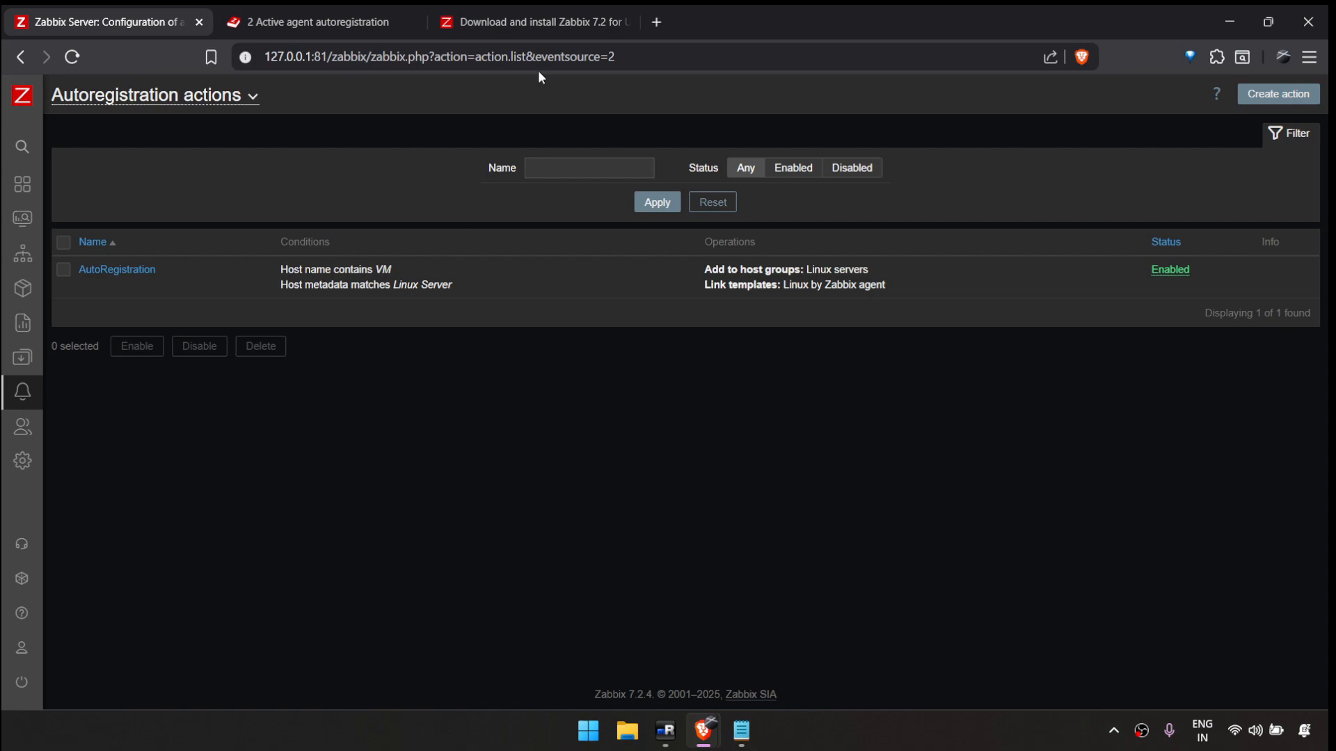
pyautogui.click(469, 23)
pyautogui.scroll(-5, 416, 334)
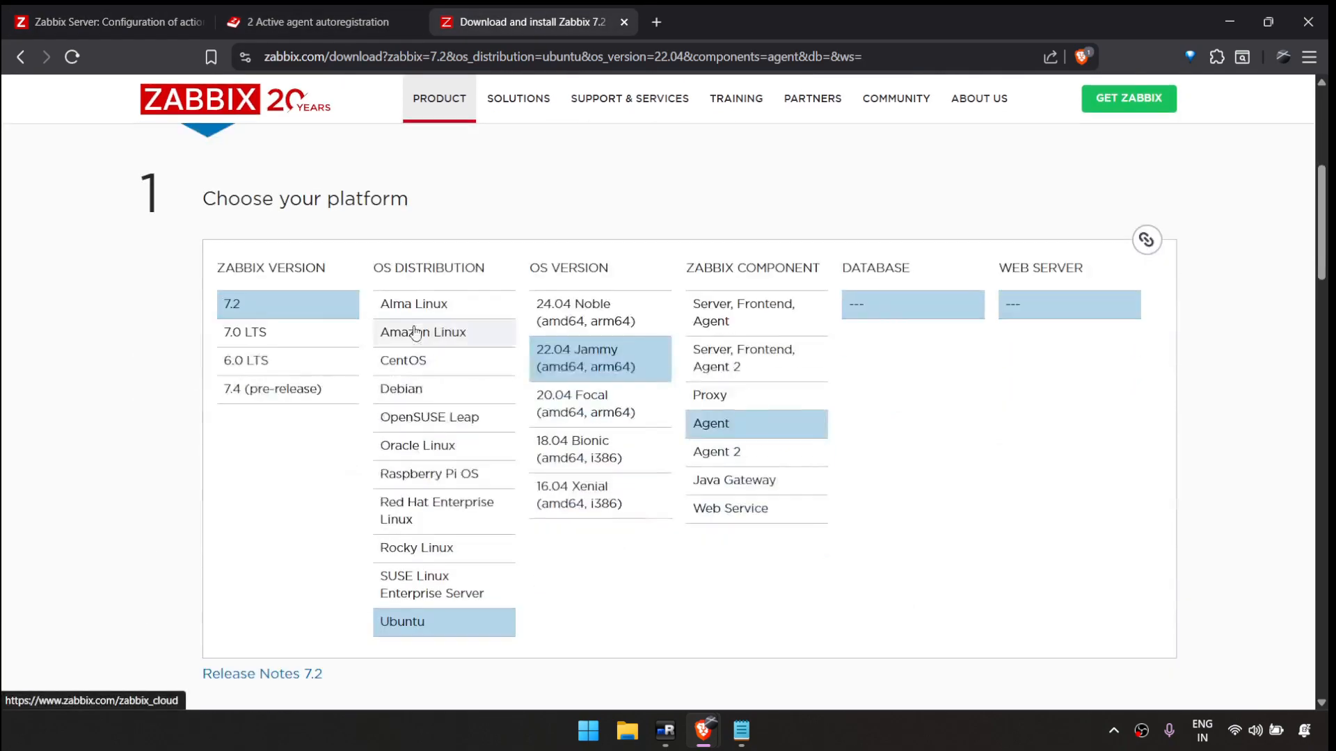
pyautogui.scroll(3, 416, 334)
pyautogui.scroll(-5, 418, 388)
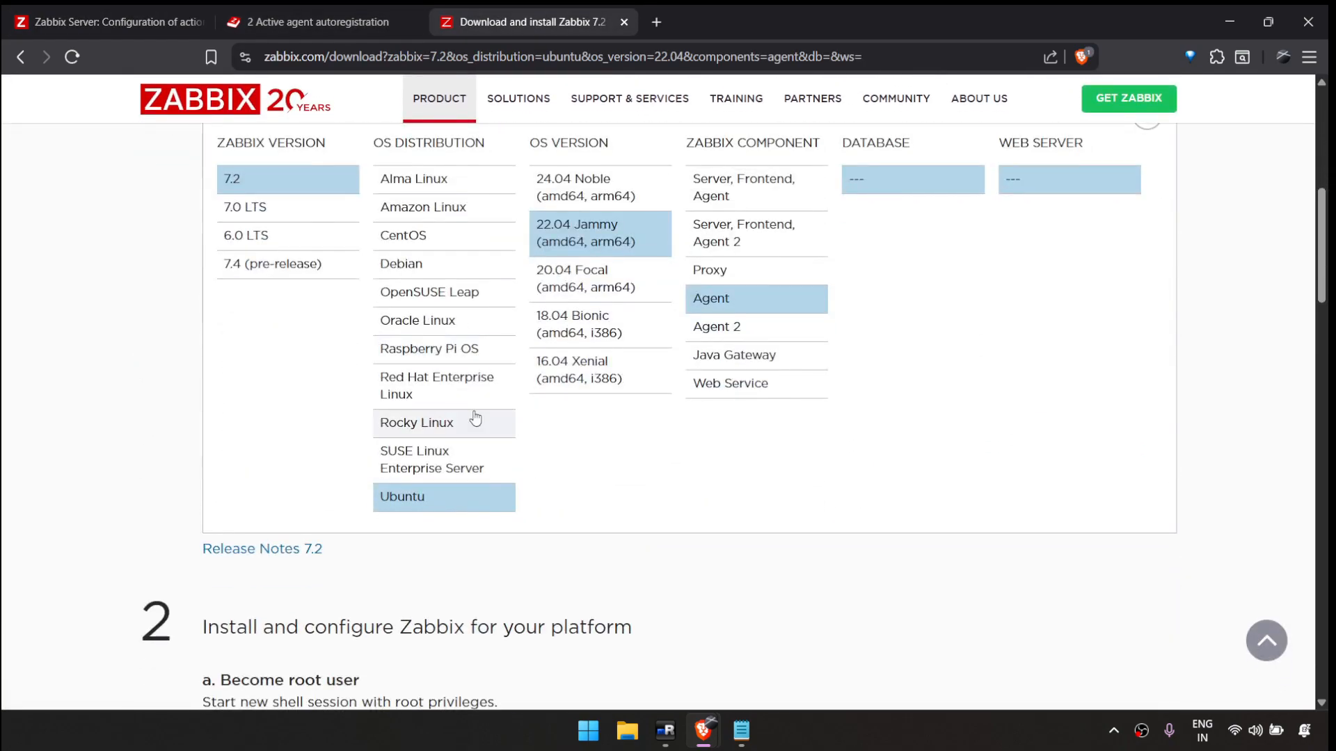
pyautogui.scroll(-7, 606, 483)
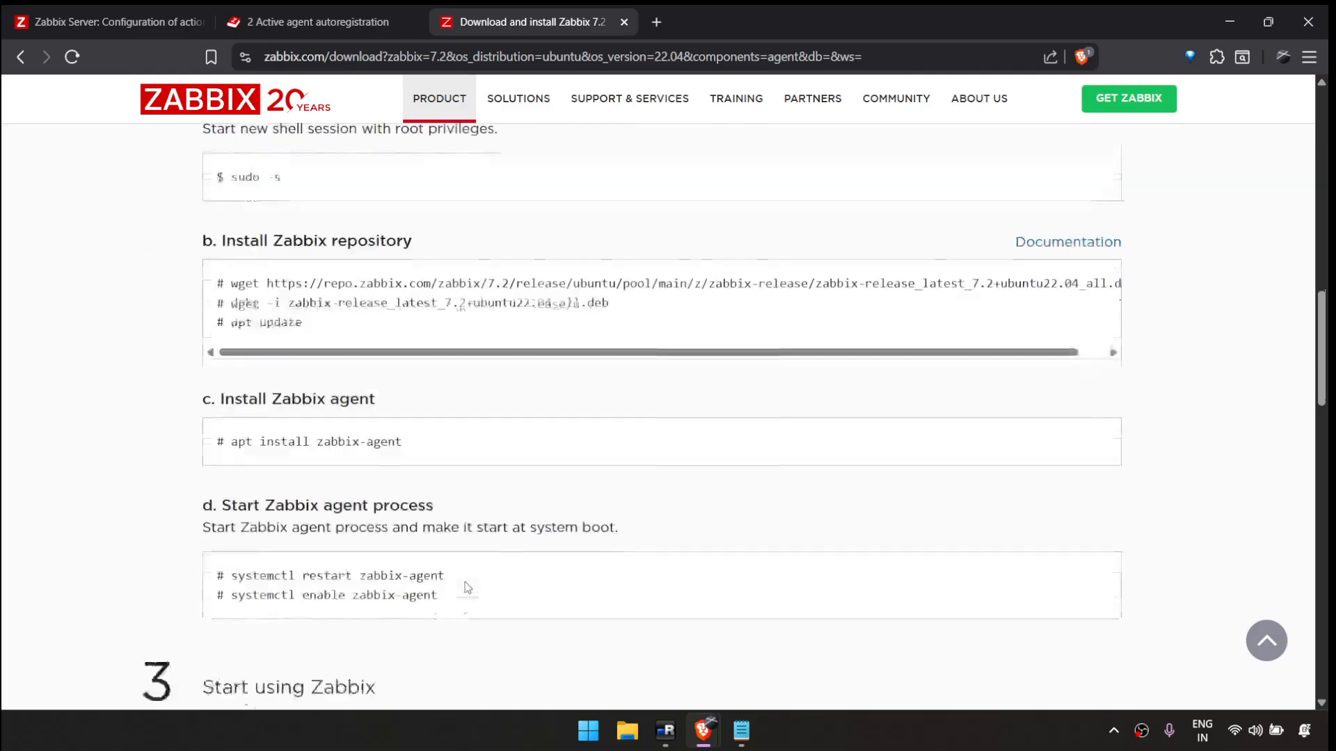
pyautogui.scroll(-1, 576, 575)
pyautogui.scroll(4, 729, 609)
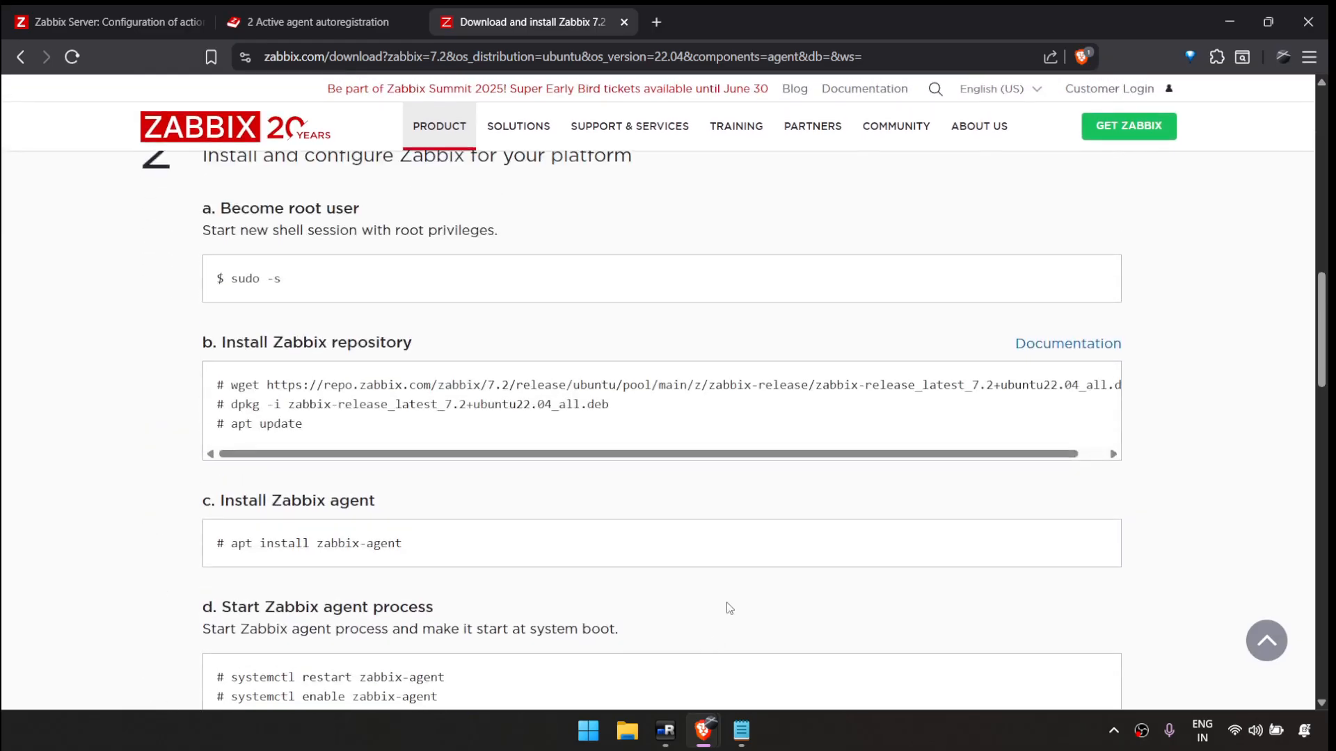
pyautogui.scroll(1, 729, 609)
# - In the mRemoteNG Ubuntu session, download zabbix-release_latest_7.2+ubuntu22.04_all.deb from repo.zabbix.com with wget and install it with dpkg -i
pyautogui.hotkey('alt', 'Tab')
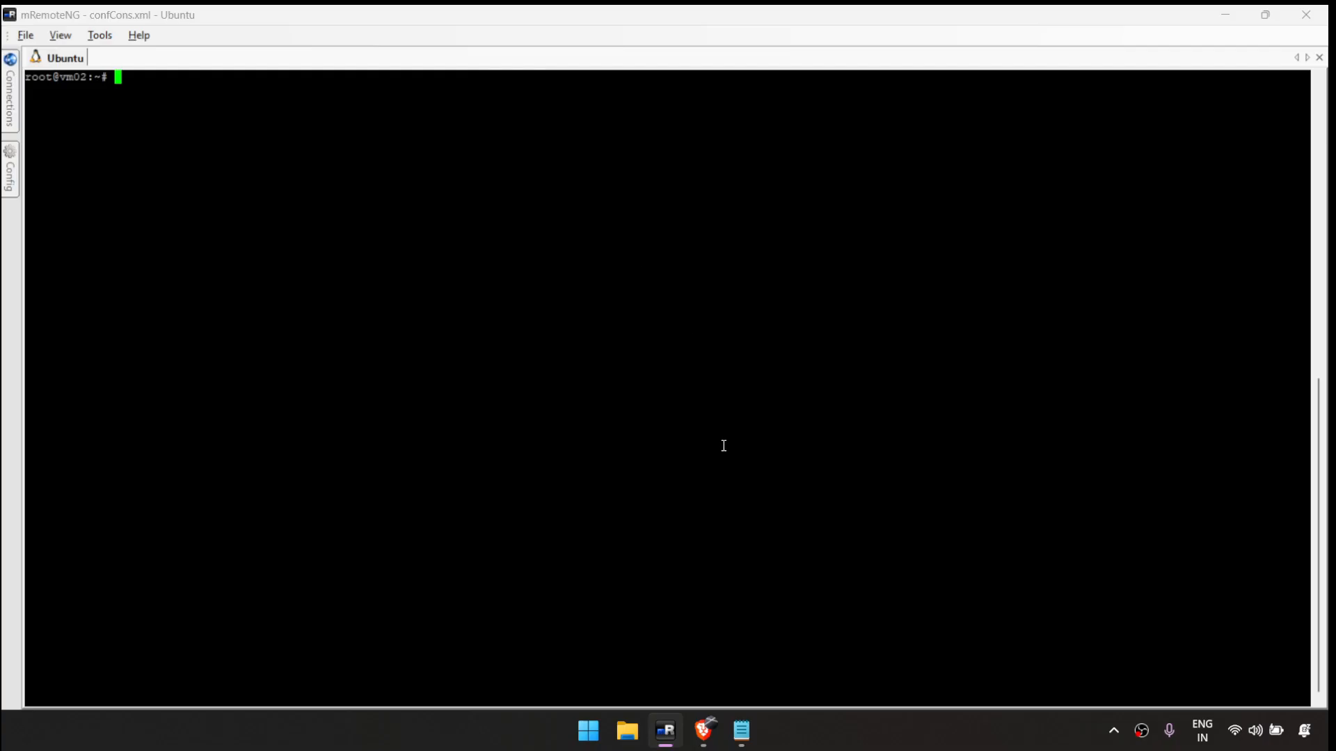
pyautogui.hotkey('alt', 'Tab')
pyautogui.hotkey('alt', 'Tab')
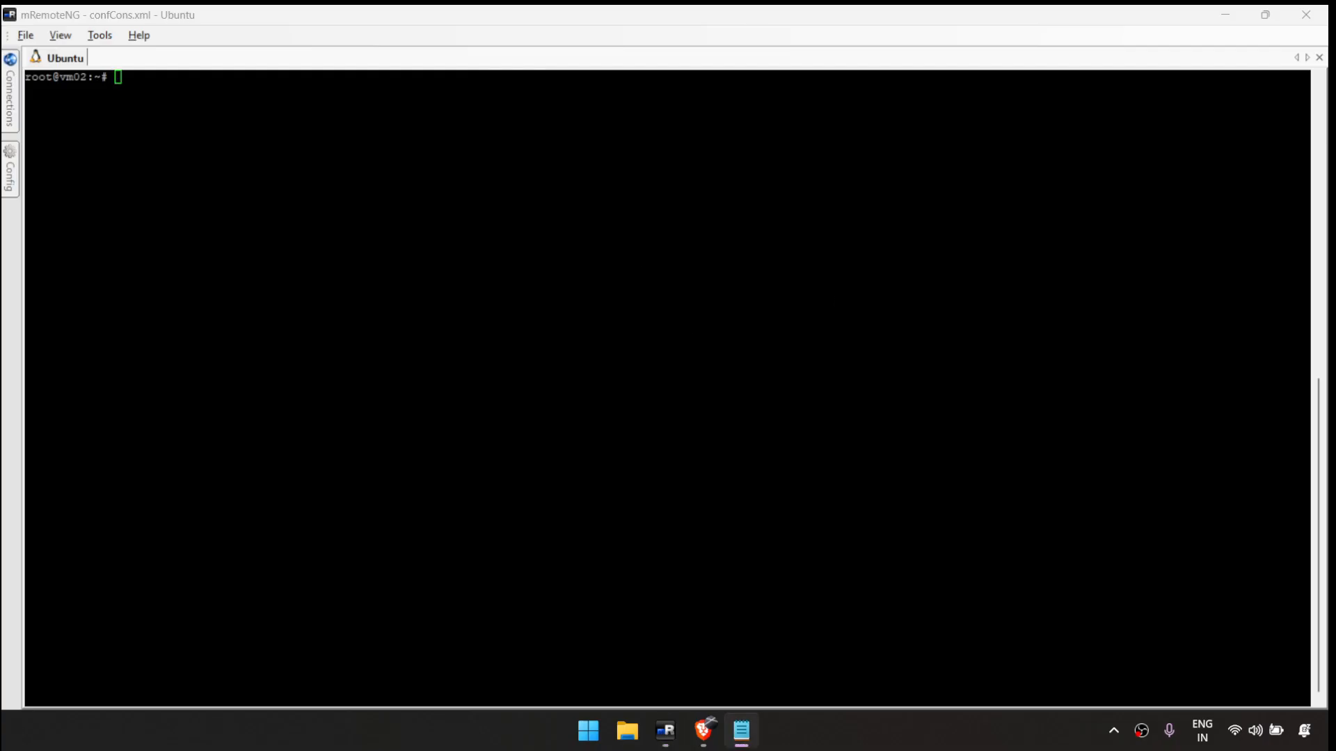
pyautogui.click(181, 447)
pyautogui.rightClick(181, 447)
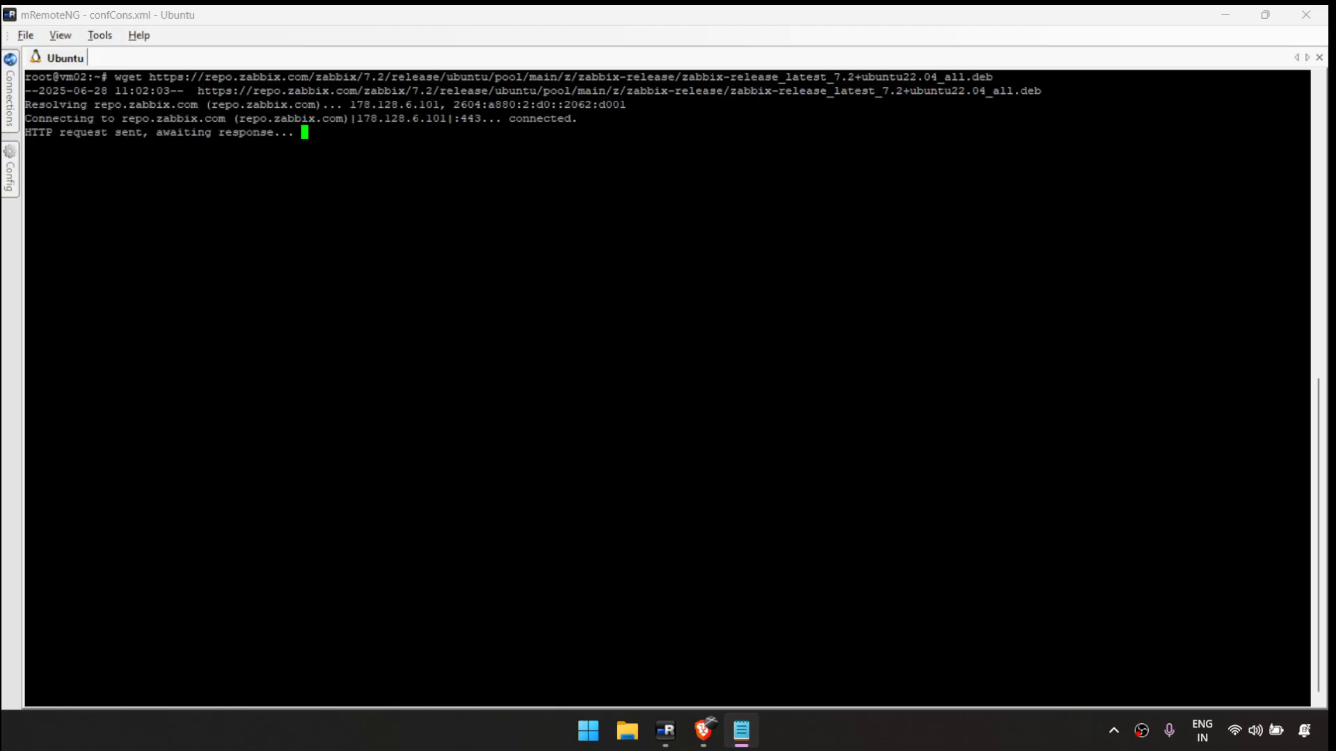
pyautogui.click(444, 418)
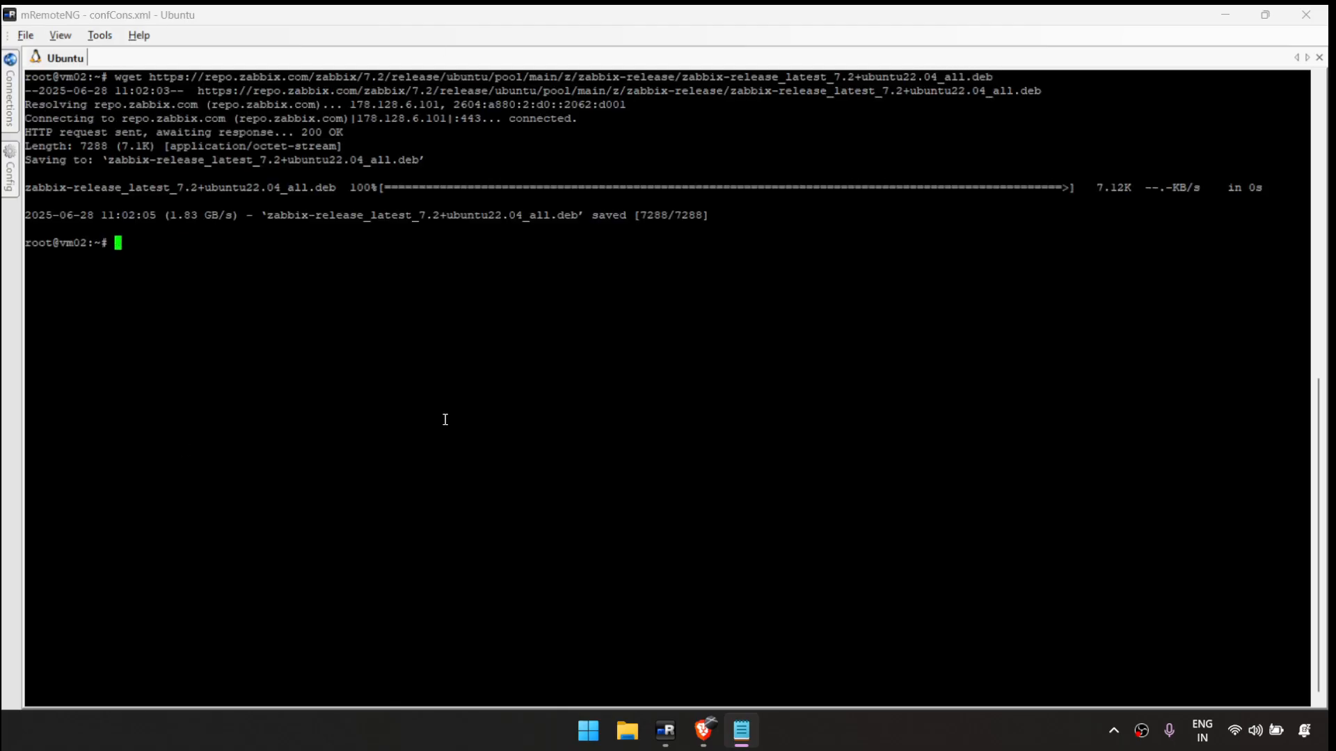
pyautogui.rightClick(444, 417)
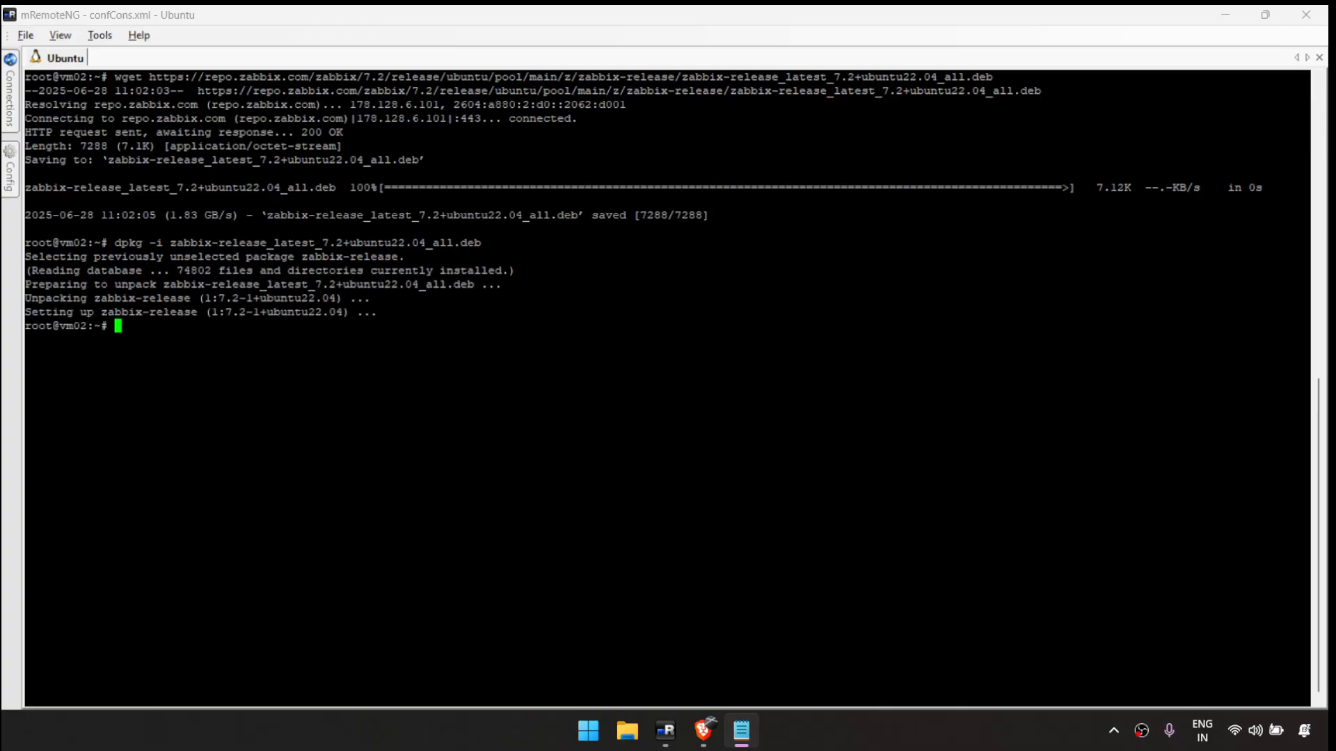
# - Refresh the package lists with apt update and install the zabbix-agent package with apt, agreeing to continue
pyautogui.rightClick(496, 317)
pyautogui.press('Return')
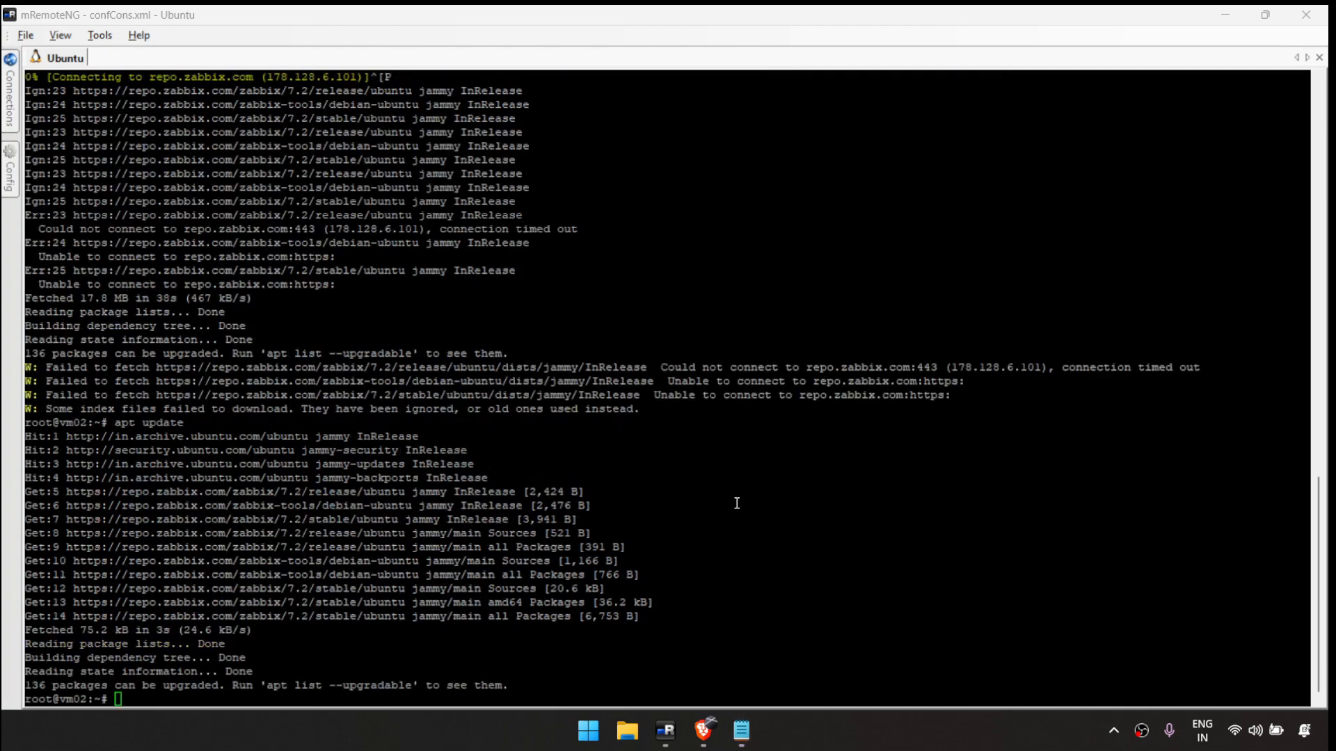
pyautogui.rightClick(736, 503)
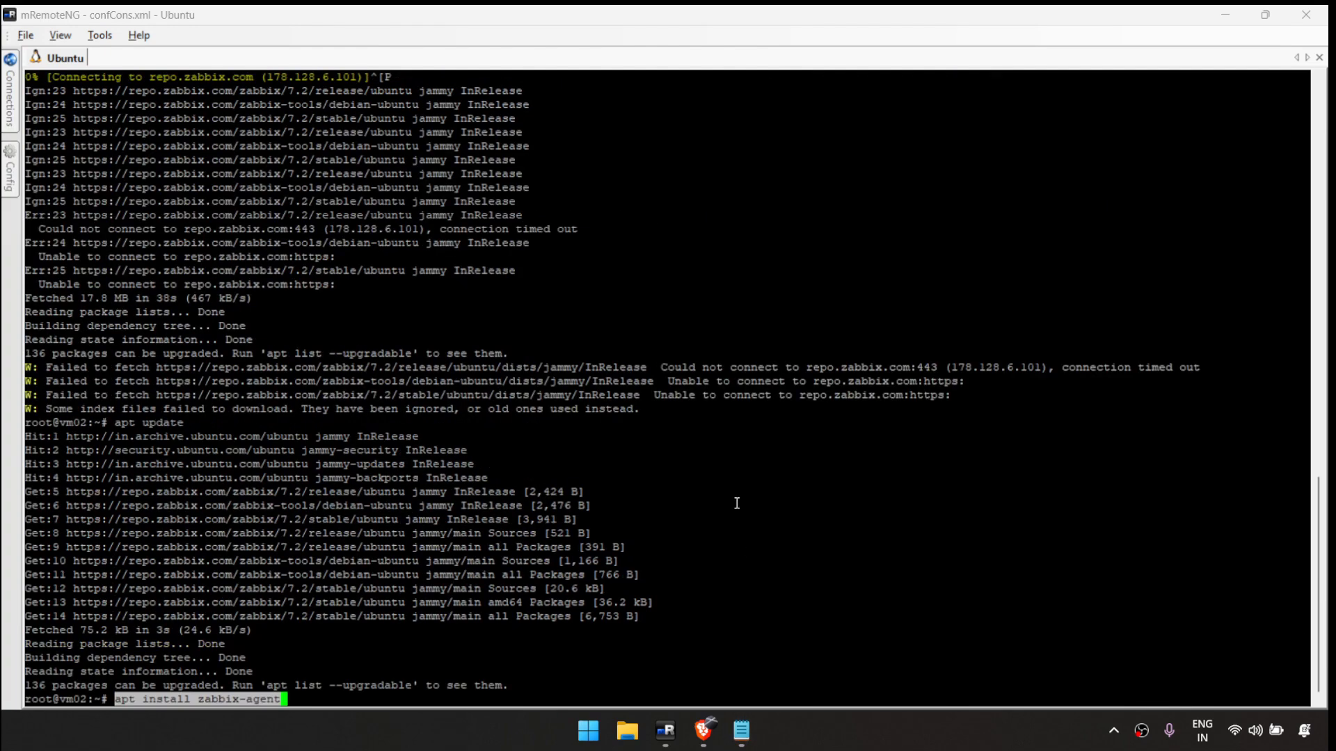
pyautogui.press('Return')
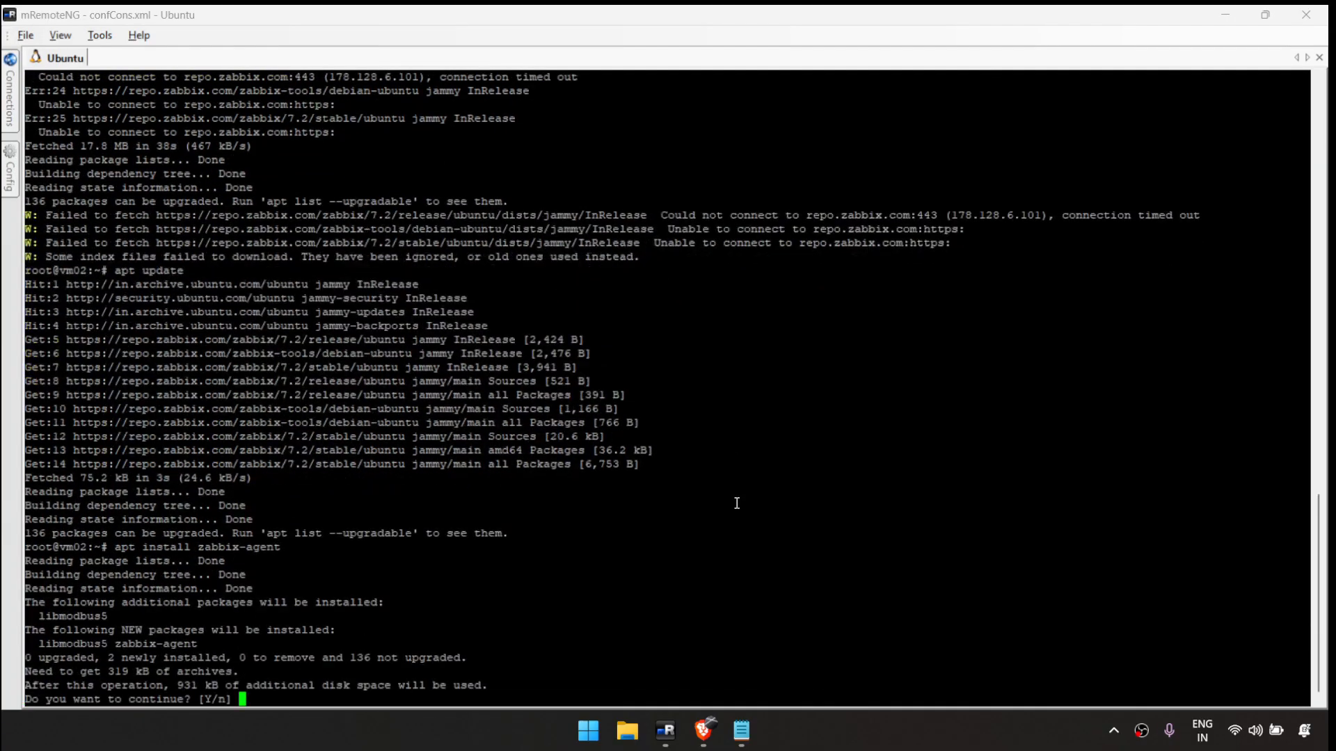
pyautogui.press('Return')
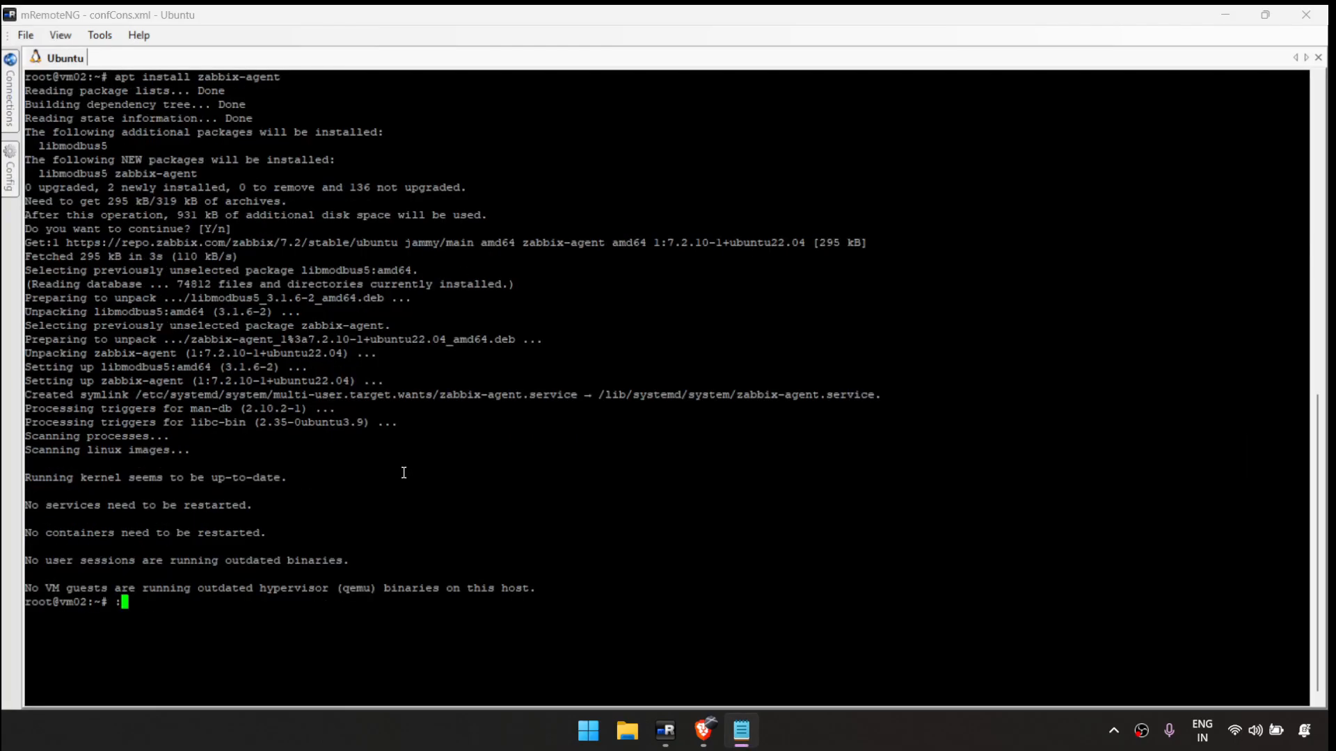
# - Remove the stray colon from the prompt and clear the terminal with the reset command
pyautogui.write('reset')
pyautogui.press('Home')
pyautogui.press('Delete')
pyautogui.press('Return')
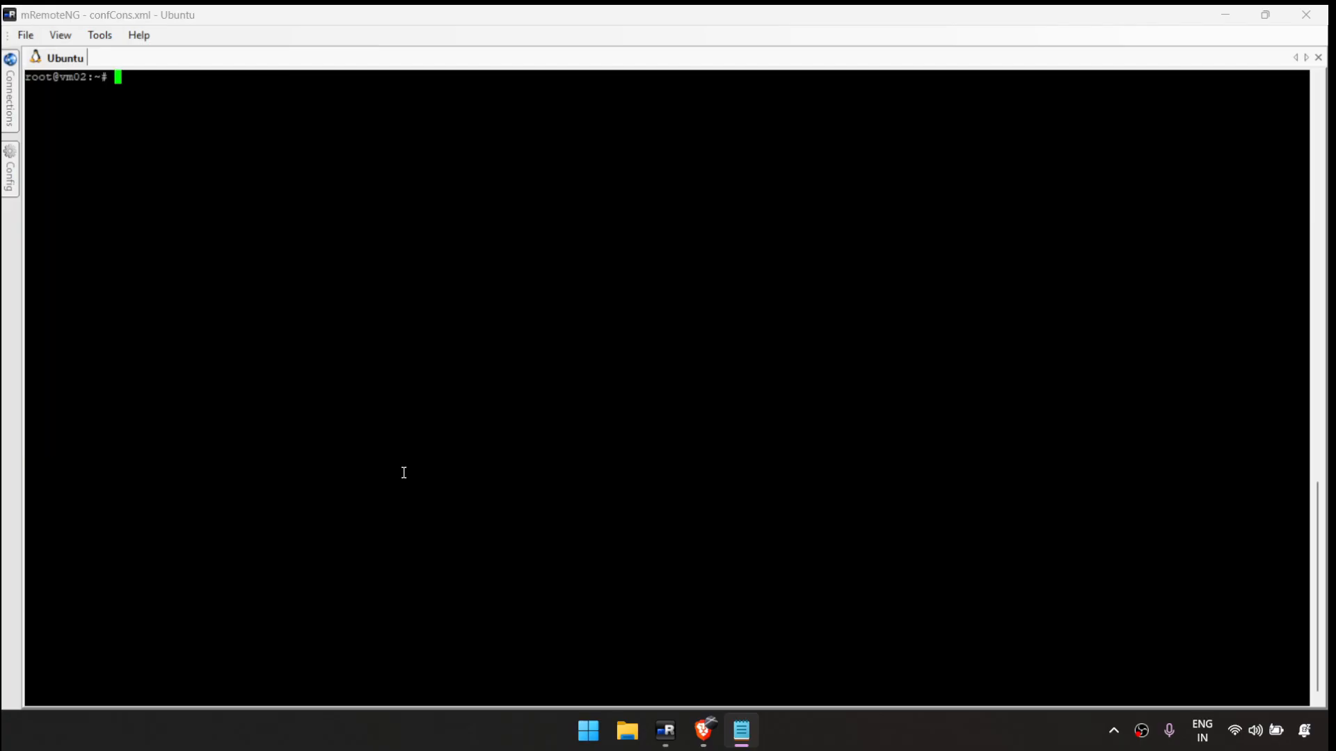
# - Change to the /etc/zabbix directory and list its contents with ls
pyautogui.write('cd /etc/zab')
pyautogui.press('Tab')
pyautogui.press('Return')
pyautogui.write('ls')
pyautogui.press('Return')
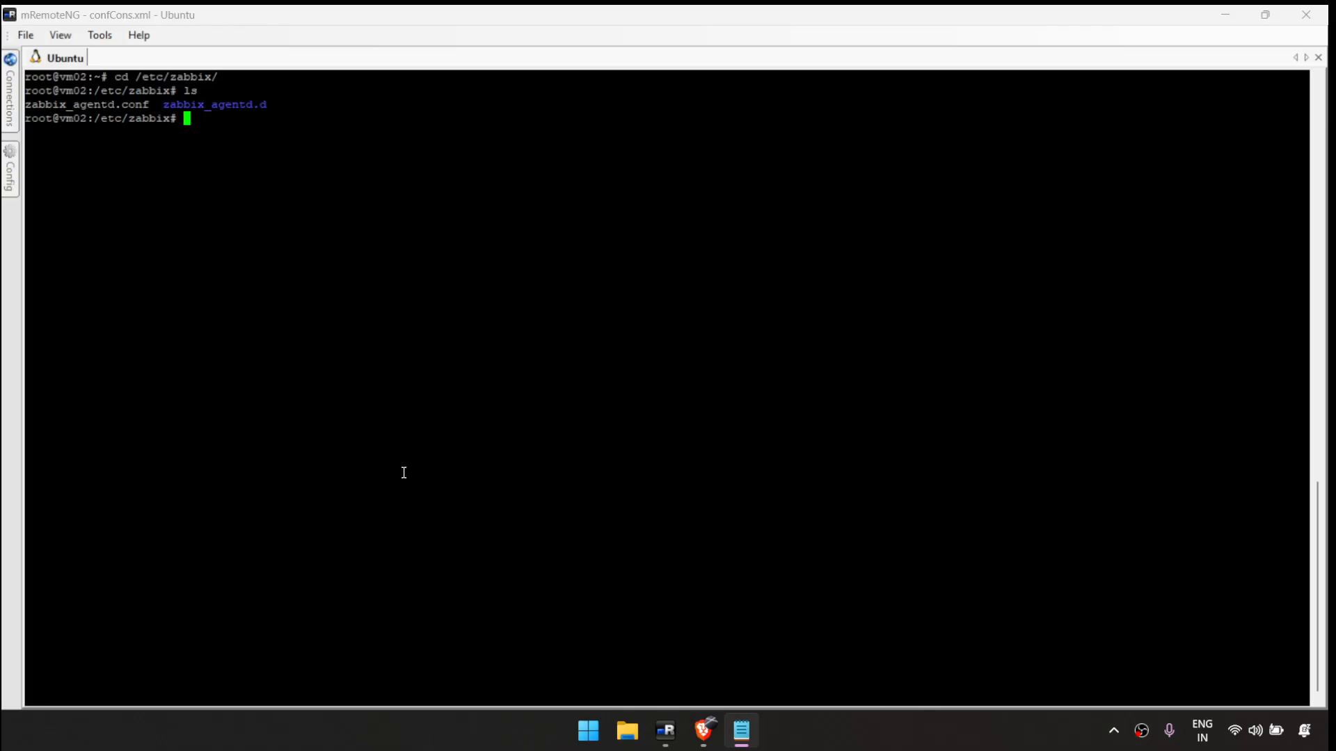
# - Open the agent configuration file zabbix_agentd.conf in the nano editor
pyautogui.write('nano z')
pyautogui.write('a')
pyautogui.press('Tab')
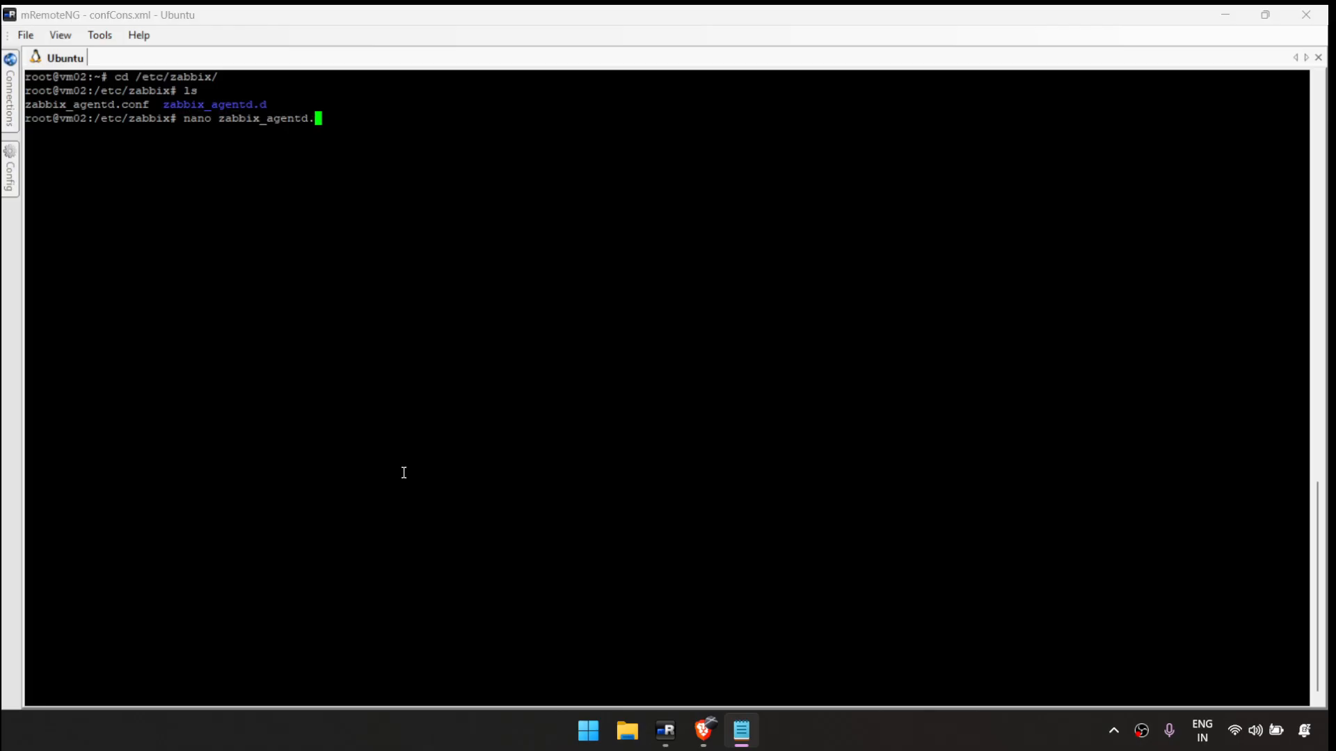
pyautogui.write('co')
pyautogui.press('Tab')
pyautogui.press('Return')
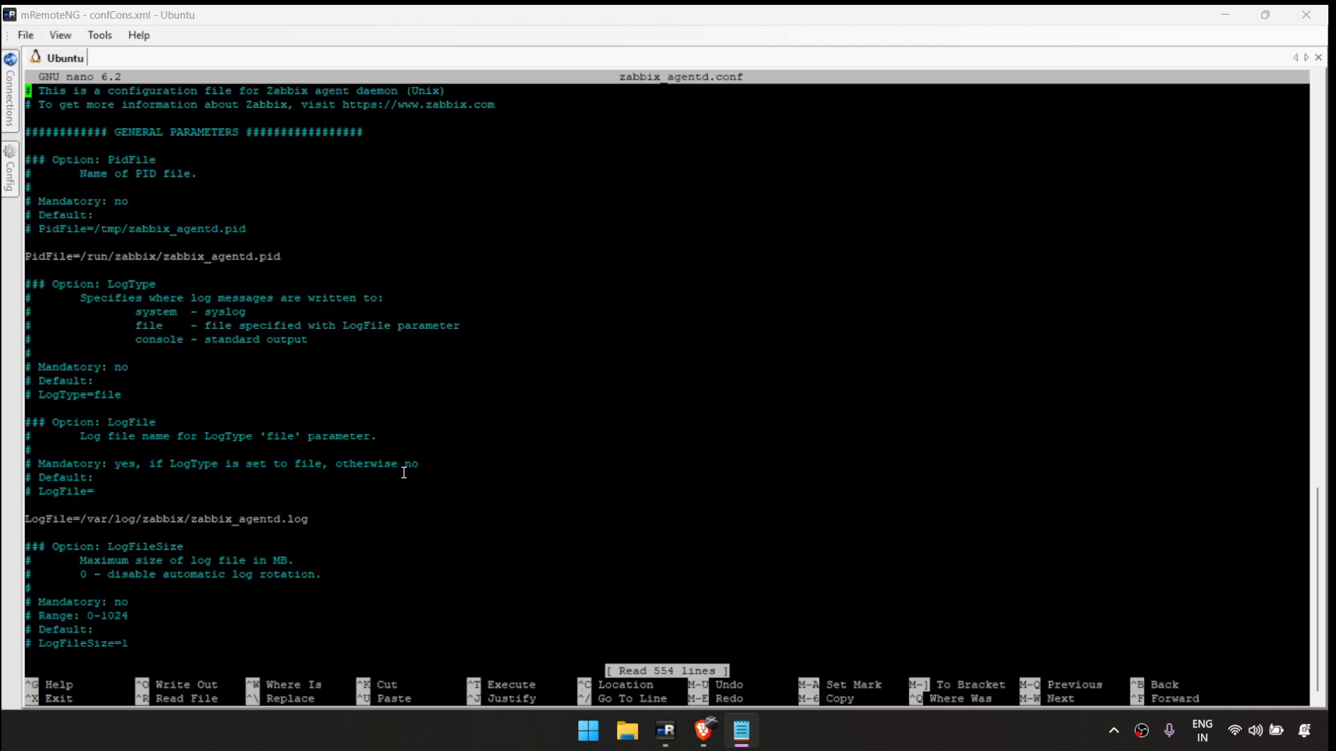
# - Set the uncommented Server parameter under the passive checks section to 10.20.1.5
pyautogui.press('Down')
pyautogui.press('Down')
pyautogui.press('Down')
pyautogui.press('Down')
pyautogui.press('Down')
pyautogui.press('Down')
pyautogui.press('Down')
pyautogui.press('Down')
pyautogui.press('Down')
pyautogui.press('Down')
pyautogui.press('Down')
pyautogui.press('Down')
pyautogui.press('Down')
pyautogui.press('Down')
pyautogui.press('Down')
pyautogui.press('Down')
pyautogui.press('Down')
pyautogui.press('Down')
pyautogui.press('Down')
pyautogui.press('Down')
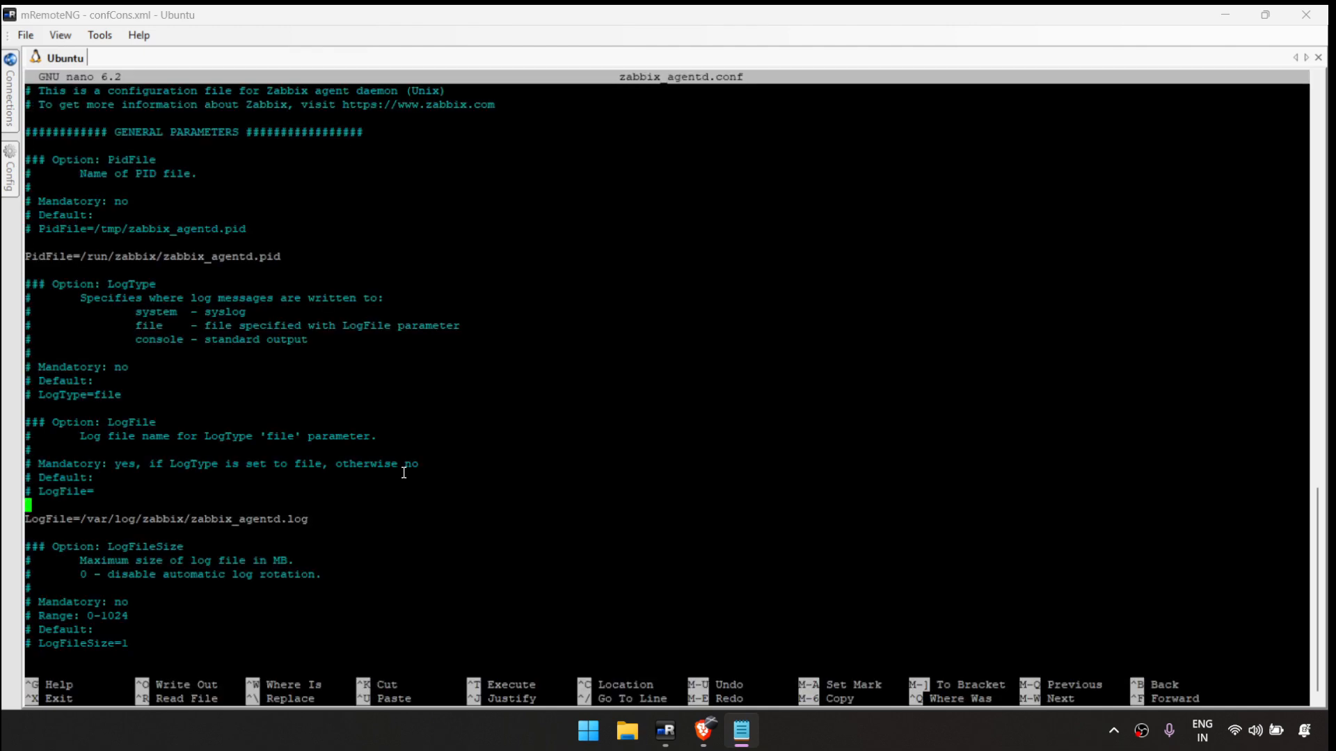
pyautogui.press('Down')
pyautogui.press('Down')
pyautogui.press('Down')
pyautogui.press('Down')
pyautogui.press('Down')
pyautogui.press('Down')
pyautogui.press('Down')
pyautogui.press('Down')
pyautogui.press('Down')
pyautogui.press('Down')
pyautogui.press('Down')
pyautogui.press('Down')
pyautogui.press('Down')
pyautogui.press('Down')
pyautogui.press('Down')
pyautogui.press('Down')
pyautogui.press('Down')
pyautogui.press('Down')
pyautogui.press('Down')
pyautogui.press('Down')
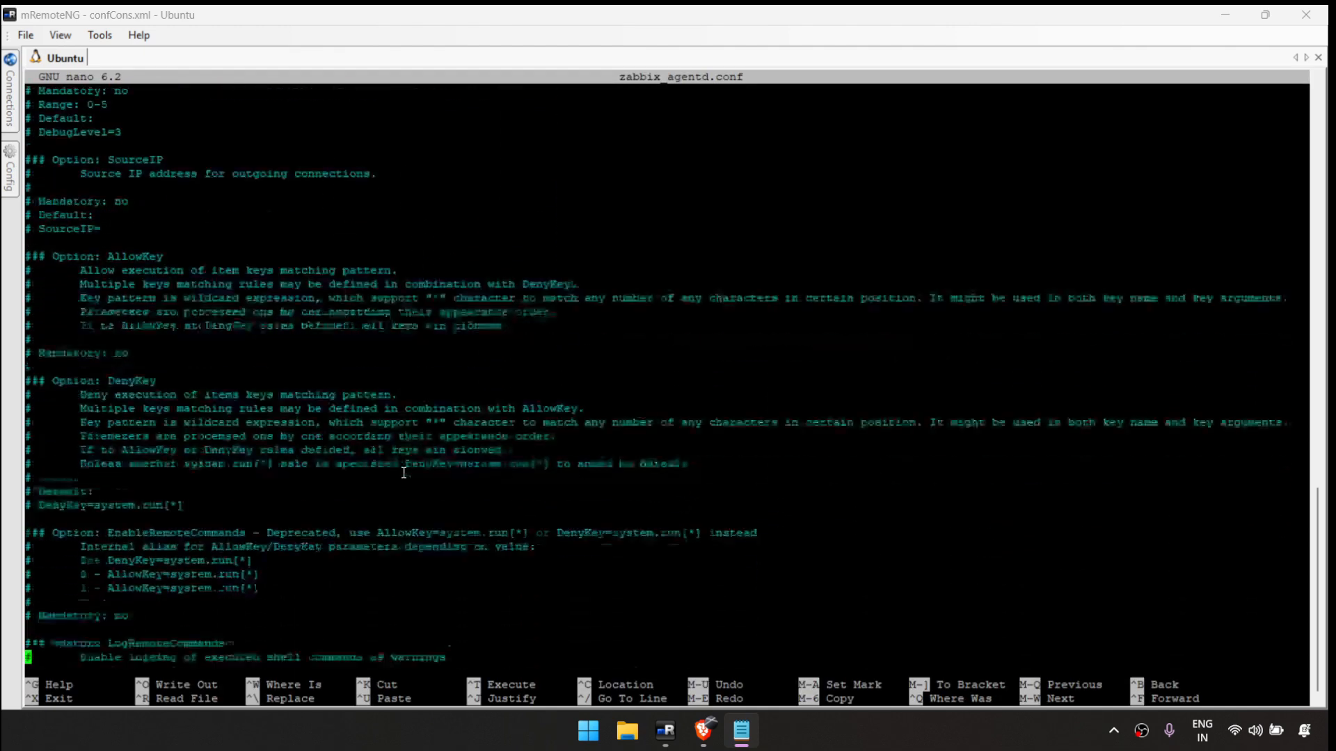
pyautogui.press('Down')
pyautogui.press('Down')
pyautogui.press('Down')
pyautogui.press('Down')
pyautogui.press('Down')
pyautogui.press('Down')
pyautogui.press('Down')
pyautogui.press('Down')
pyautogui.press('Down')
pyautogui.press('Down')
pyautogui.press('Down')
pyautogui.press('Down')
pyautogui.press('Down')
pyautogui.press('Down')
pyautogui.press('Down')
pyautogui.press('Down')
pyautogui.press('Down')
pyautogui.press('Down')
pyautogui.press('Down')
pyautogui.press('Down')
pyautogui.press('Up')
pyautogui.press('Up')
pyautogui.press('Up')
pyautogui.press('Up')
pyautogui.press('Up')
pyautogui.press('Up')
pyautogui.press('Up')
pyautogui.press('Up')
pyautogui.press('Up')
pyautogui.press('Up')
pyautogui.press('Up')
pyautogui.press('Up')
pyautogui.press('Up')
pyautogui.press('Up')
pyautogui.press('Up')
pyautogui.press('Up')
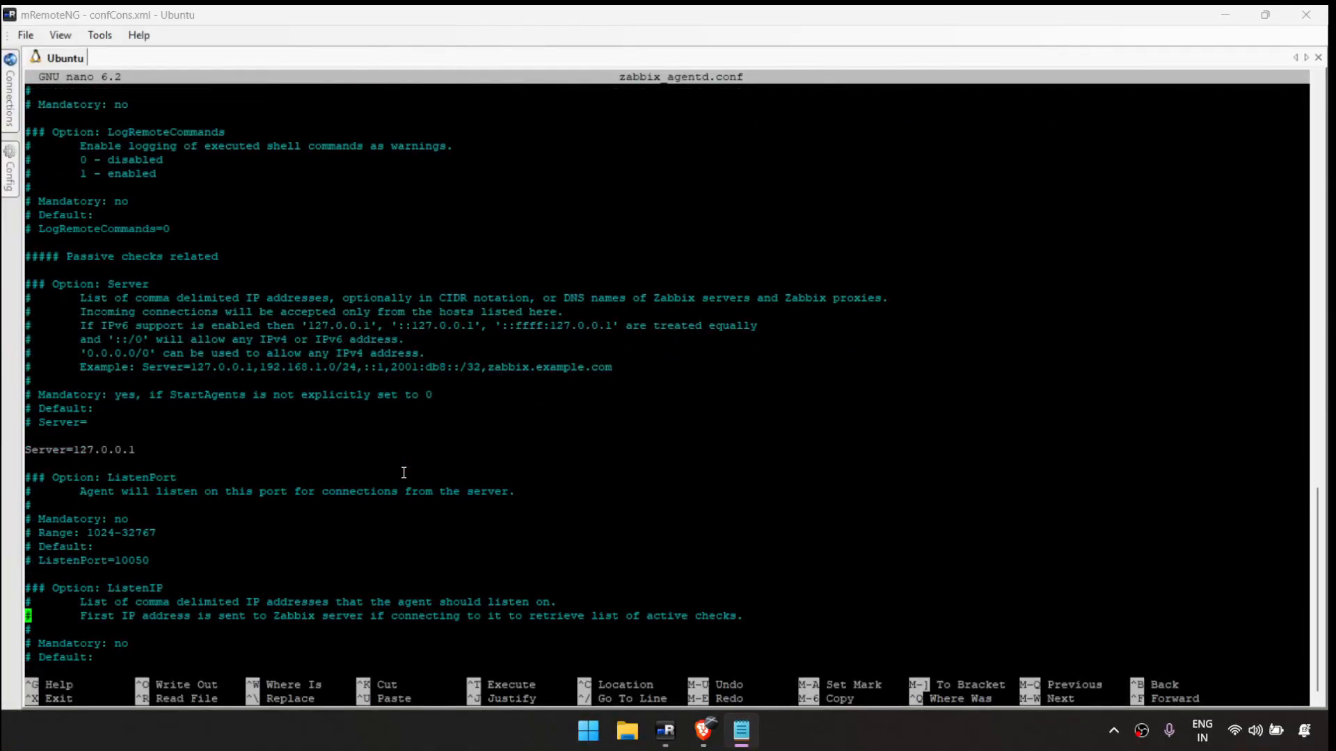
pyautogui.press('Down')
pyautogui.press('Right')
pyautogui.press('Right')
pyautogui.press('Right')
pyautogui.press('Right')
pyautogui.press('Right')
pyautogui.press('Right')
pyautogui.press('Right')
pyautogui.press('Right')
pyautogui.press('Right')
pyautogui.press('Right')
pyautogui.press('Right')
pyautogui.press('Right')
pyautogui.press('Right')
pyautogui.press('Right')
pyautogui.press('Delete')
pyautogui.press('Delete')
pyautogui.press('BackSpace')
pyautogui.press('BackSpace')
pyautogui.press('BackSpace')
pyautogui.press('BackSpace')
pyautogui.press('BackSpace')
pyautogui.press('BackSpace')
pyautogui.write('0.20.1.5')
# - Set the uncommented ServerActive parameter under the active checks section to 10.20.1.5
pyautogui.press('Down')
pyautogui.press('Down')
pyautogui.press('Down')
pyautogui.press('Down')
pyautogui.press('Down')
pyautogui.press('Down')
pyautogui.press('Down')
pyautogui.press('Down')
pyautogui.press('Down')
pyautogui.press('Down')
pyautogui.press('Down')
pyautogui.press('Down')
pyautogui.press('Down')
pyautogui.press('Down')
pyautogui.press('Down')
pyautogui.press('Down')
pyautogui.press('Down')
pyautogui.press('Down')
pyautogui.press('Down')
pyautogui.press('Down')
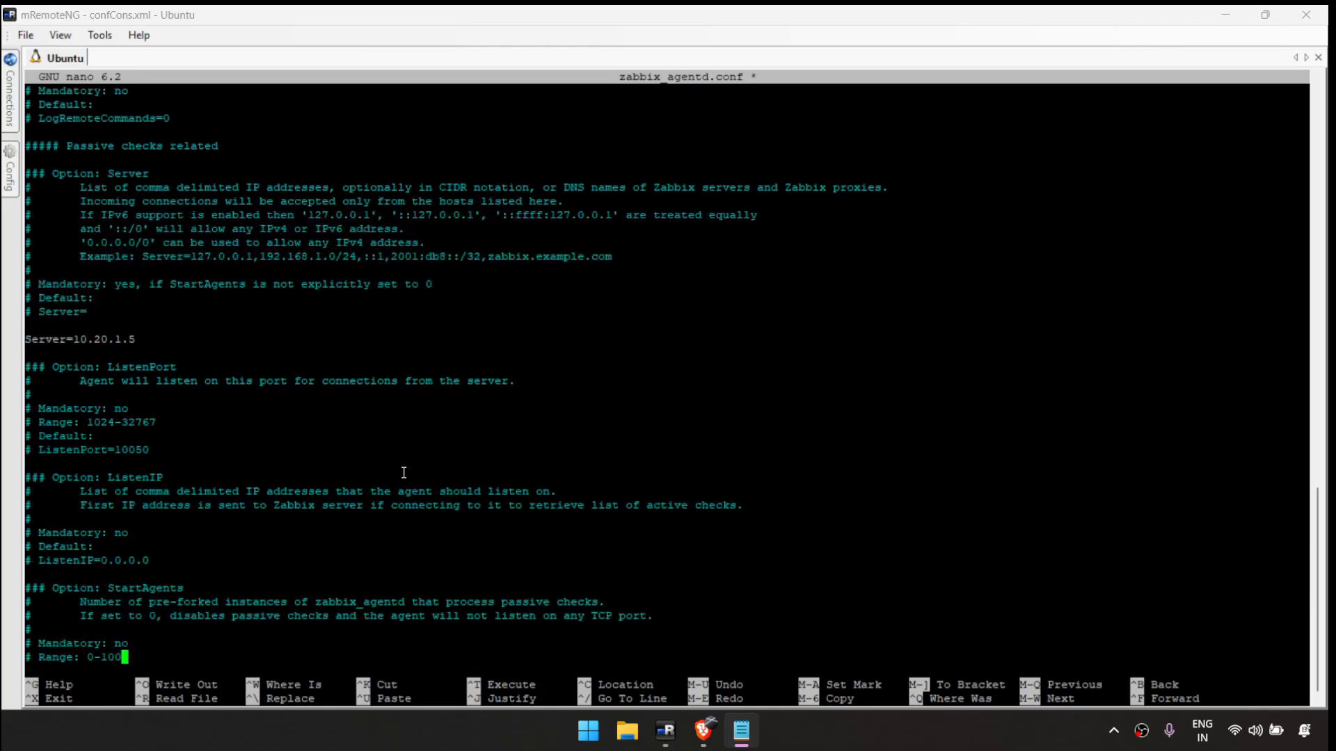
pyautogui.press('Down')
pyautogui.press('Down')
pyautogui.press('Down')
pyautogui.press('Down')
pyautogui.press('Down')
pyautogui.press('Down')
pyautogui.press('Down')
pyautogui.press('Down')
pyautogui.press('Down')
pyautogui.press('Down')
pyautogui.press('Down')
pyautogui.press('Down')
pyautogui.press('Down')
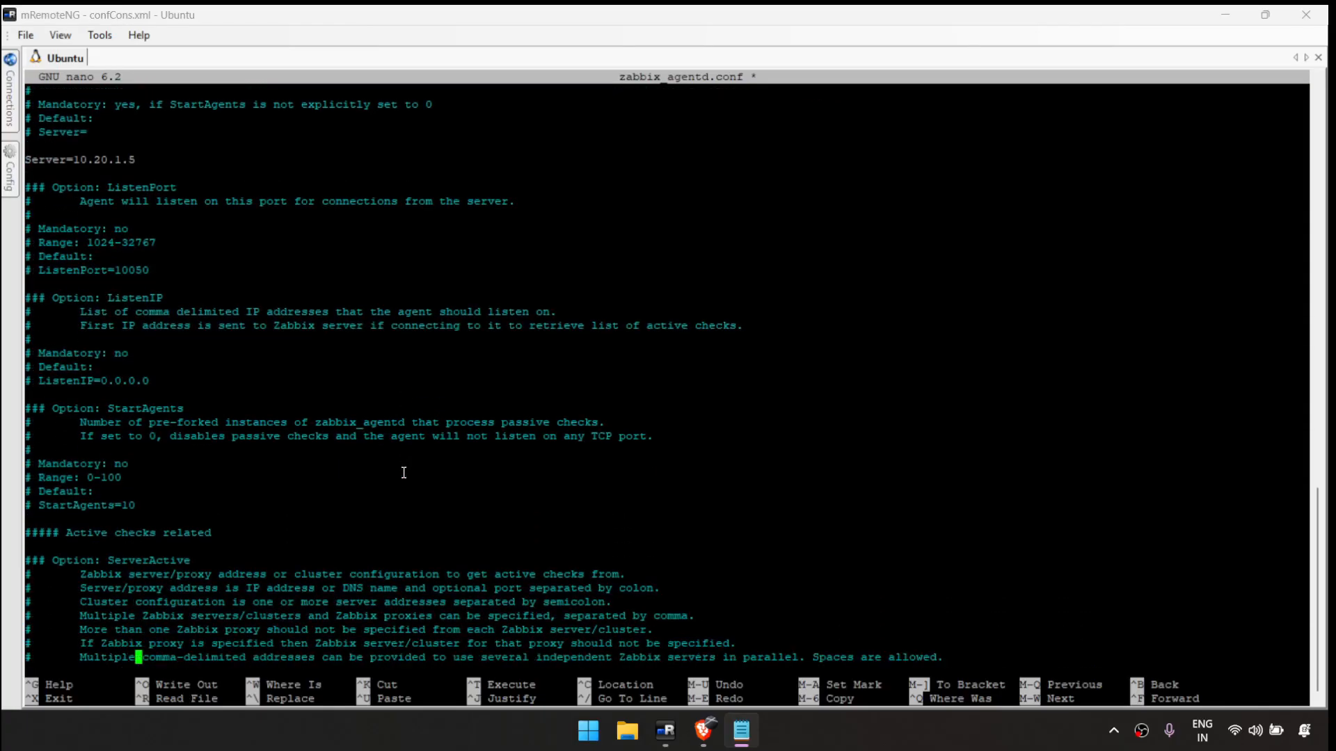
pyautogui.press('Down')
pyautogui.press('Down')
pyautogui.press('Down')
pyautogui.press('Down')
pyautogui.press('Down')
pyautogui.press('Down')
pyautogui.press('Down')
pyautogui.press('Down')
pyautogui.press('Up')
pyautogui.press('Up')
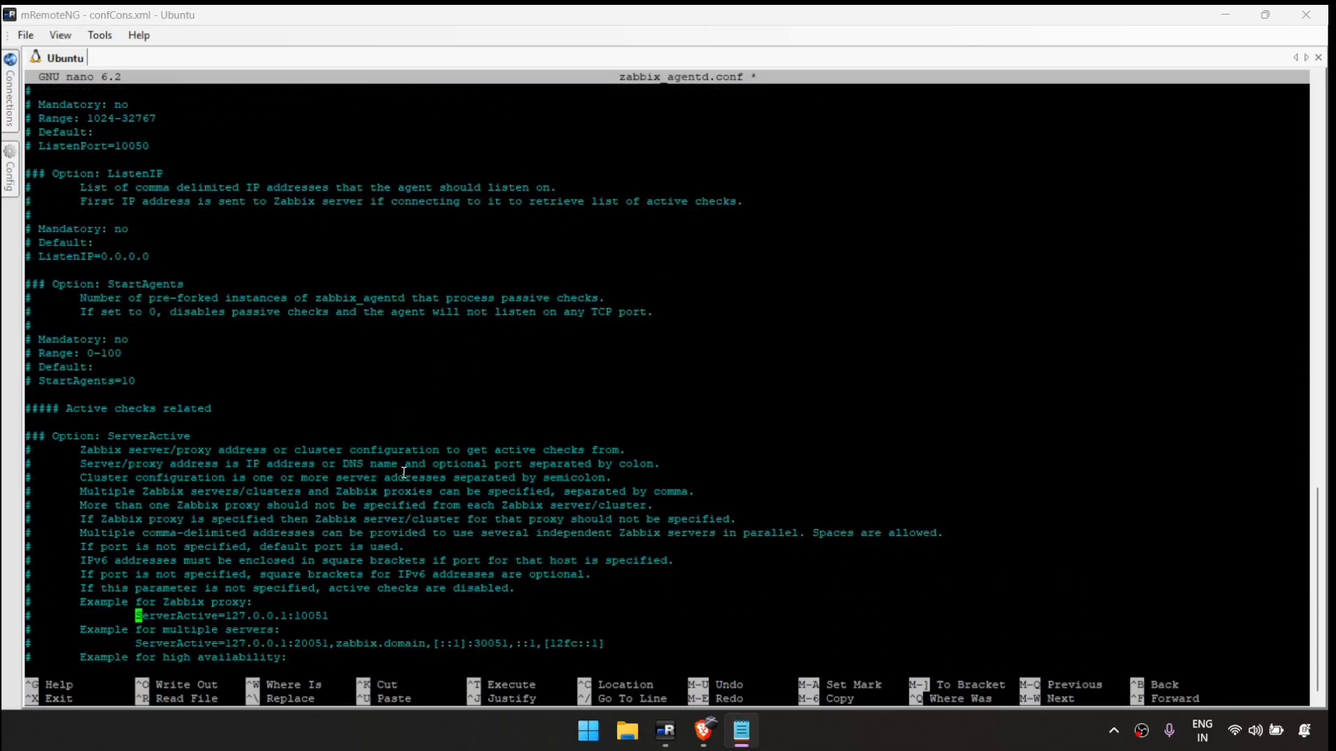
pyautogui.press('Down')
pyautogui.press('Down')
pyautogui.press('Down')
pyautogui.press('Down')
pyautogui.press('Down')
pyautogui.press('Down')
pyautogui.press('Down')
pyautogui.press('Down')
pyautogui.press('Down')
pyautogui.press('Down')
pyautogui.press('Down')
pyautogui.press('Down')
pyautogui.press('Down')
pyautogui.press('Down')
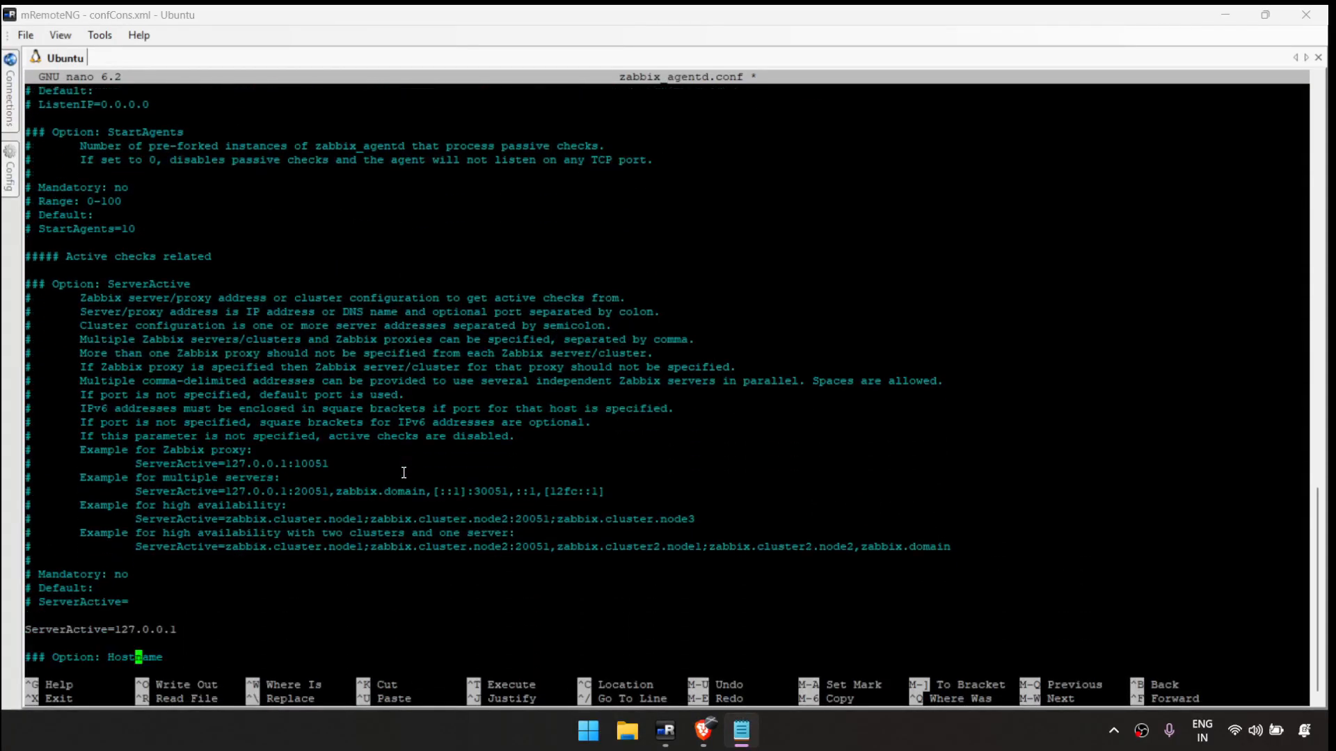
pyautogui.press('Up')
pyautogui.press('Up')
pyautogui.press('Right')
pyautogui.press('Right')
pyautogui.press('Right')
pyautogui.press('Right')
pyautogui.press('Right')
pyautogui.press('Right')
pyautogui.press('BackSpace')
pyautogui.press('BackSpace')
pyautogui.press('BackSpace')
pyautogui.press('BackSpace')
pyautogui.press('BackSpace')
pyautogui.press('BackSpace')
pyautogui.press('BackSpace')
pyautogui.press('BackSpace')
pyautogui.write('0.20.1.5')
# - Set the uncommented Hostname parameter below the ServerActive setting to VM1001 in place of the default name
pyautogui.press('Down')
pyautogui.press('Down')
pyautogui.press('Down')
pyautogui.press('Down')
pyautogui.press('Down')
pyautogui.press('Down')
pyautogui.press('Down')
pyautogui.press('Down')
pyautogui.press('Down')
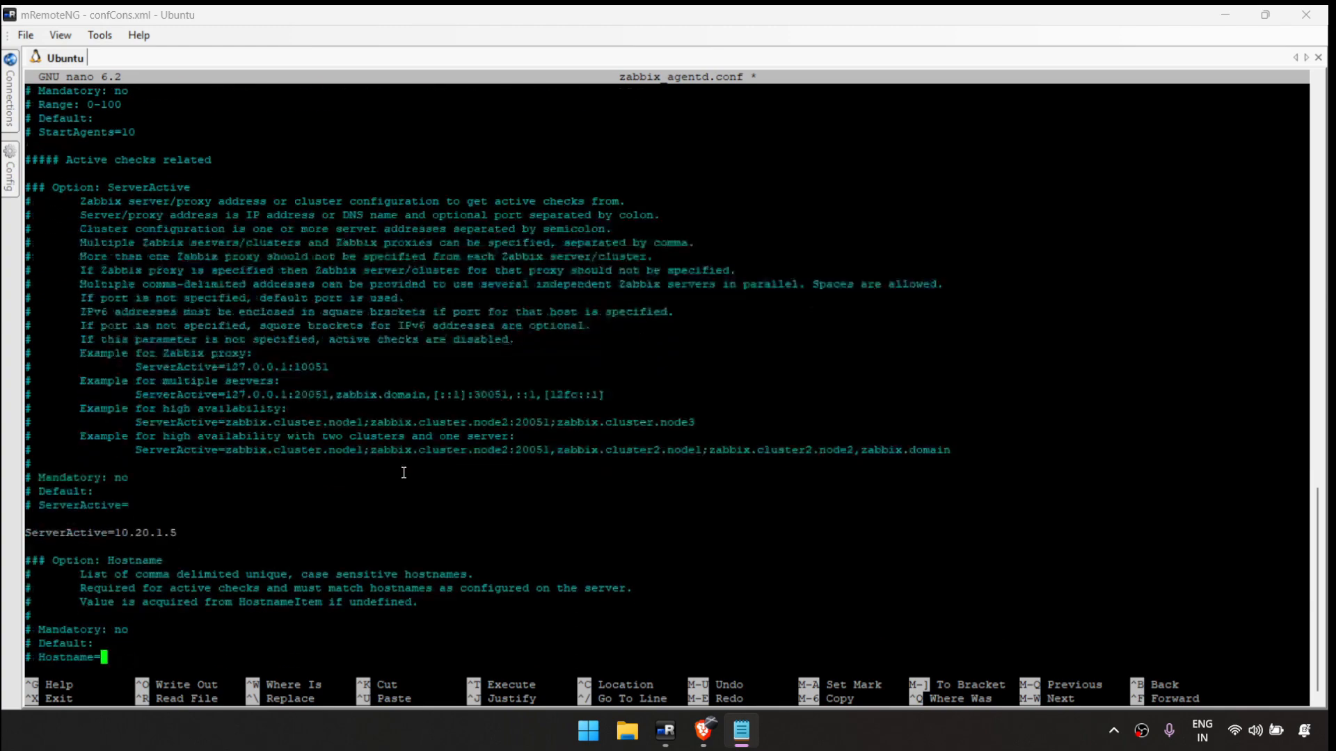
pyautogui.press('Down')
pyautogui.press('Down')
pyautogui.press('Down')
pyautogui.press('Down')
pyautogui.press('Down')
pyautogui.press('Down')
pyautogui.press('Down')
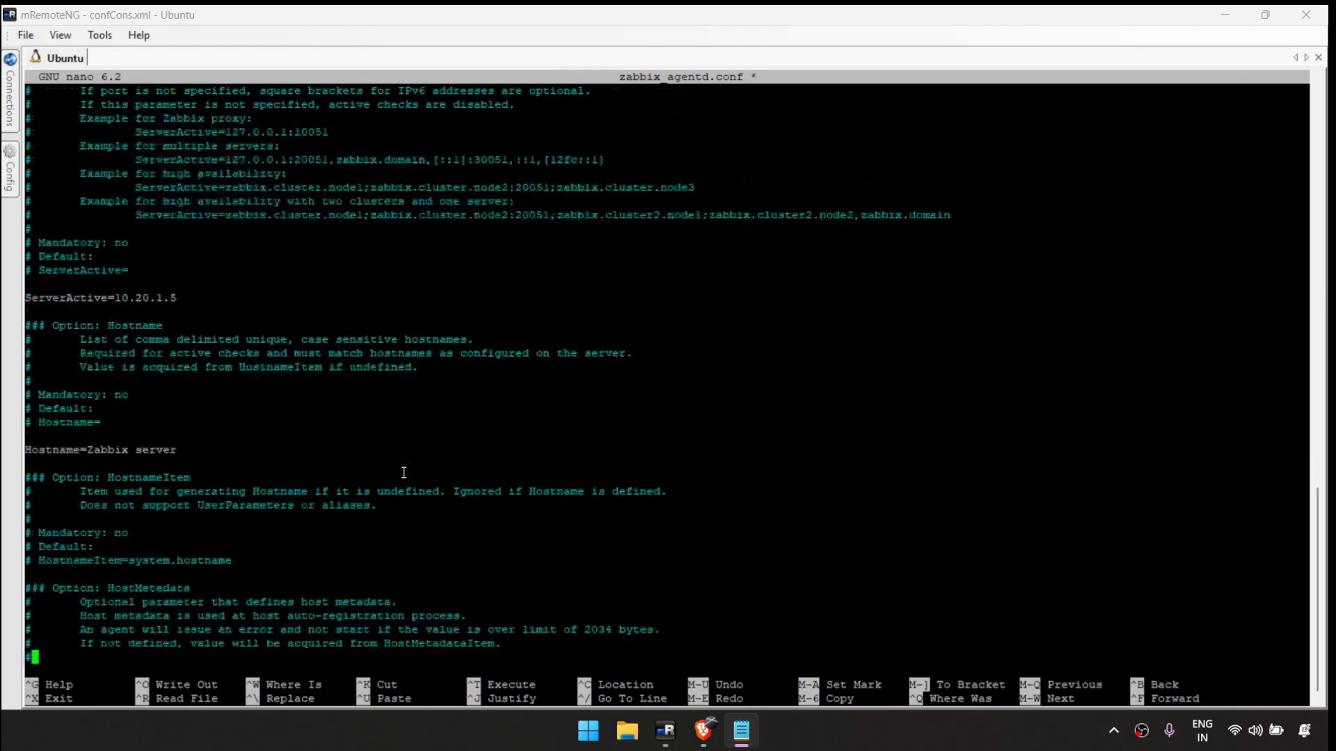
pyautogui.press('Up')
pyautogui.press('Up')
pyautogui.press('Up')
pyautogui.press('Up')
pyautogui.press('BackSpace')
pyautogui.press('BackSpace')
pyautogui.press('BackSpace')
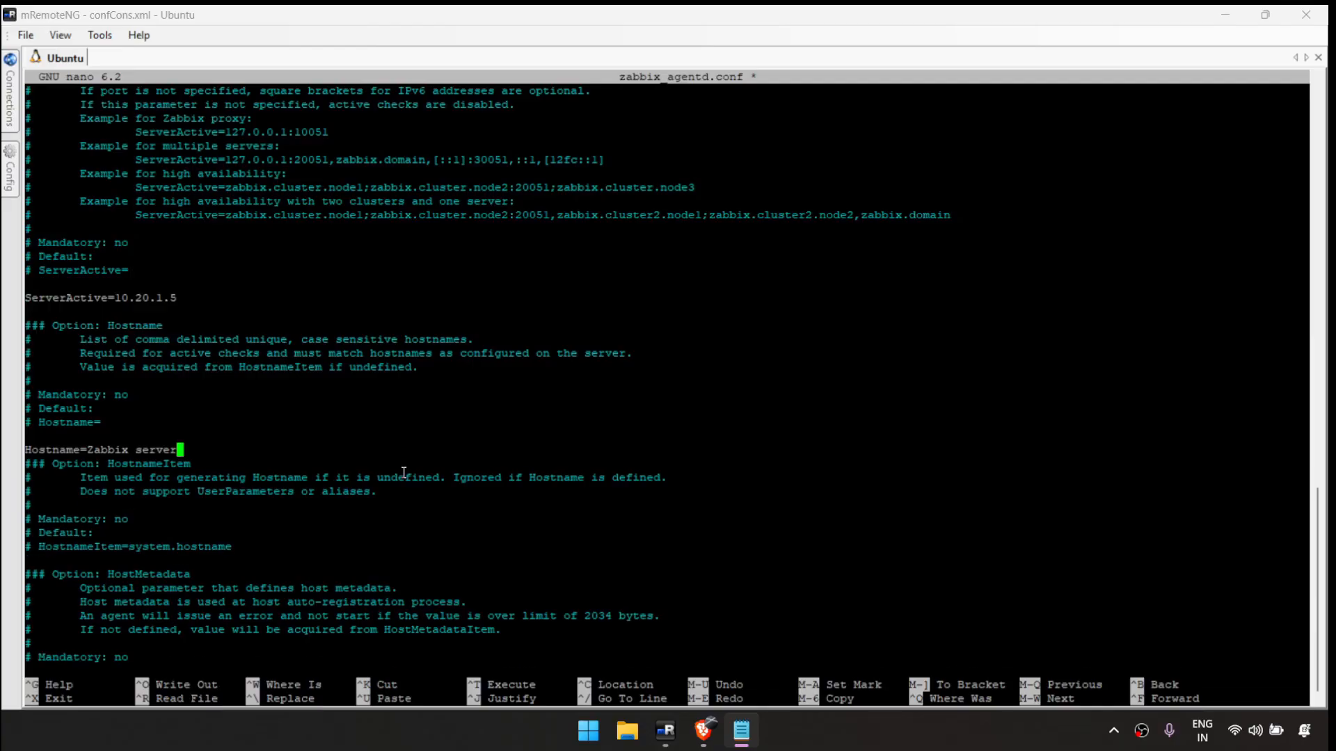
pyautogui.press('BackSpace')
pyautogui.press('BackSpace')
pyautogui.press('BackSpace')
pyautogui.press('BackSpace')
pyautogui.press('BackSpace')
pyautogui.press('BackSpace')
pyautogui.press('BackSpace')
pyautogui.press('BackSpace')
pyautogui.press('BackSpace')
pyautogui.press('BackSpace')
pyautogui.press('BackSpace')
pyautogui.press('Return')
pyautogui.press('Up')
pyautogui.press('Right')
pyautogui.press('Right')
pyautogui.press('Right')
pyautogui.press('Right')
pyautogui.press('Right')
pyautogui.press('Right')
pyautogui.press('Right')
pyautogui.press('Right')
pyautogui.press('Right')
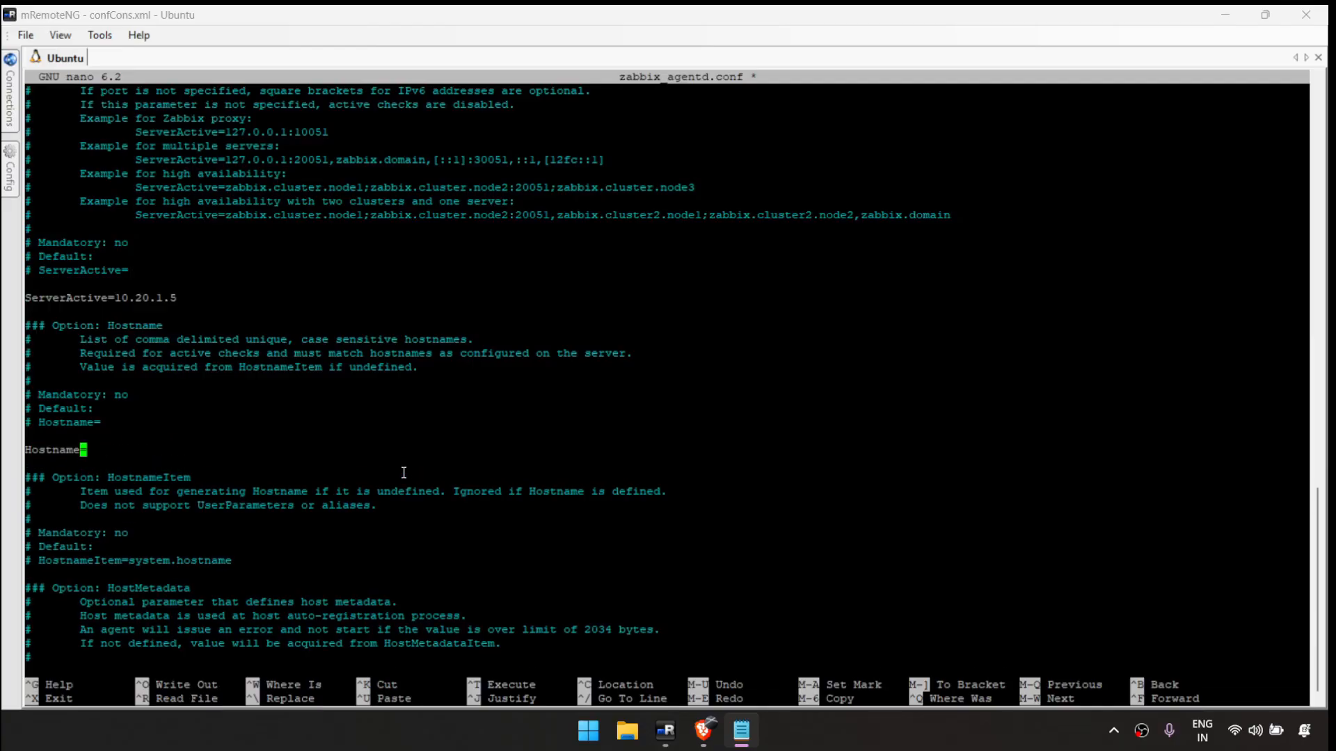
pyautogui.write('VM1001')
pyautogui.press('Left')
pyautogui.press('Left')
pyautogui.press('Left')
pyautogui.press('Left')
pyautogui.press('Left')
pyautogui.press('Left')
pyautogui.press('Right')
# - Uncomment the HostMetadata parameter and set its value to Linux Server
pyautogui.press('Down')
pyautogui.press('Down')
pyautogui.press('Down')
pyautogui.press('Down')
pyautogui.press('Down')
pyautogui.press('Down')
pyautogui.press('Down')
pyautogui.press('Down')
pyautogui.press('Down')
pyautogui.press('Down')
pyautogui.press('Down')
pyautogui.press('Down')
pyautogui.press('Down')
pyautogui.press('Down')
pyautogui.press('Down')
pyautogui.press('Down')
pyautogui.press('Down')
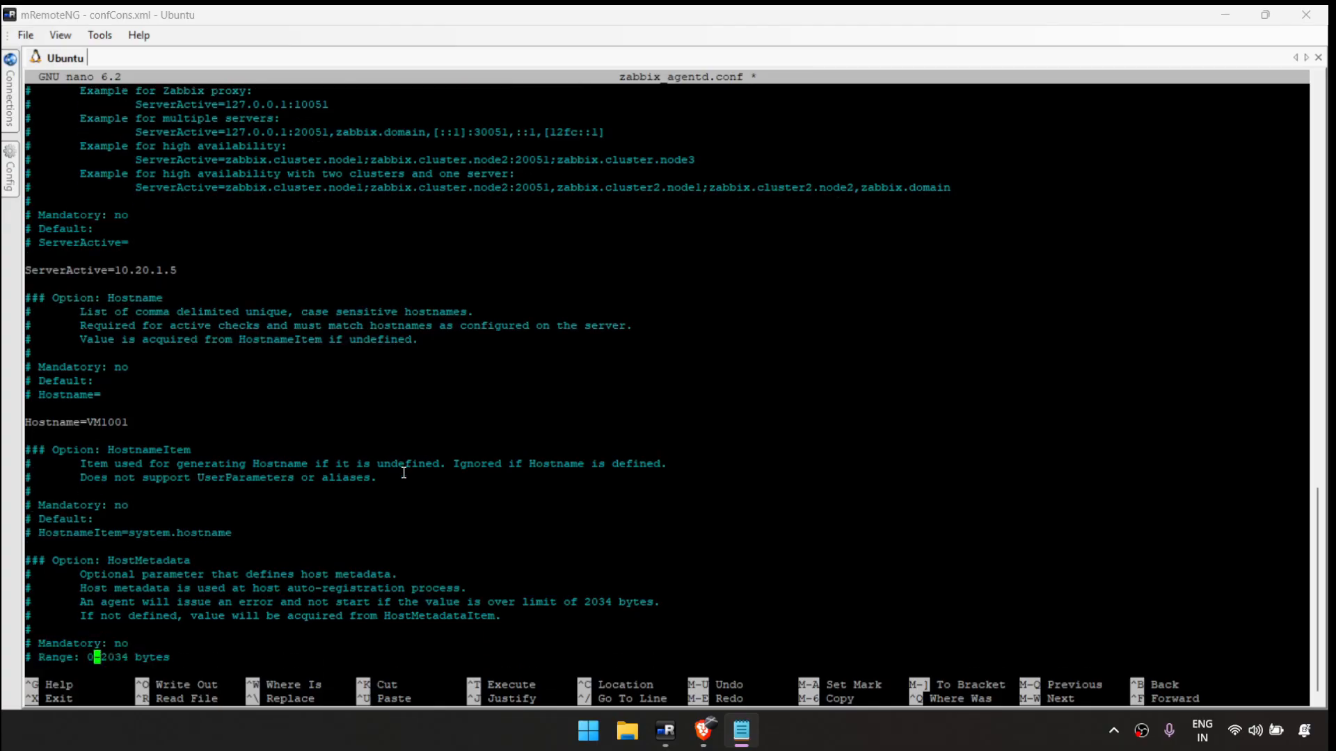
pyautogui.press('Down')
pyautogui.press('Down')
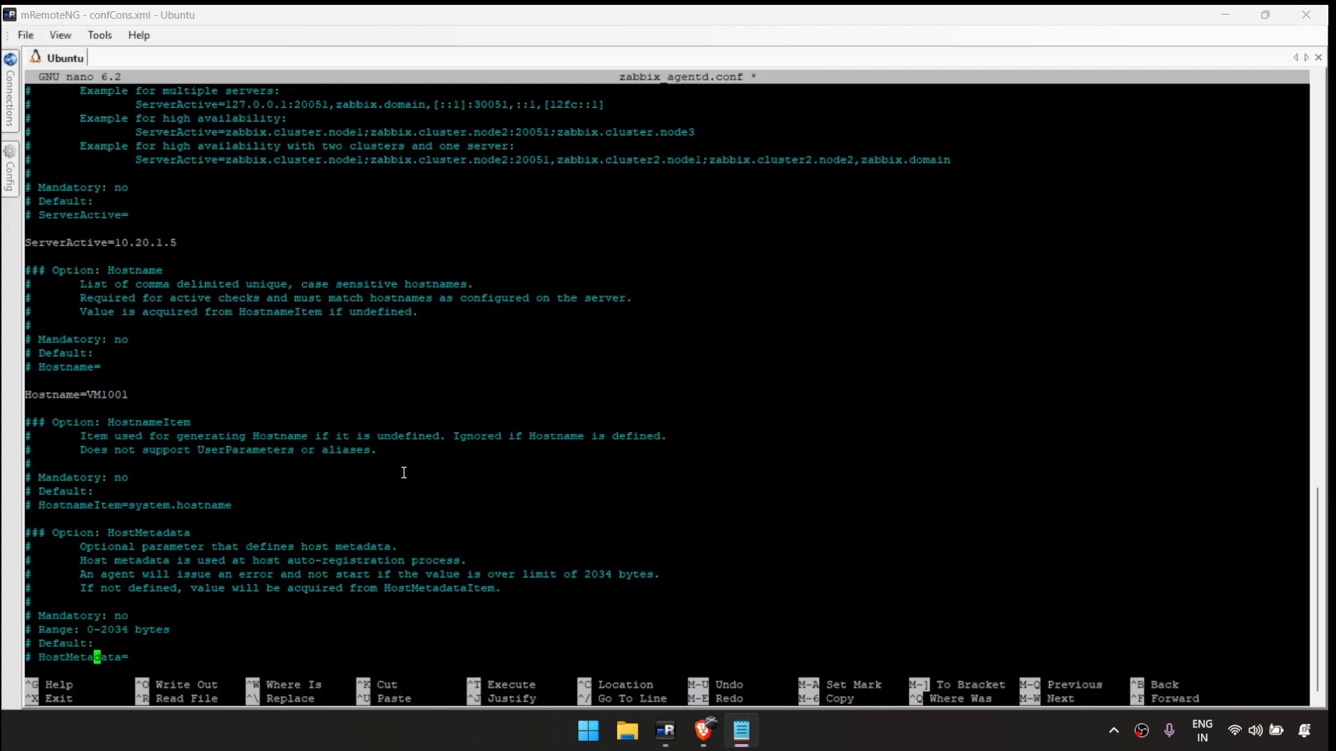
pyautogui.press('Down')
pyautogui.press('Down')
pyautogui.press('Down')
pyautogui.press('Down')
pyautogui.press('Down')
pyautogui.press('Up')
pyautogui.press('Up')
pyautogui.press('Up')
pyautogui.press('Up')
pyautogui.press('Up')
pyautogui.press('Up')
pyautogui.press('Up')
pyautogui.press('Up')
pyautogui.press('Up')
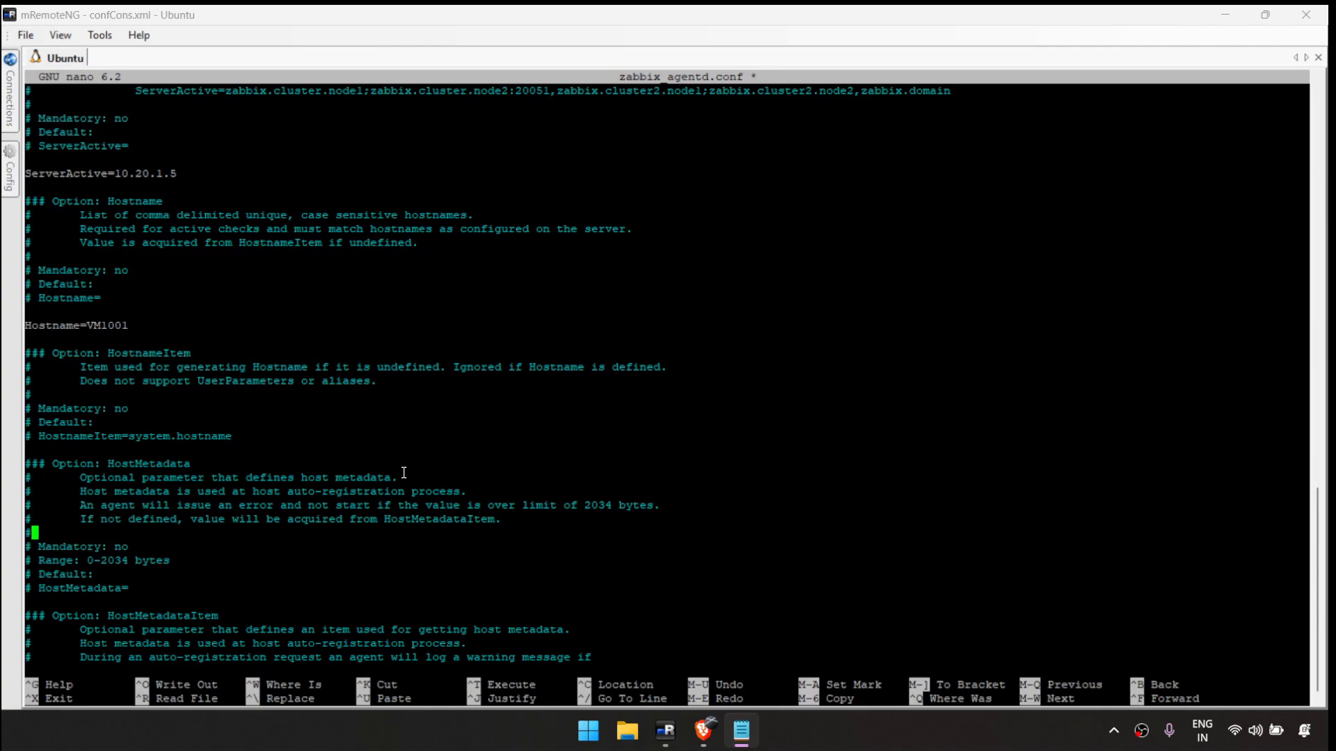
pyautogui.press('Down')
pyautogui.press('Down')
pyautogui.press('Down')
pyautogui.press('Down')
pyautogui.press('Left')
pyautogui.press('Left')
pyautogui.press('Left')
pyautogui.press('Left')
pyautogui.press('Left')
pyautogui.press('Left')
pyautogui.press('Left')
pyautogui.press('Left')
pyautogui.press('BackSpace')
pyautogui.press('BackSpace')
pyautogui.press('Right')
pyautogui.press('Right')
pyautogui.press('Right')
pyautogui.press('Right')
pyautogui.press('Right')
pyautogui.press('Right')
pyautogui.press('Right')
pyautogui.press('Right')
pyautogui.press('Right')
pyautogui.press('Right')
pyautogui.press('Right')
pyautogui.press('Right')
pyautogui.press('Right')
pyautogui.write('Linux Server')
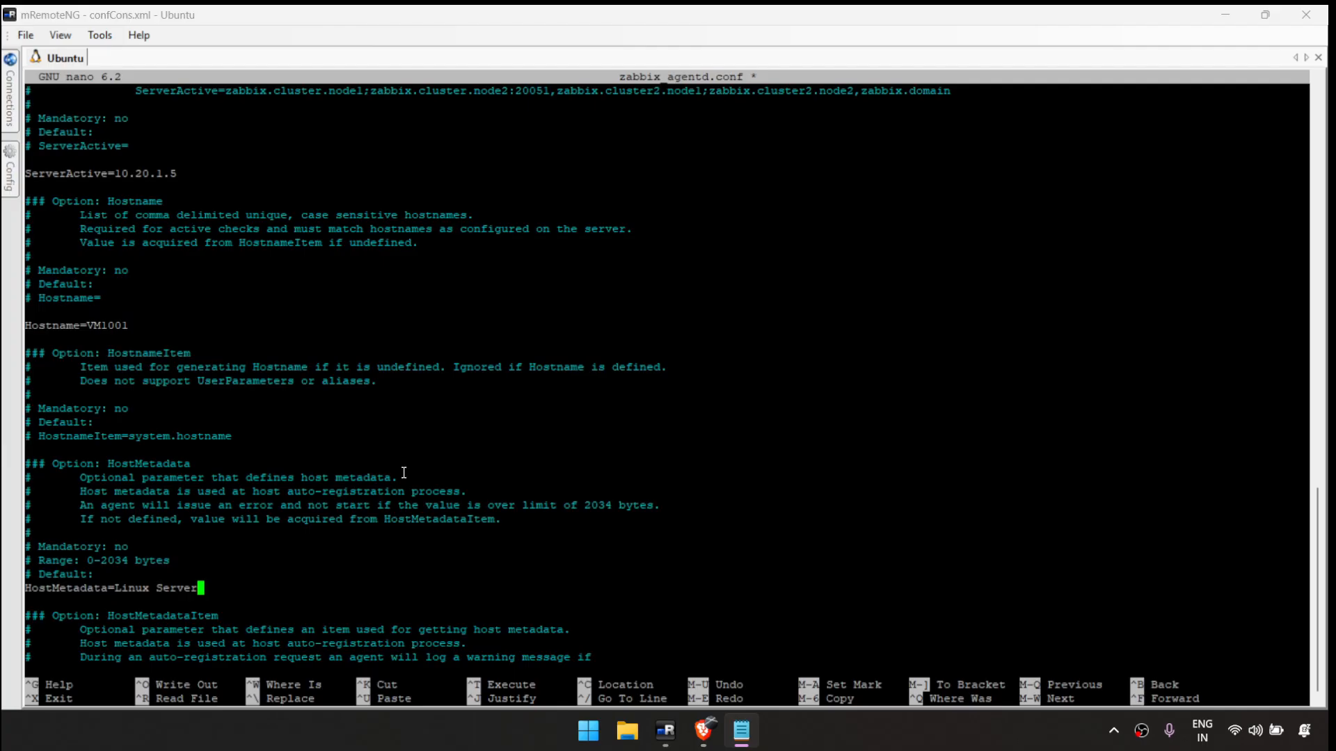
# - Save the configuration under its existing file name zabbix_agentd.conf and exit nano
pyautogui.hotkey('ctrl', 'o')
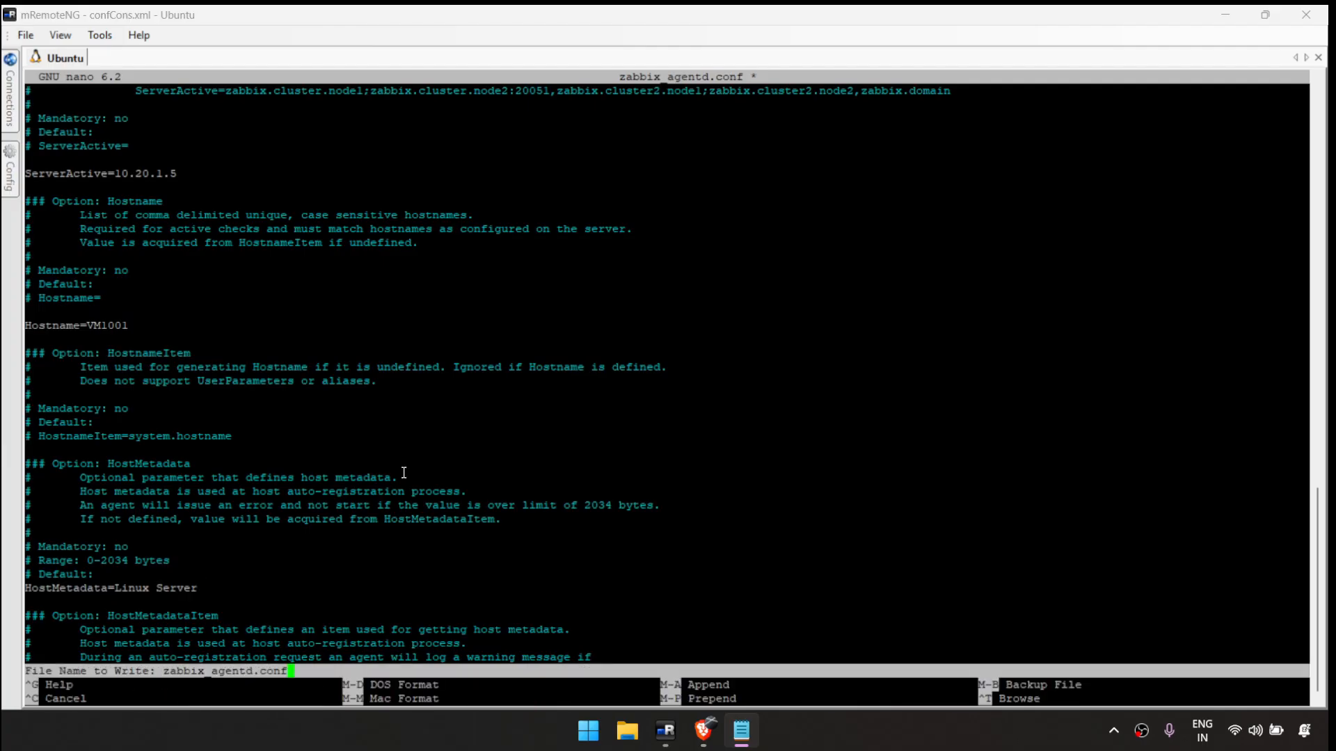
pyautogui.press('Return')
pyautogui.hotkey('ctrl', 'x')
pyautogui.press('Return')
pyautogui.press('Return')
# - Restart the agent with the command systemctl restart zabbix-agent.service
pyautogui.write('sys')
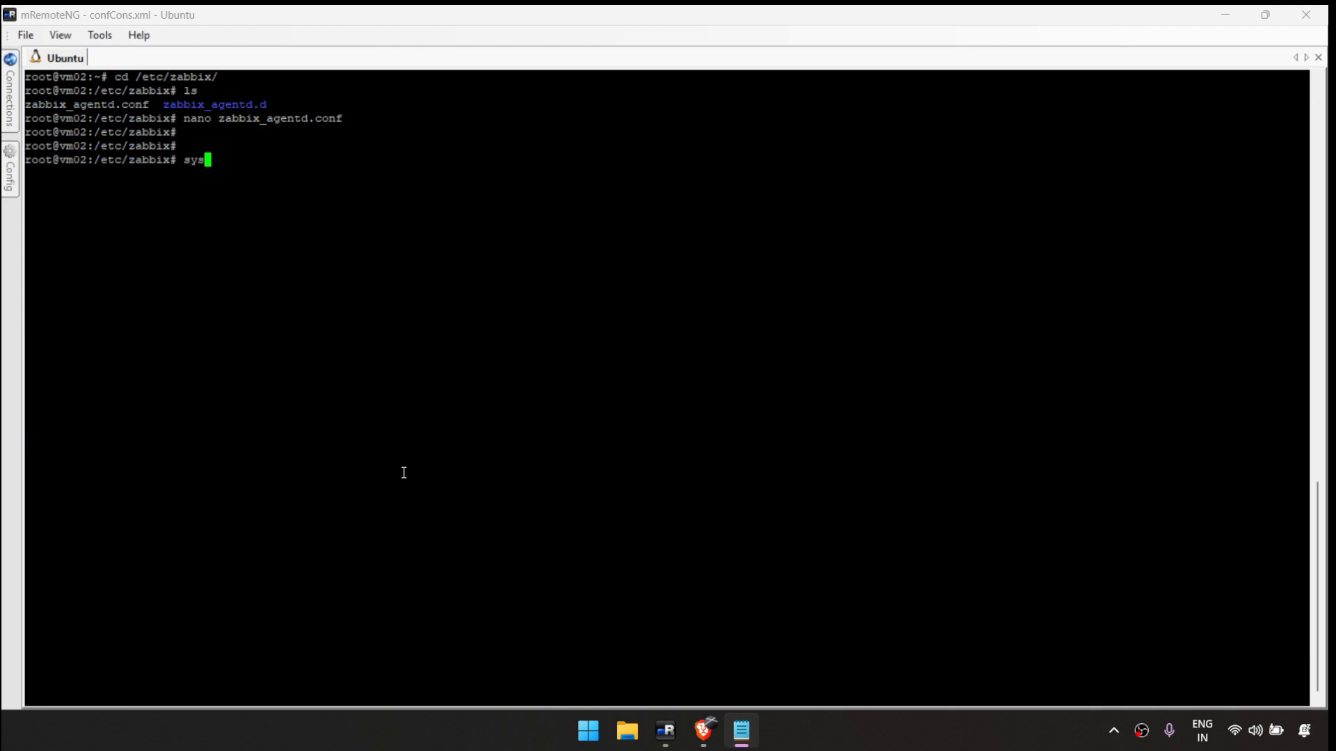
pyautogui.write('temctl restart zabb')
pyautogui.press('Tab')
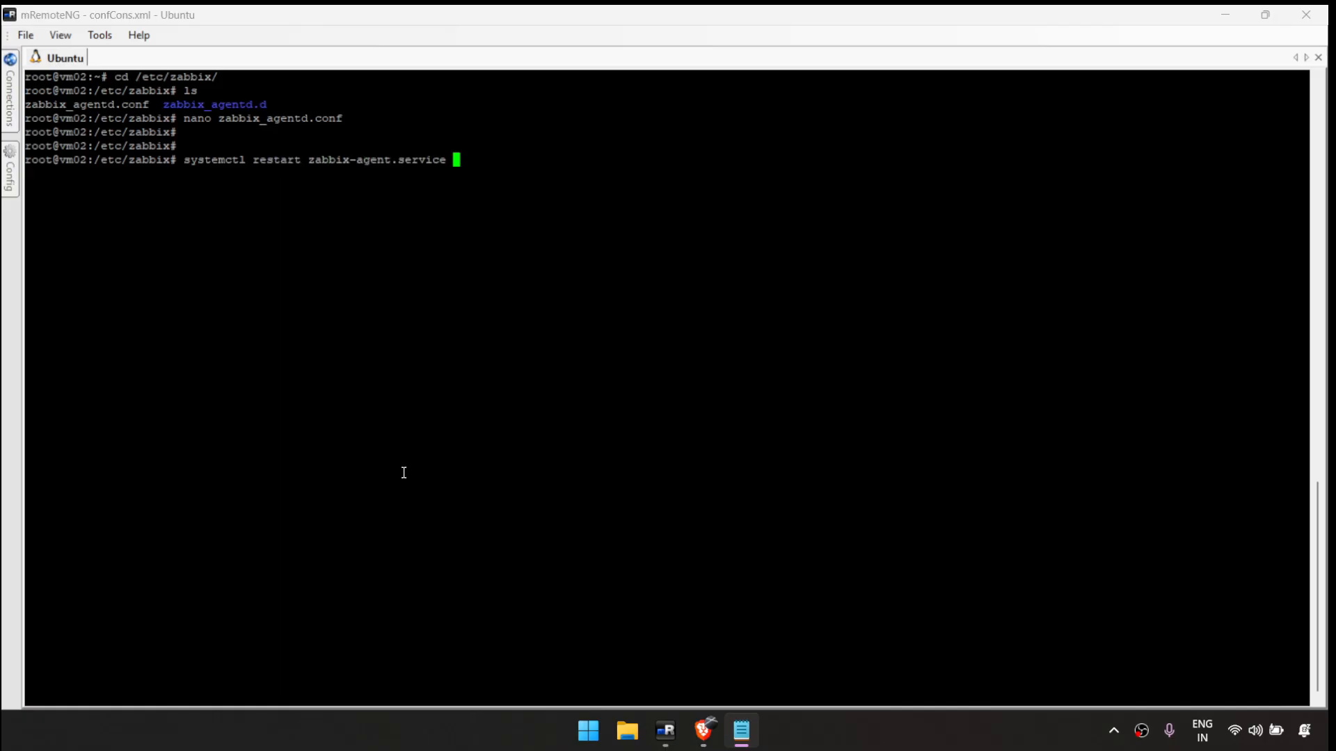
pyautogui.press('Return')
# - Check the agent service by running systemctl status zabbix-agent.service and examine its output
pyautogui.press('Up')
pyautogui.press('Left')
pyautogui.press('Left')
pyautogui.press('Left')
pyautogui.press('Left')
pyautogui.press('Left')
pyautogui.press('Left')
pyautogui.press('Left')
pyautogui.press('Left')
pyautogui.press('Left')
pyautogui.press('Left')
pyautogui.press('Left')
pyautogui.press('Left')
pyautogui.press('Left')
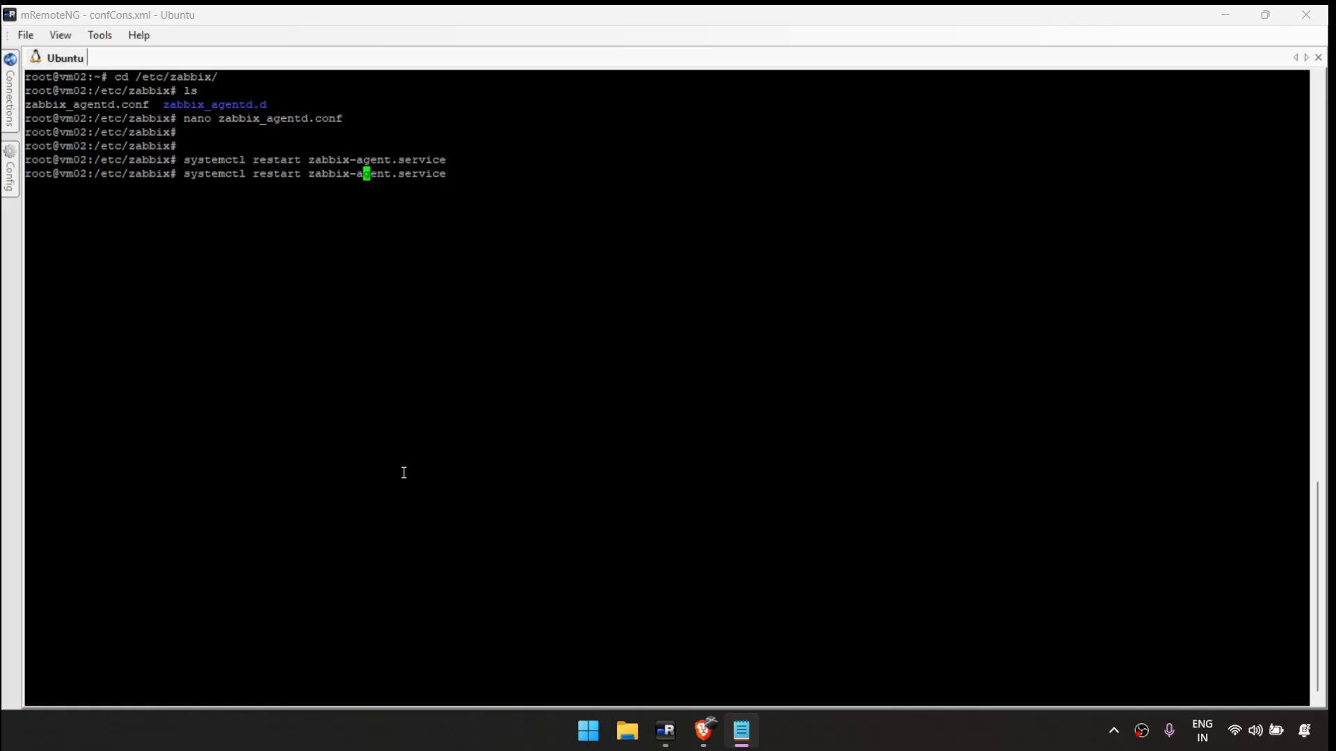
pyautogui.press('Left')
pyautogui.press('Left')
pyautogui.press('Left')
pyautogui.press('Left')
pyautogui.press('Left')
pyautogui.press('Left')
pyautogui.press('Left')
pyautogui.press('Left')
pyautogui.press('Left')
pyautogui.press('BackSpace')
pyautogui.press('BackSpace')
pyautogui.press('BackSpace')
pyautogui.press('BackSpace')
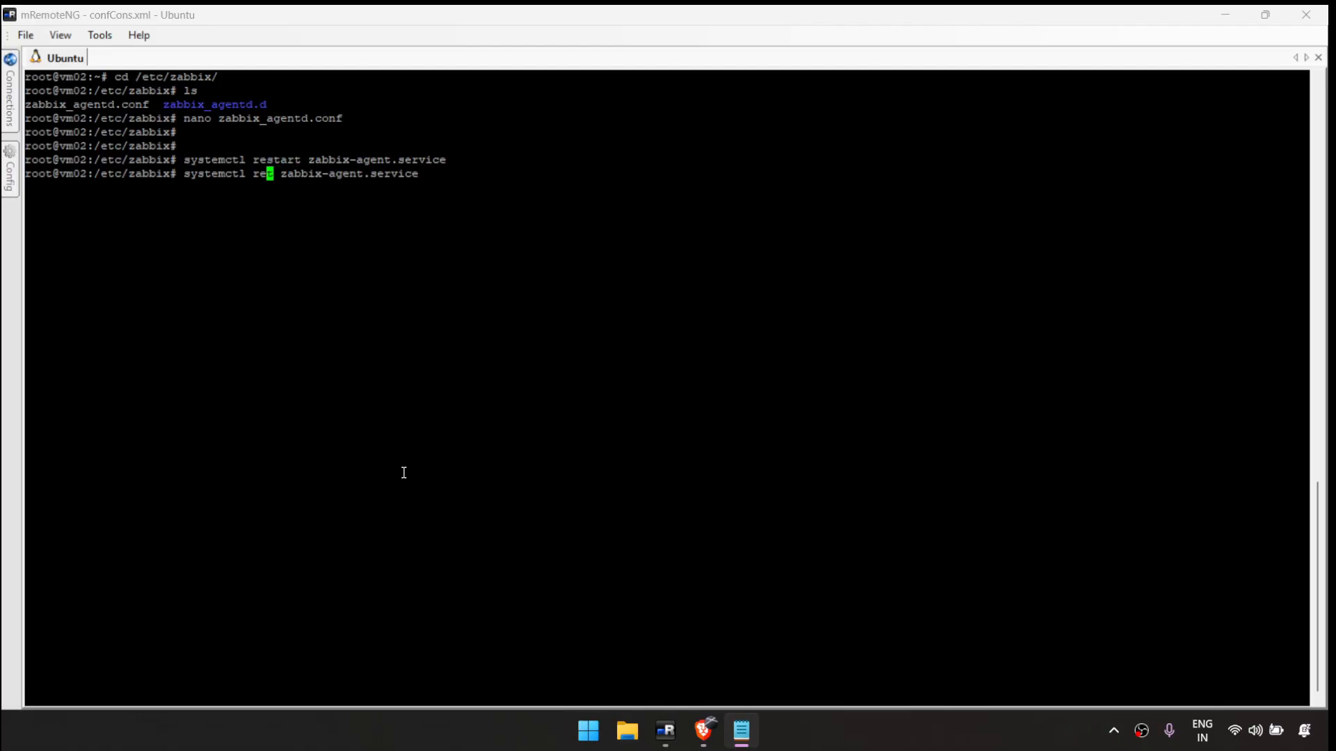
pyautogui.press('BackSpace')
pyautogui.press('BackSpace')
pyautogui.press('Right')
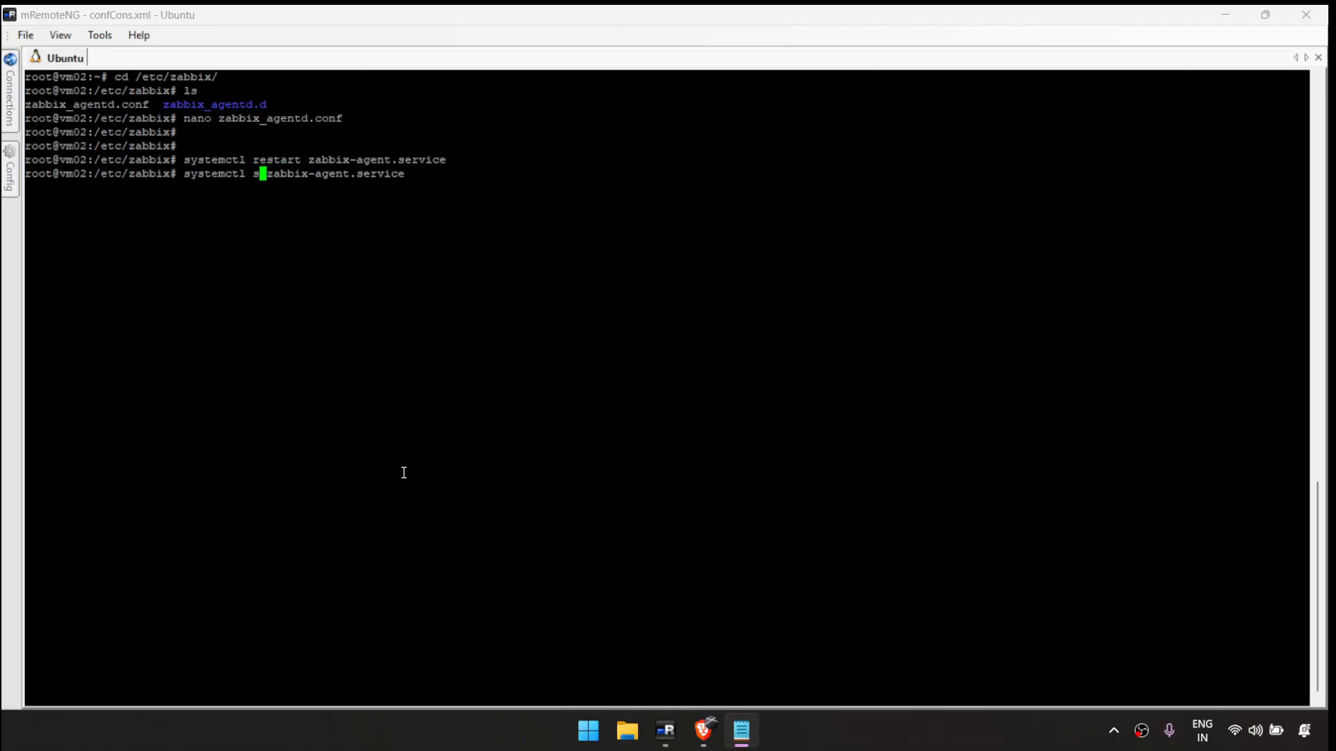
pyautogui.write('tatus')
pyautogui.press('Return')
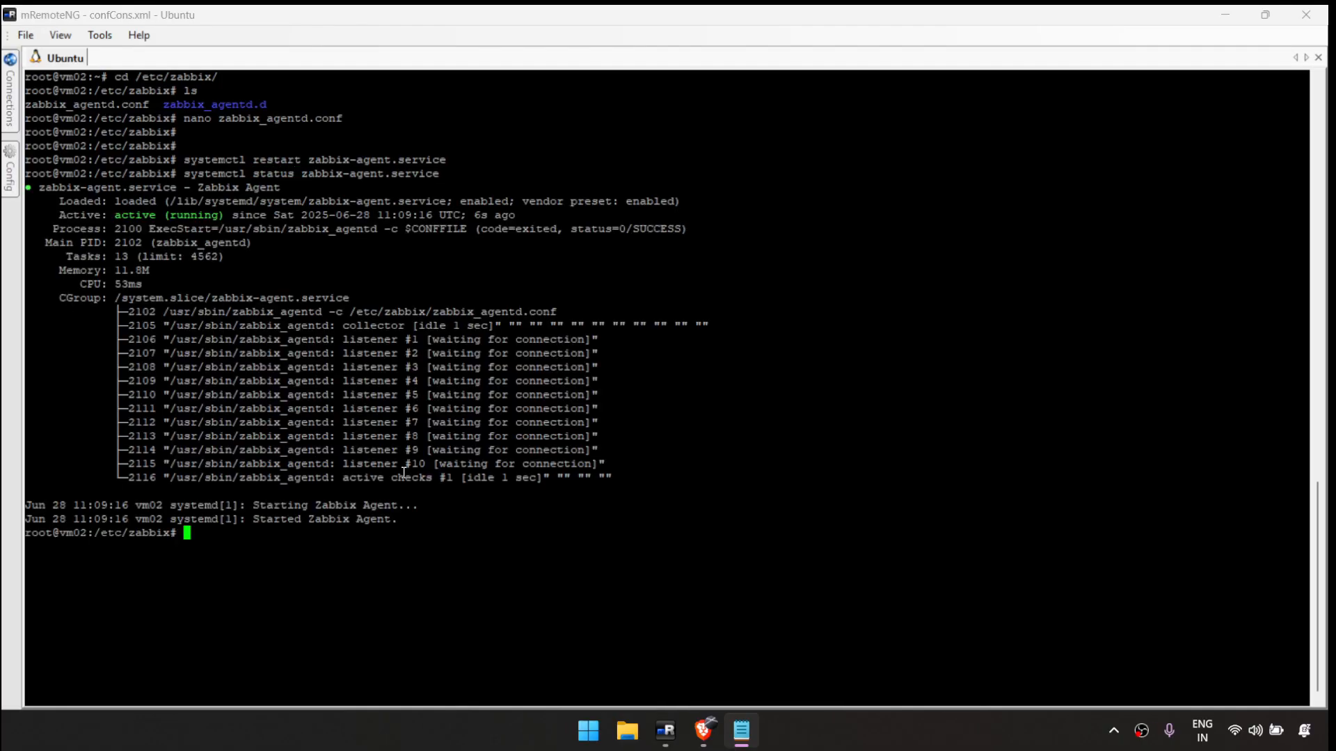
pyautogui.moveTo(112, 205); pyautogui.dragTo(465, 426)
pyautogui.click(465, 425)
# - Switch to the Zabbix web interface in the browser, show the Hosts list under Data collection and reload it
pyautogui.click(704, 727)
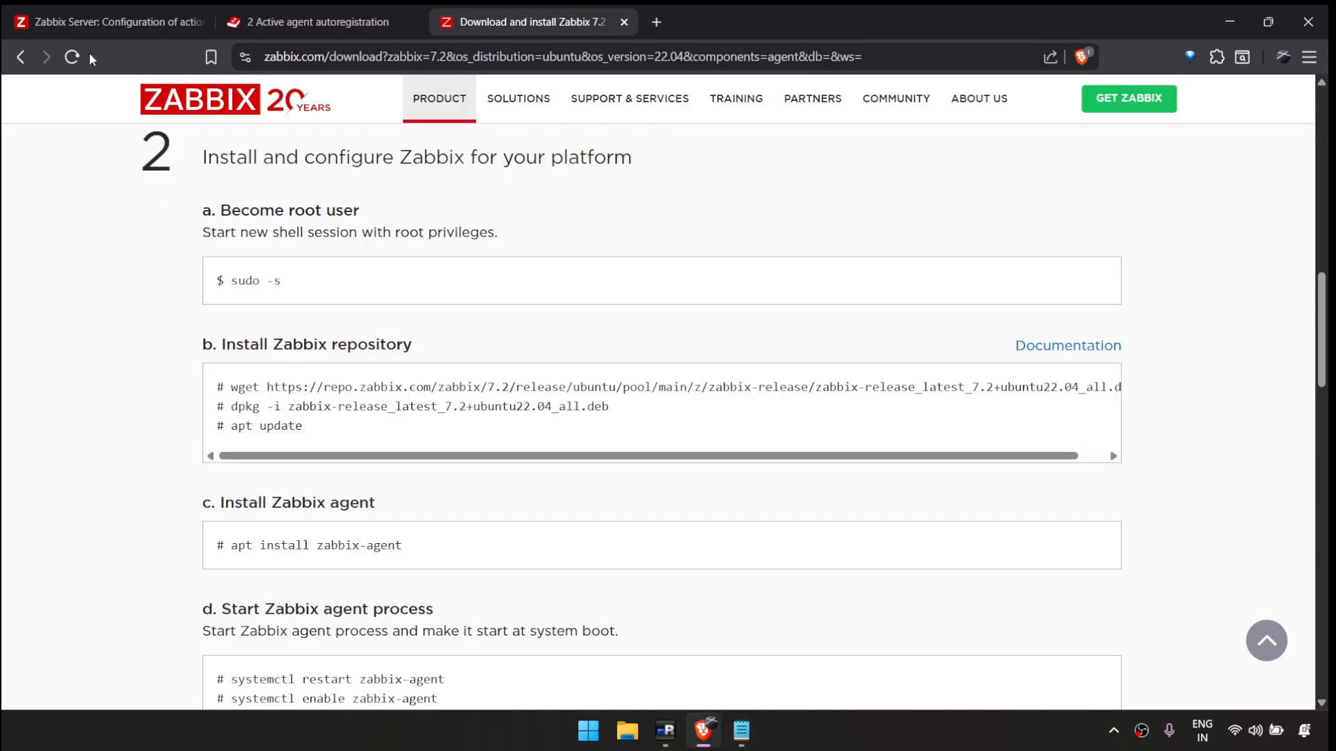
pyautogui.click(72, 25)
pyautogui.click(26, 353)
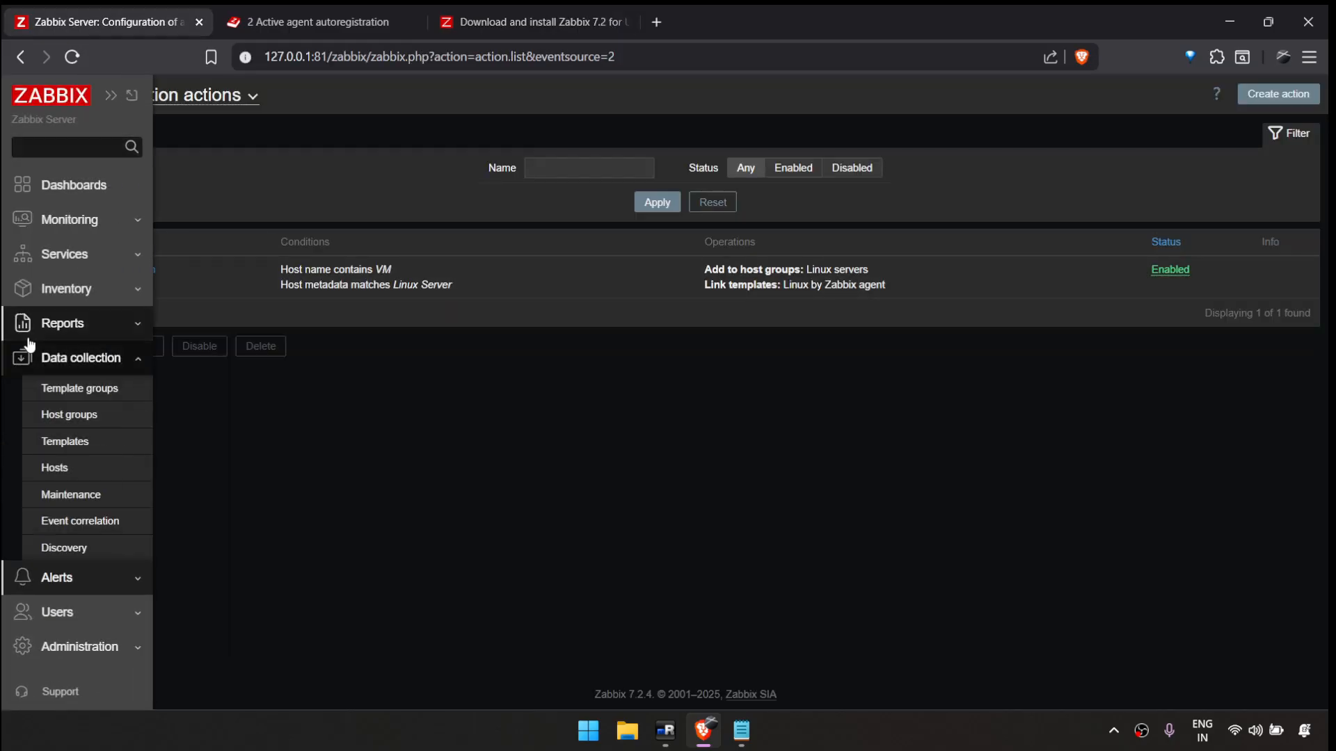
pyautogui.click(66, 465)
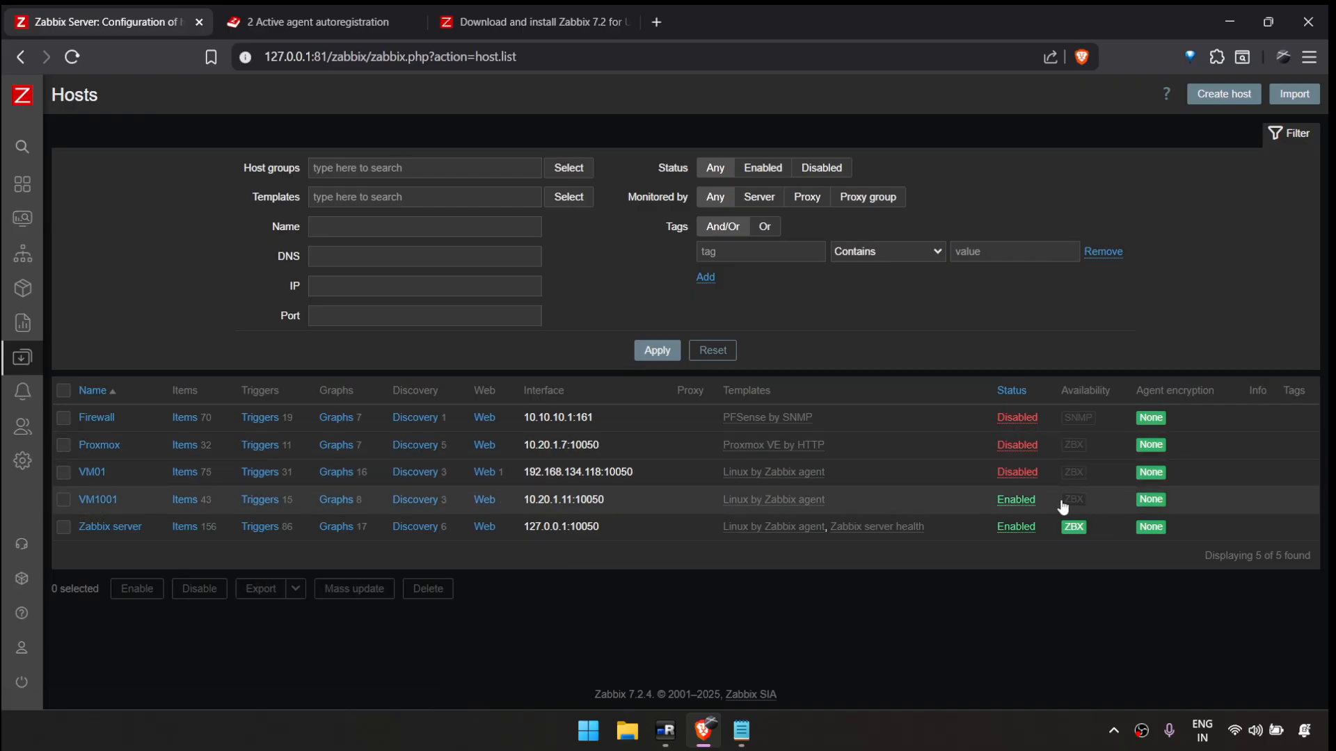
pyautogui.click(72, 57)
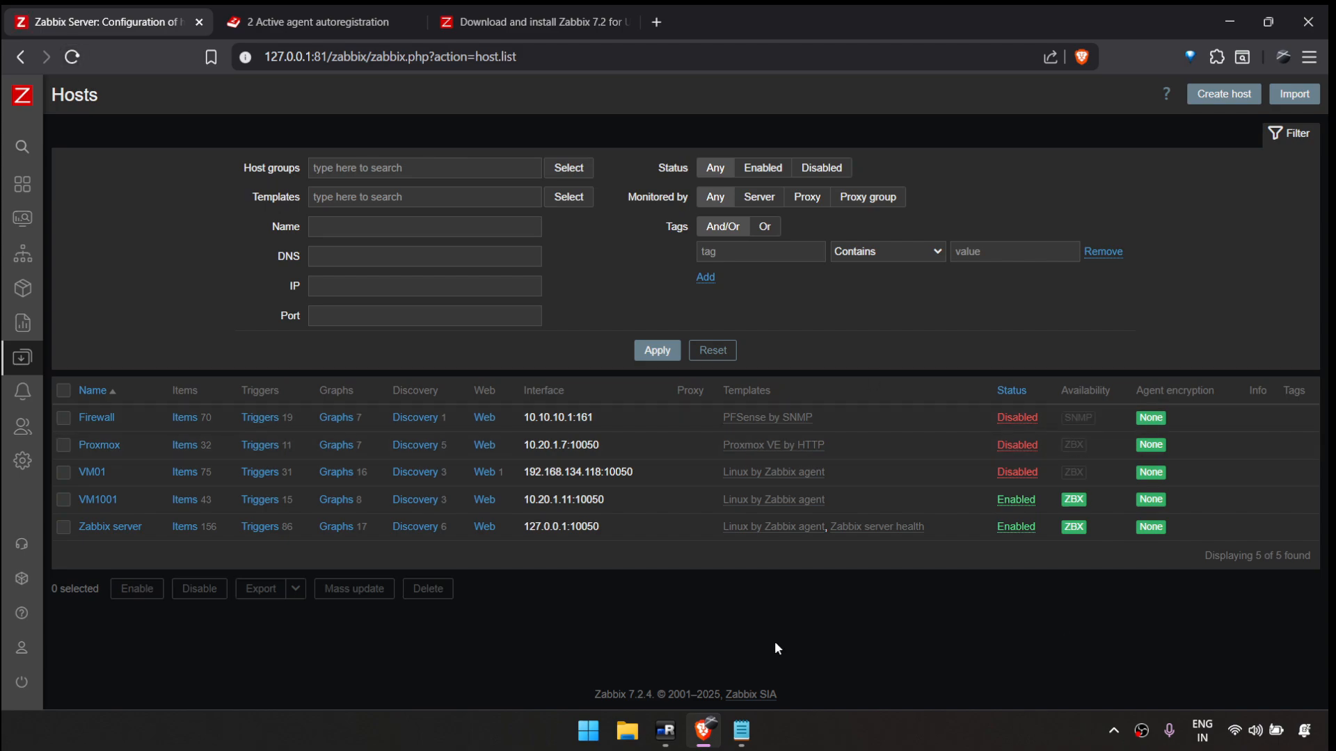
# - View VM1001's graphs, inspect the Linux: CPU jumps graph configuration and return to the Hosts list
pyautogui.click(338, 499)
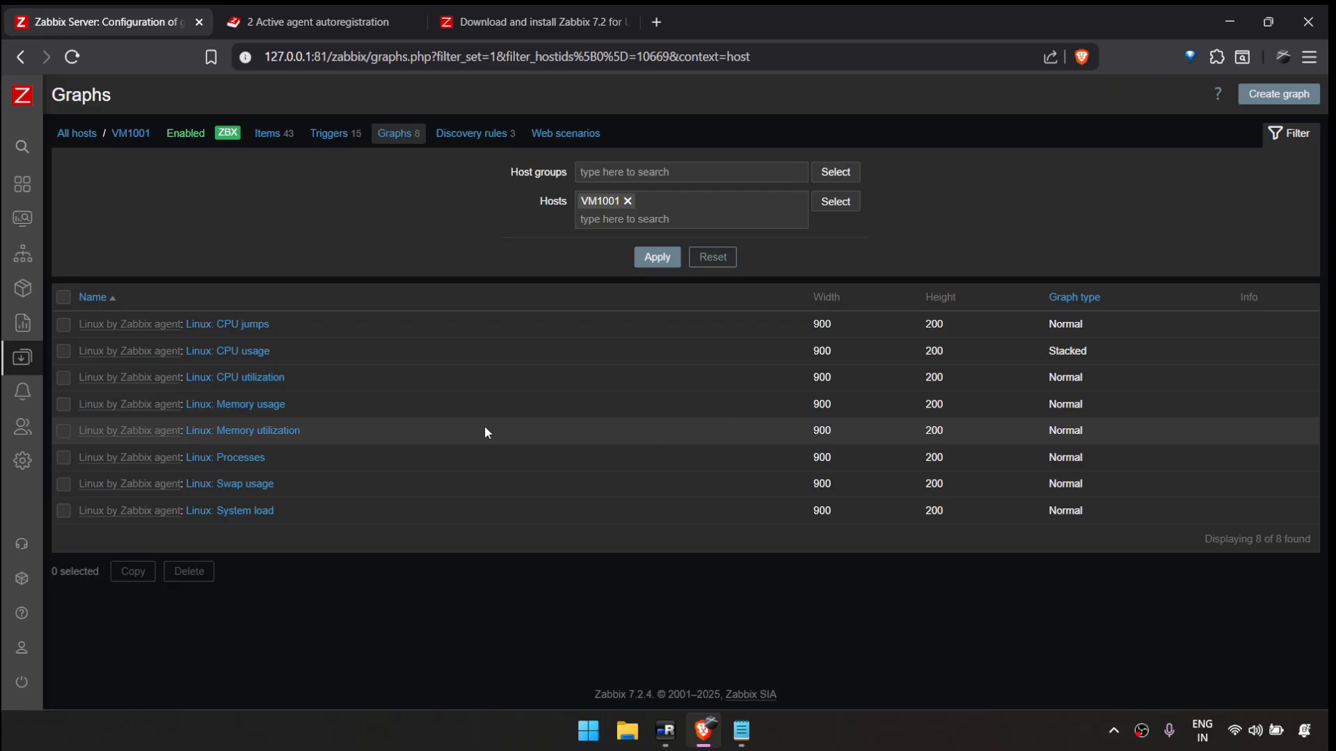
pyautogui.click(209, 323)
pyautogui.scroll(-1, 494, 465)
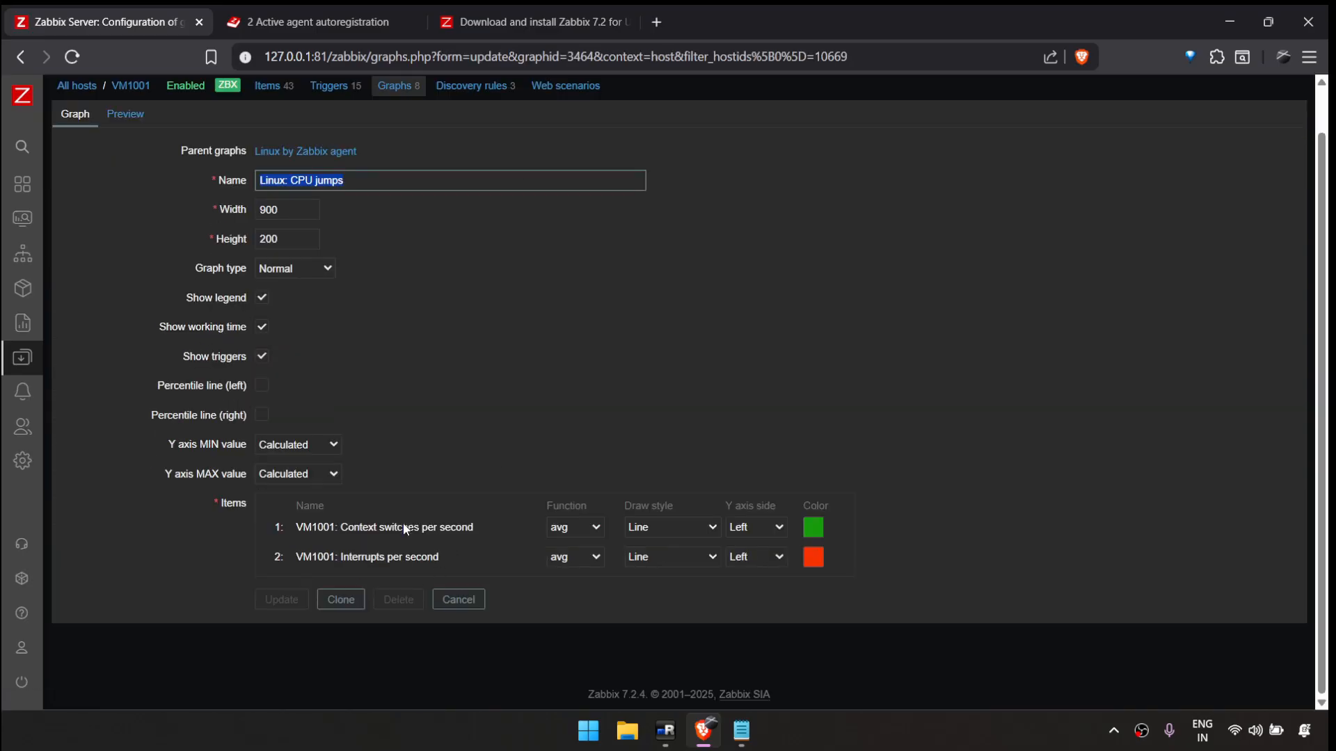
pyautogui.hotkey('alt', 'Left')
pyautogui.hotkey('alt', 'Left')
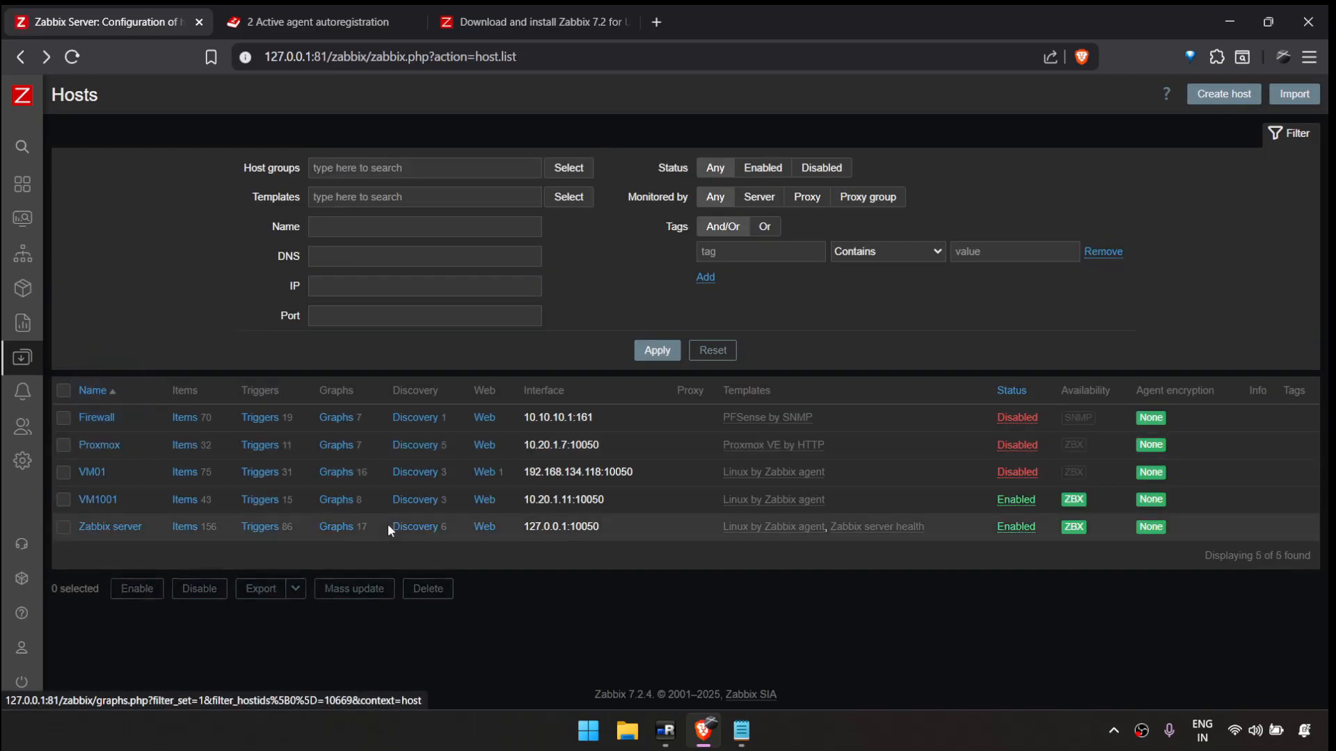
# - Look through the full list of items for host VM1001 and return to the Hosts list
pyautogui.click(188, 502)
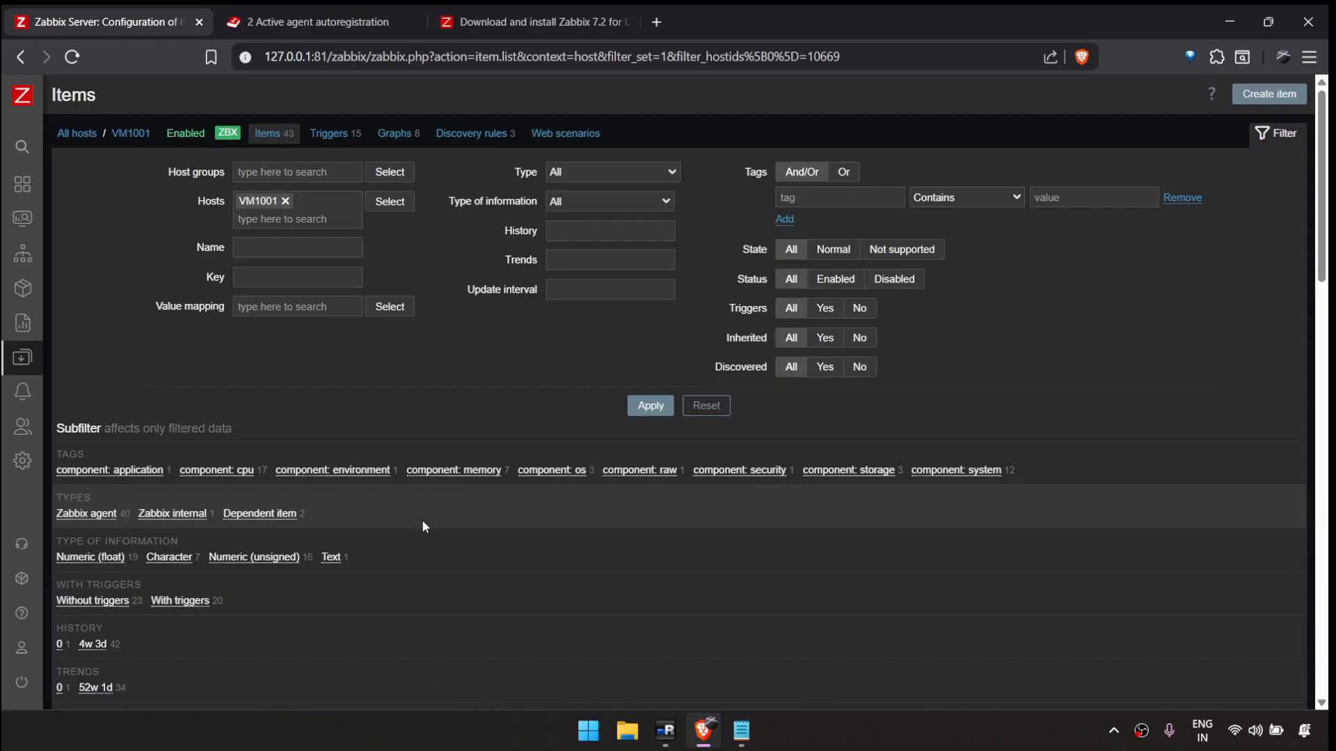
pyautogui.scroll(-7, 423, 526)
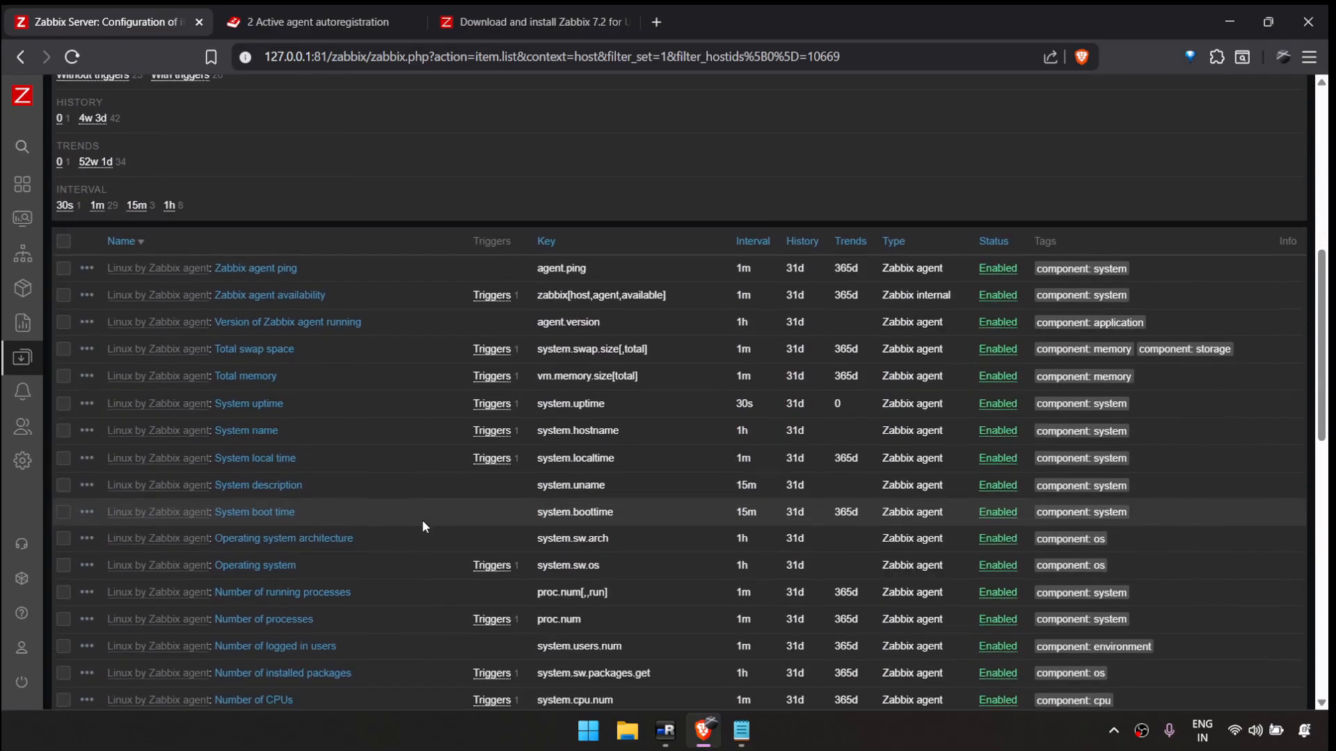
pyautogui.scroll(-10, 724, 434)
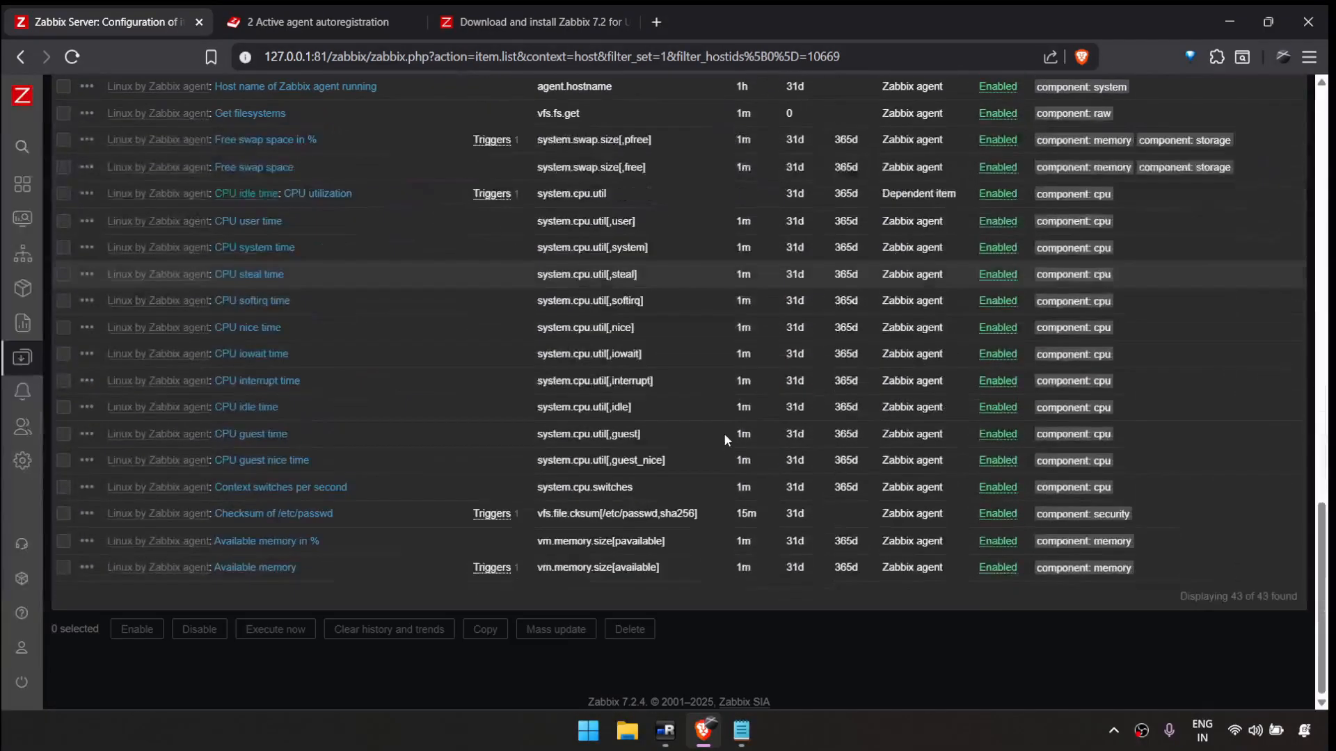
pyautogui.hscroll(-5, 723, 433)
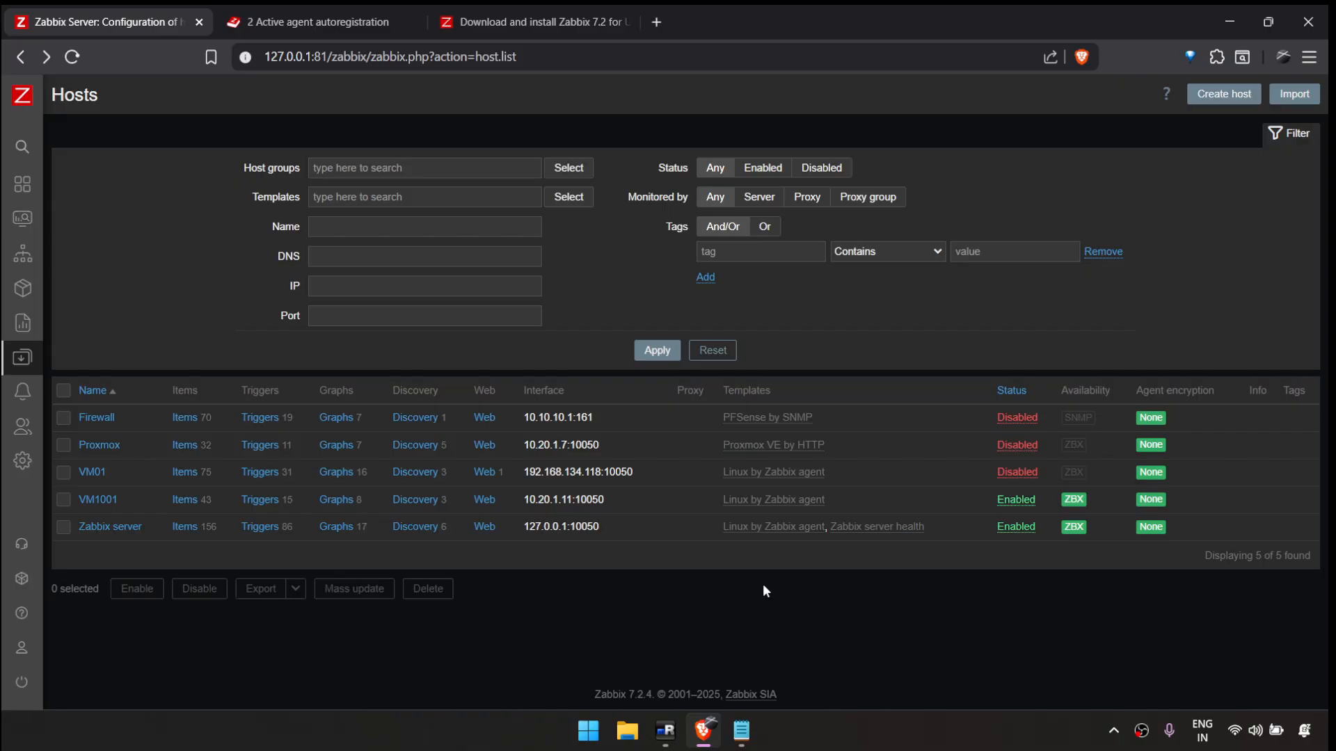
# - Open the AutoRegistration action from the autoregistration actions and view its operations
pyautogui.click(24, 393)
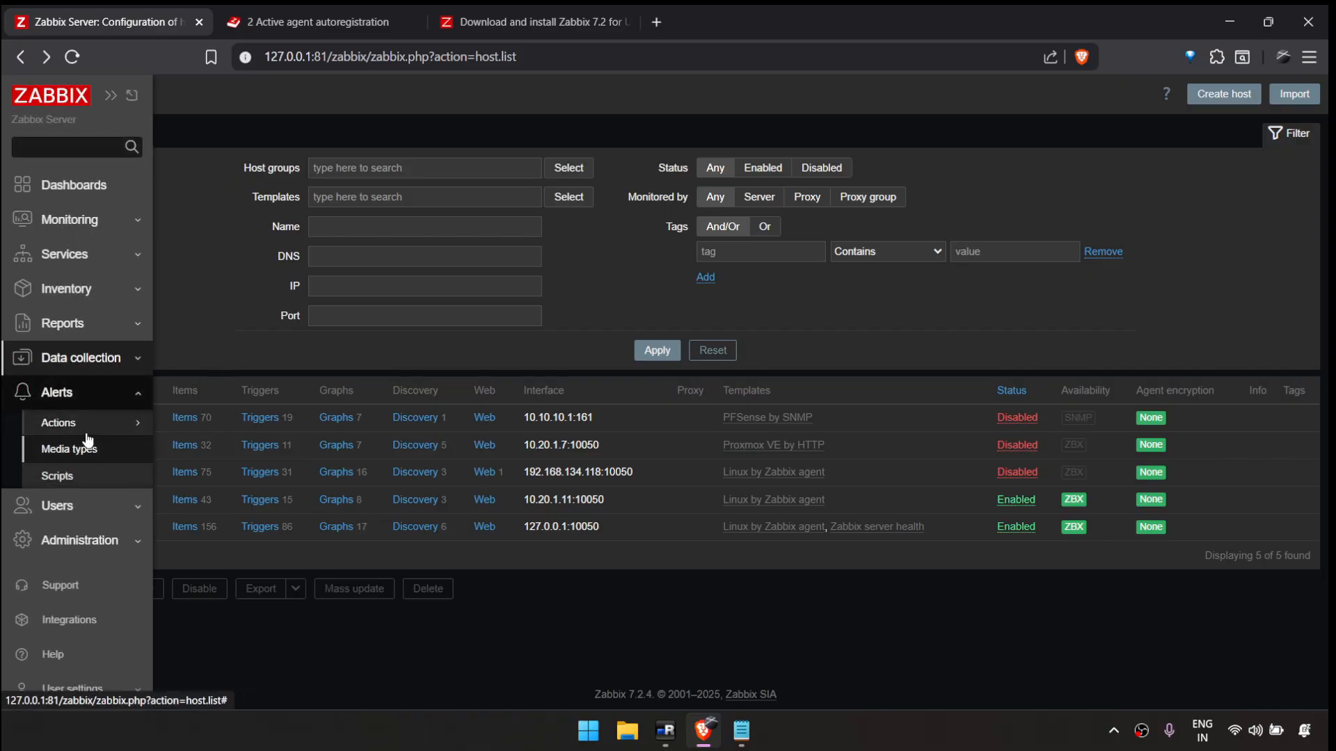
pyautogui.click(143, 424)
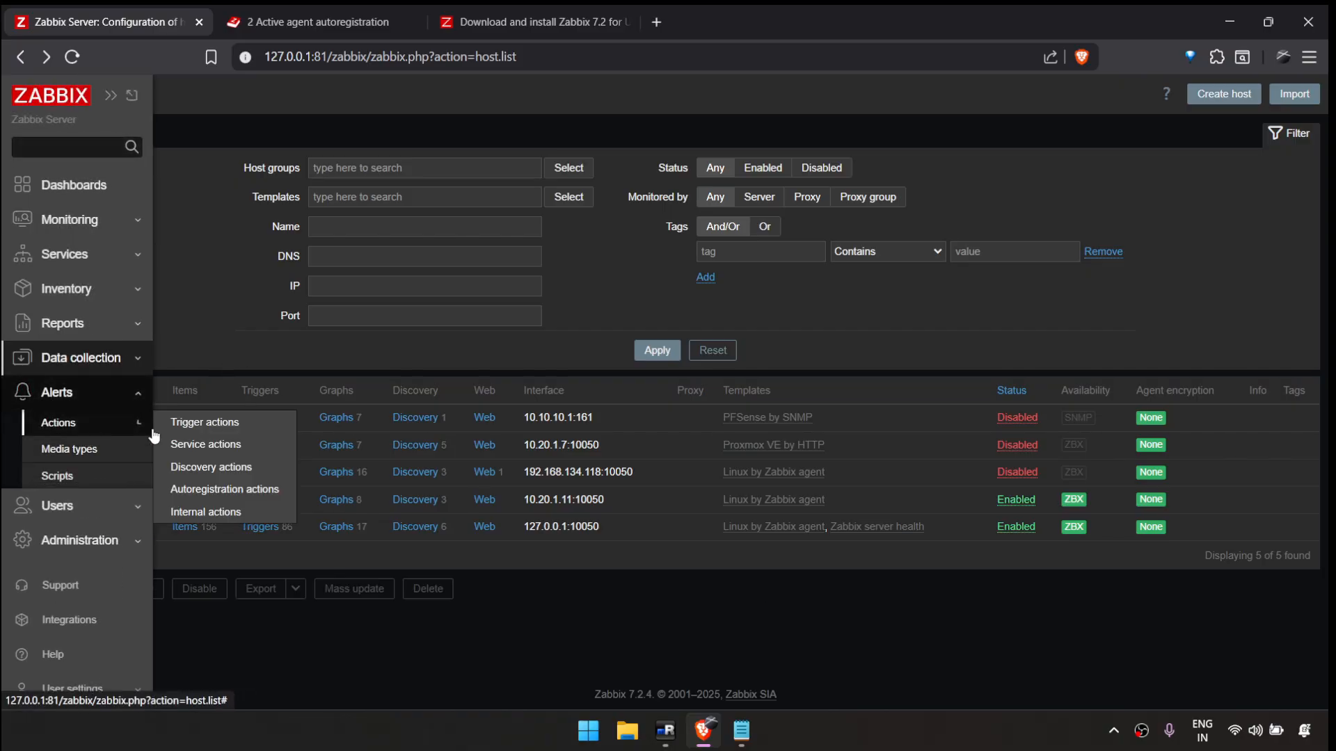
pyautogui.click(209, 490)
pyautogui.click(117, 269)
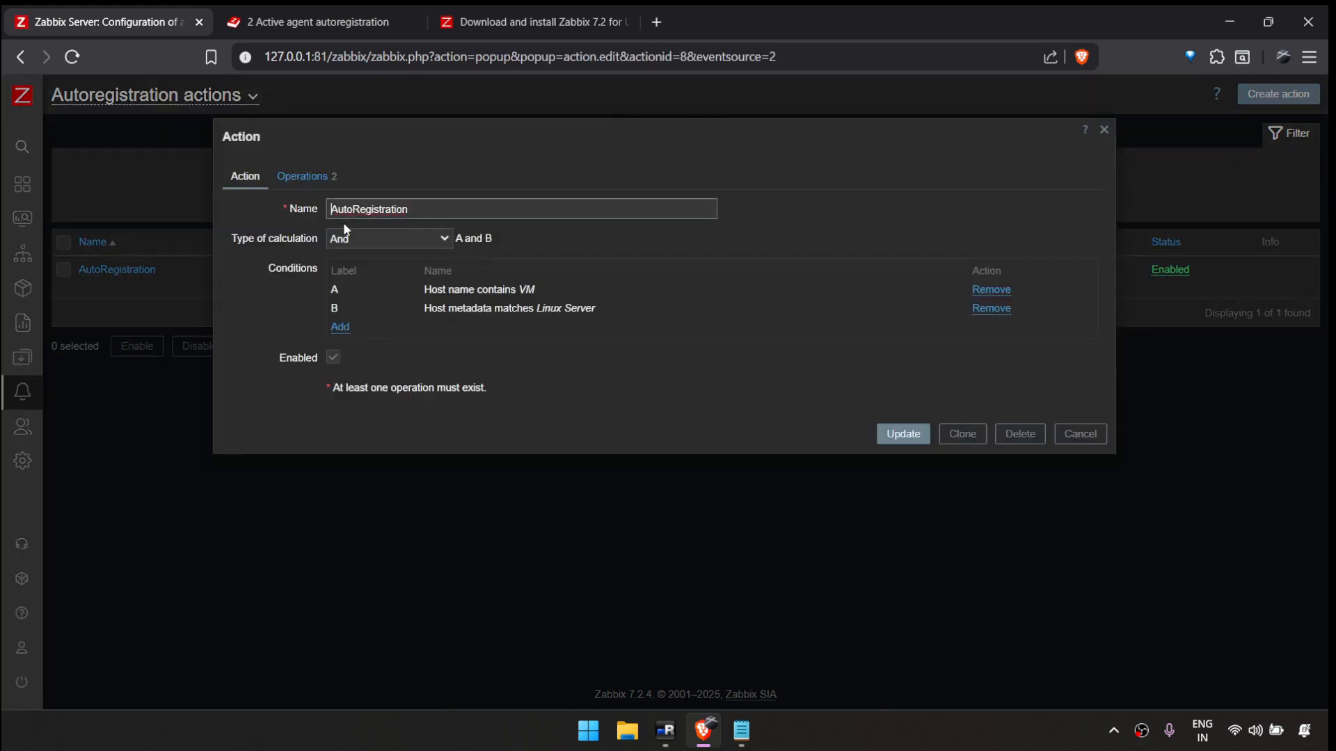
pyautogui.click(289, 179)
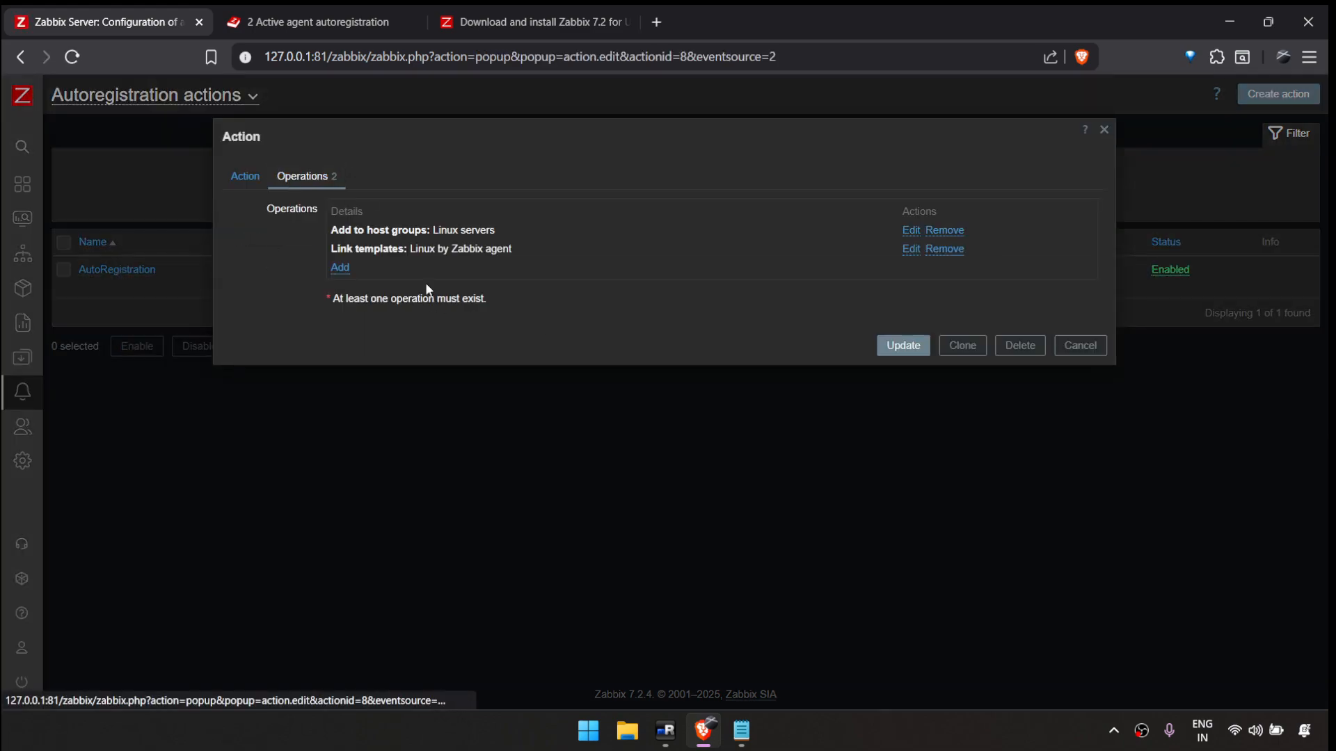
# - View the blank details of a new operation and cancel it, then review the action's conditions and close it without saving
pyautogui.click(339, 267)
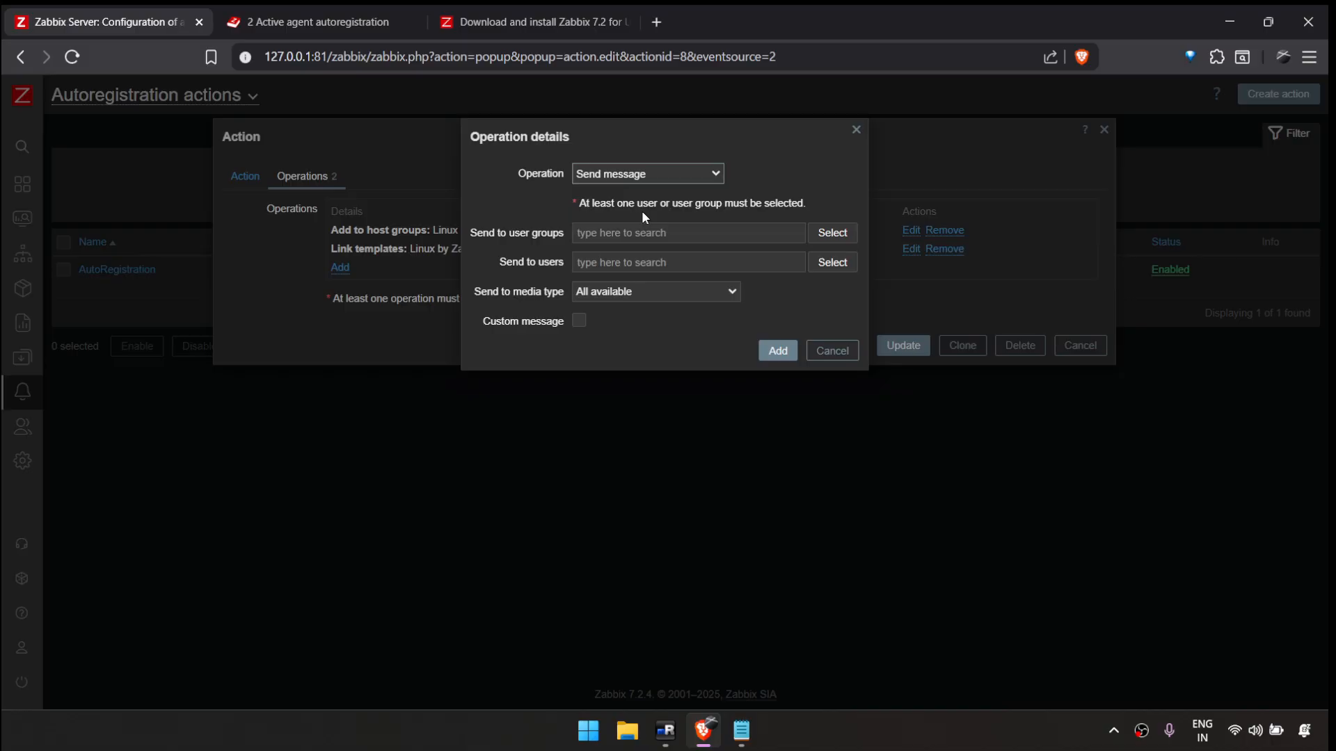
pyautogui.click(848, 345)
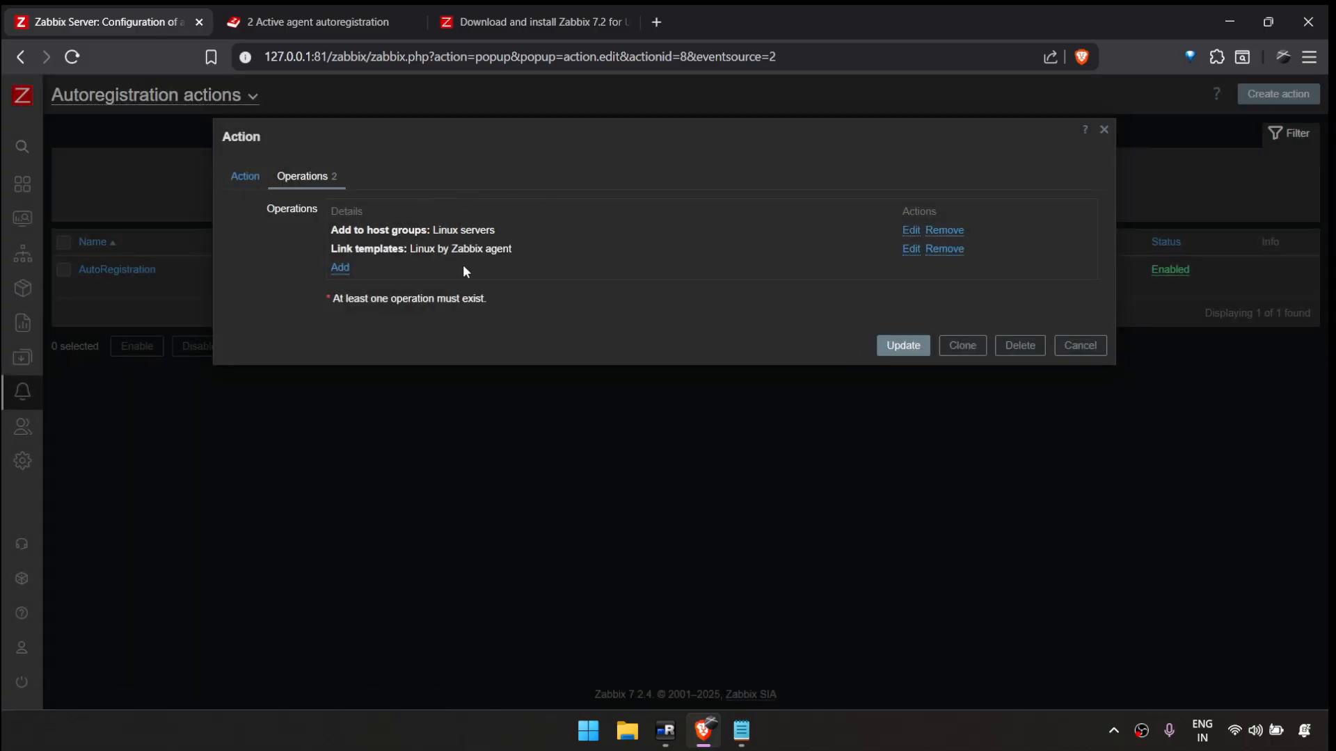
pyautogui.click(245, 176)
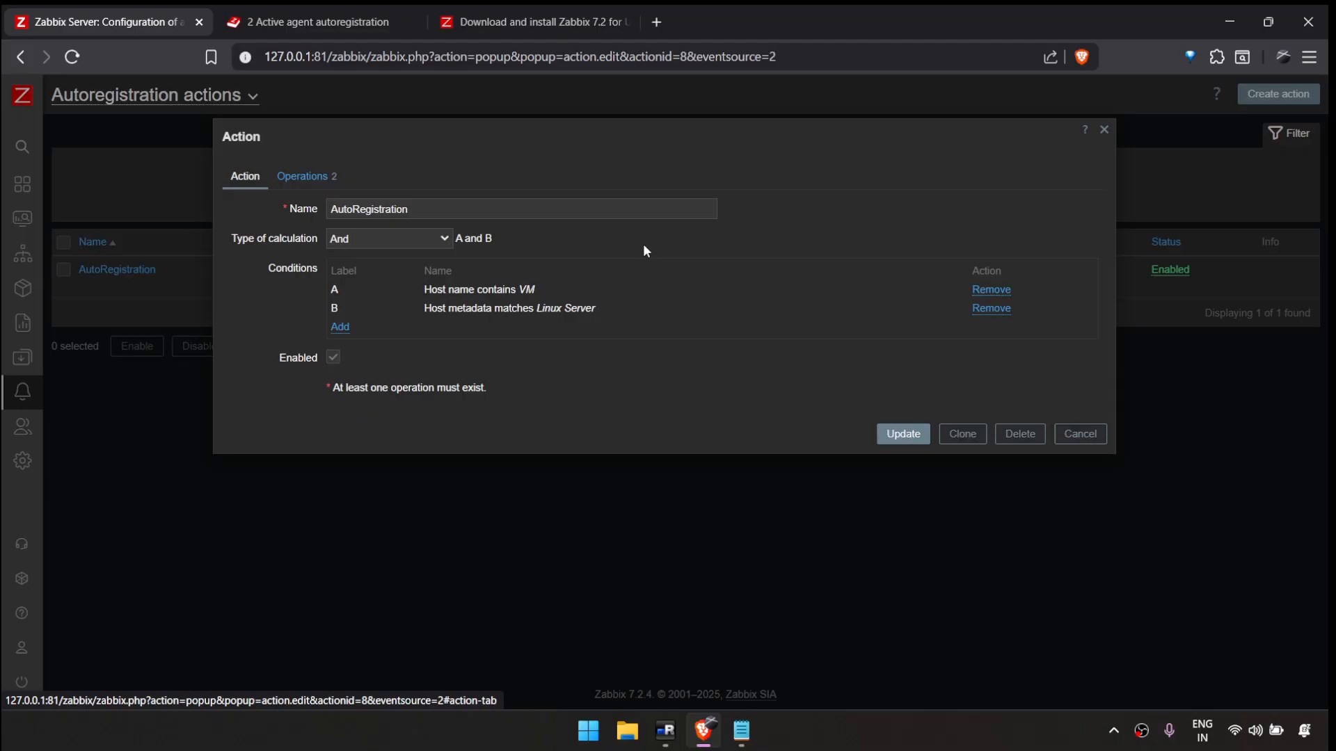
pyautogui.click(1079, 437)
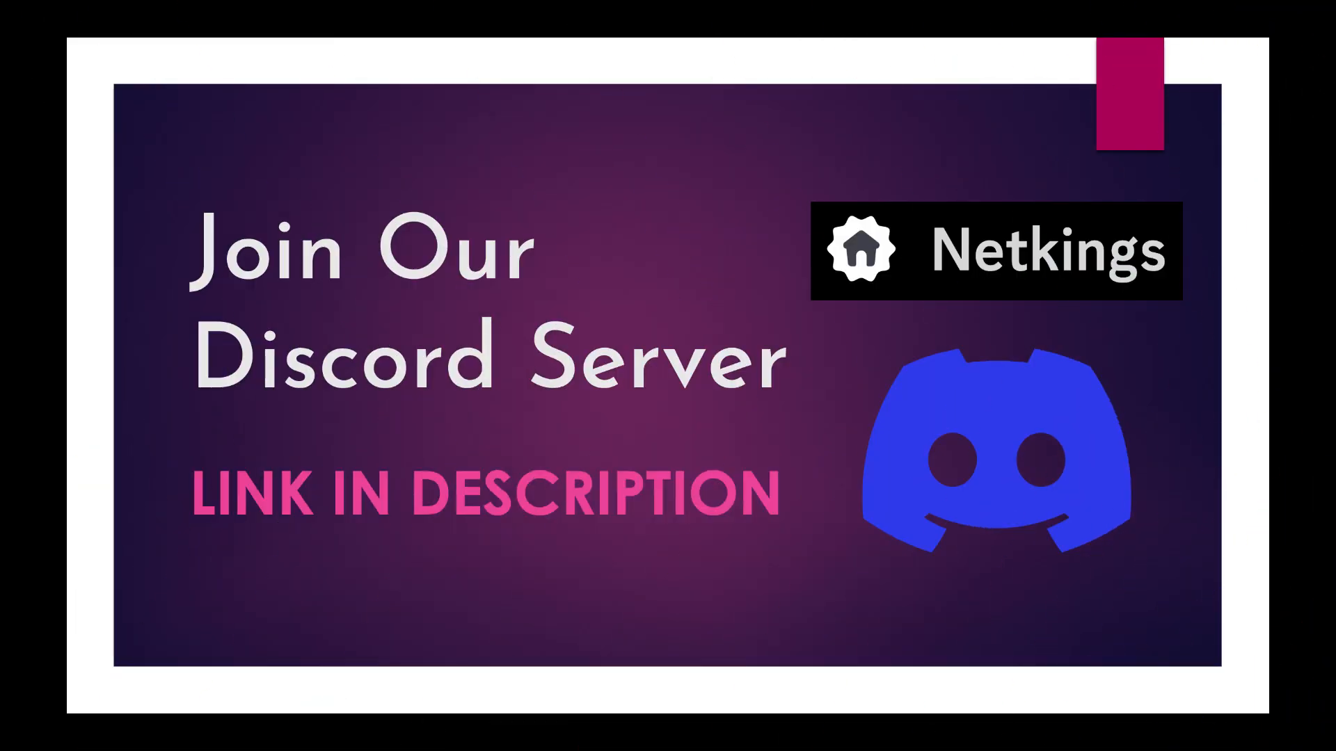